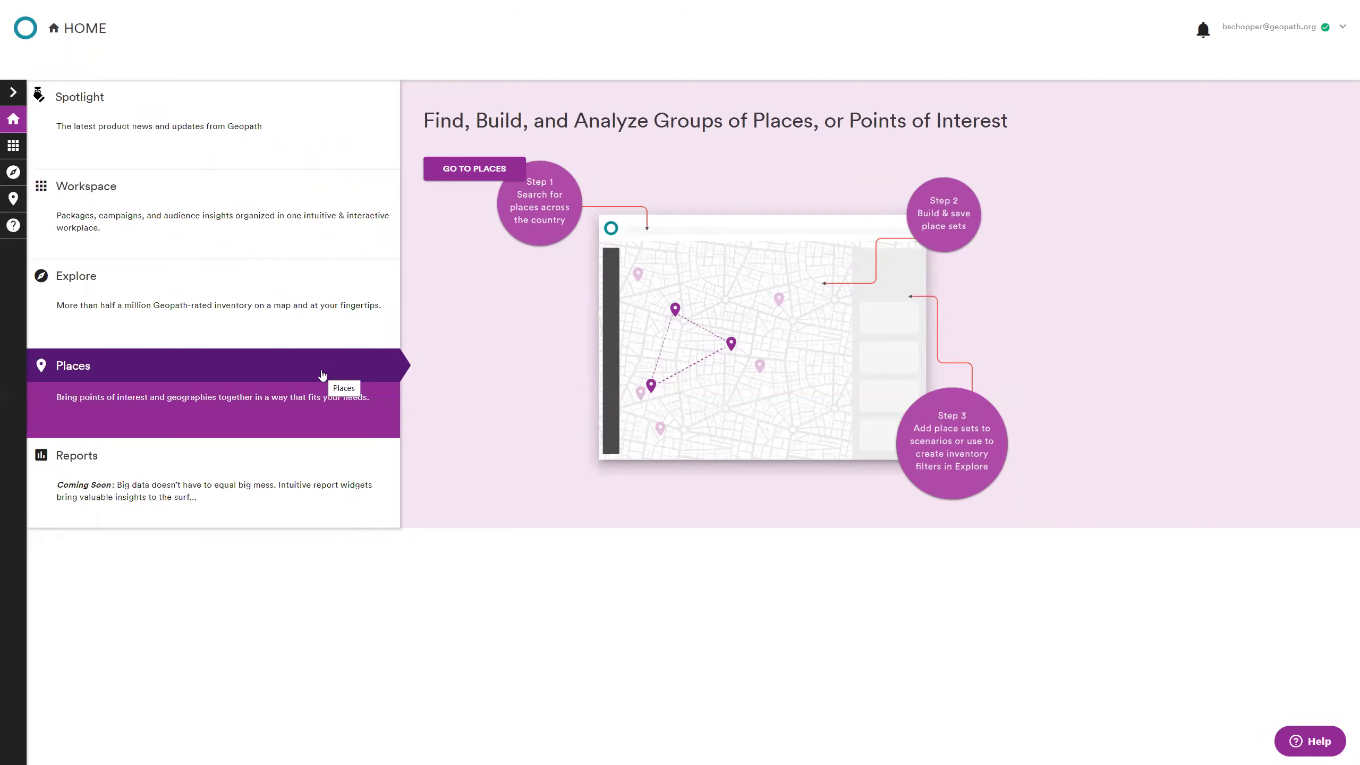
# View the Reports overview on the home page and open the Explore map
pyautogui.click(310, 456)
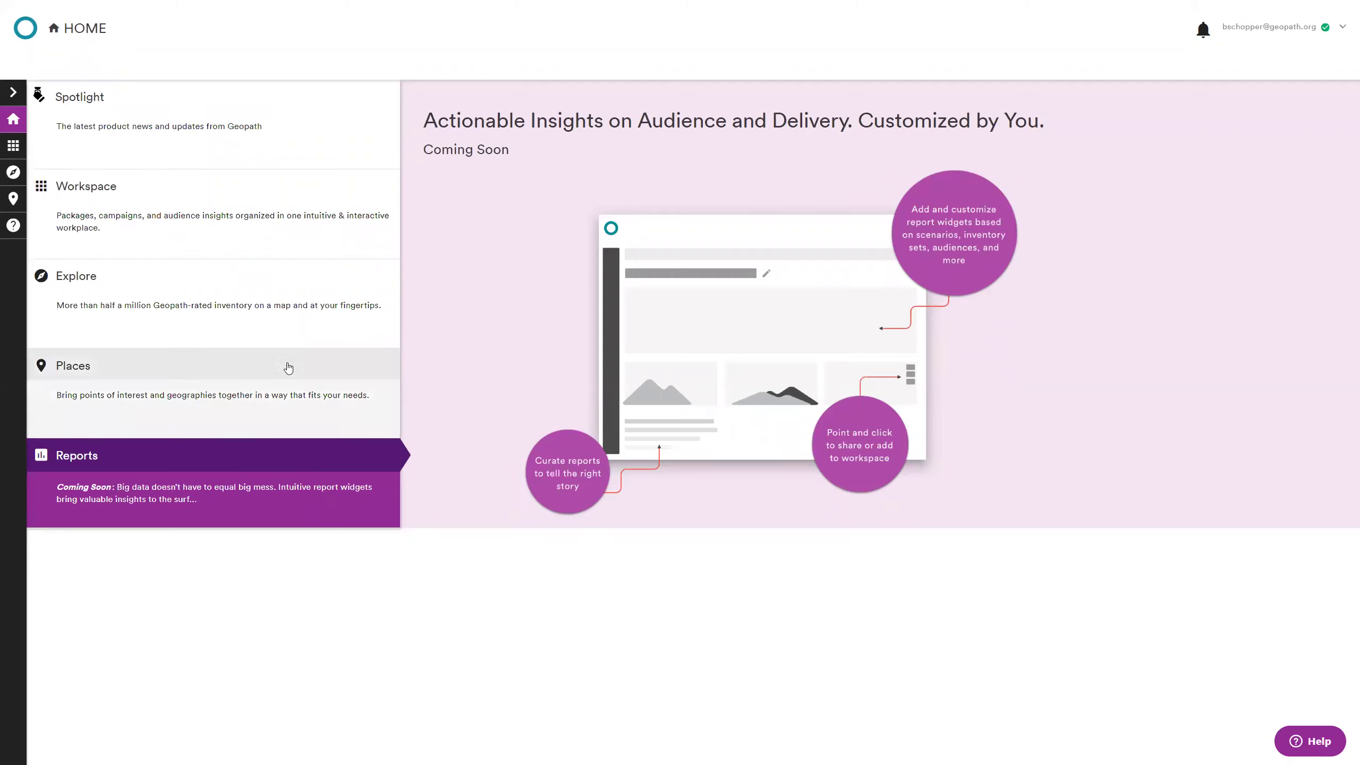
pyautogui.click(13, 172)
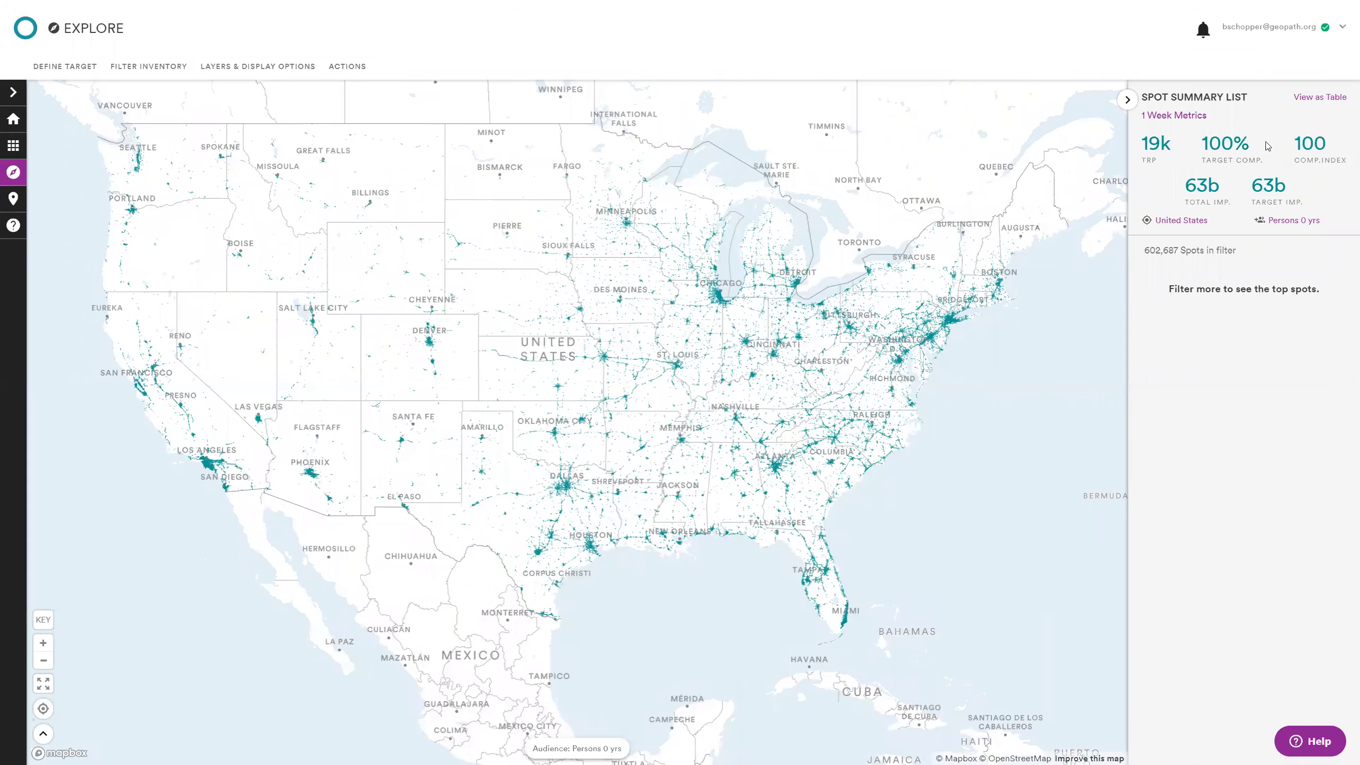
pyautogui.moveTo(1297, 188)
# Examine the target market options, comparing the County list with the DMA list
pyautogui.click(64, 66)
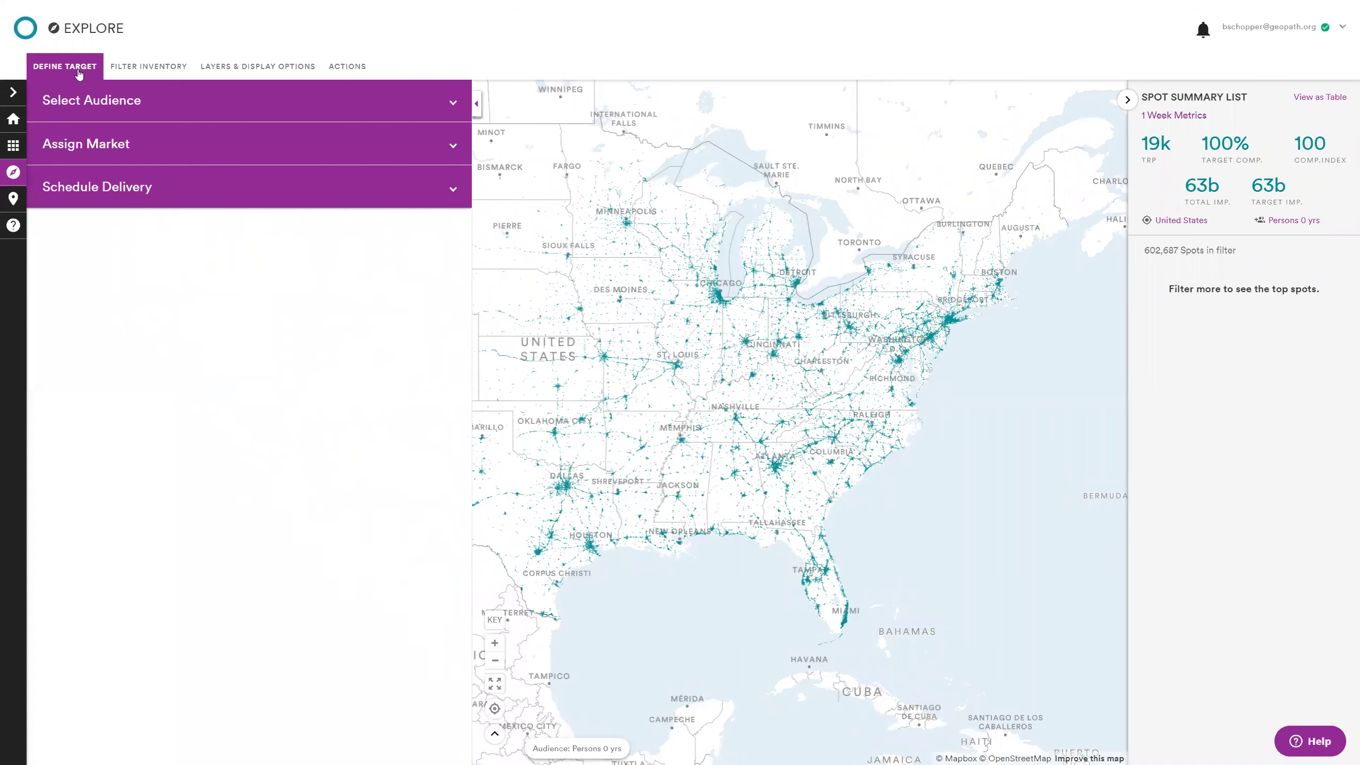
pyautogui.click(103, 145)
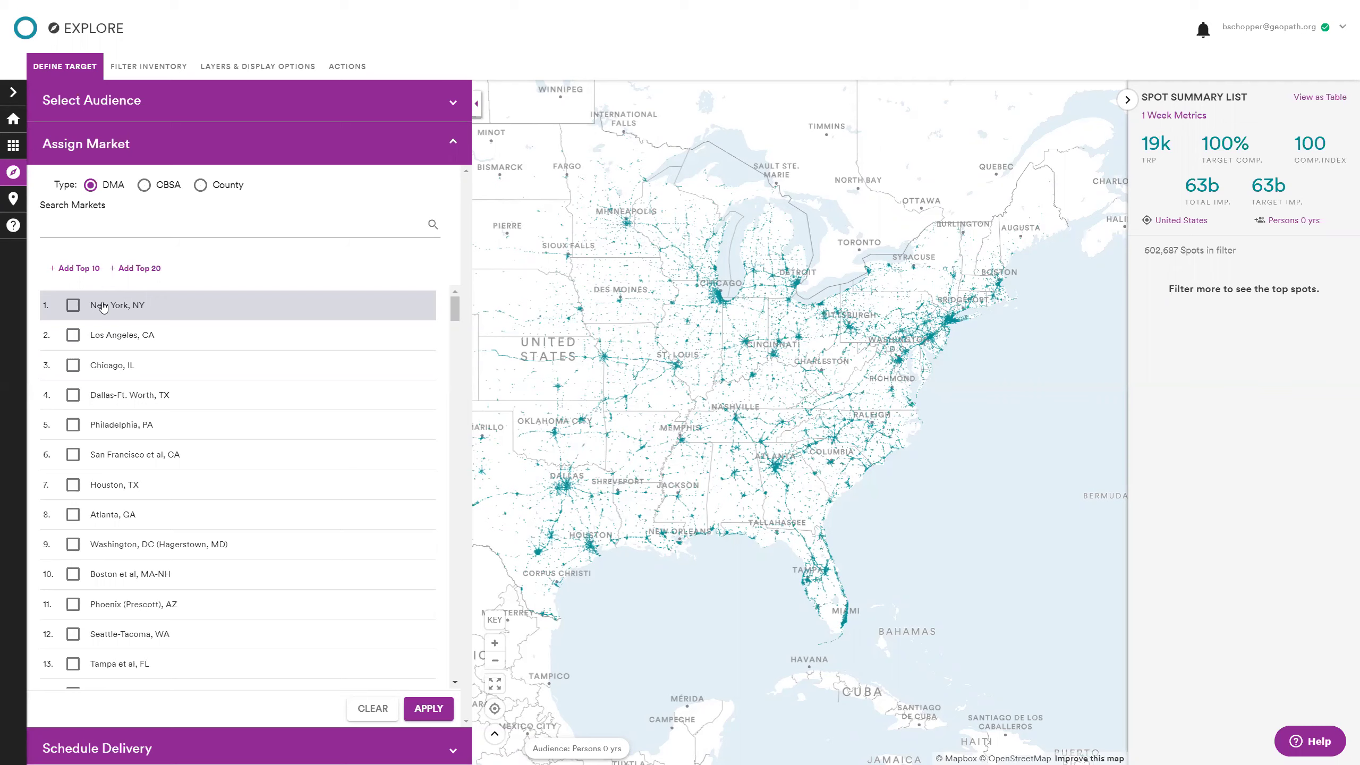
pyautogui.click(201, 186)
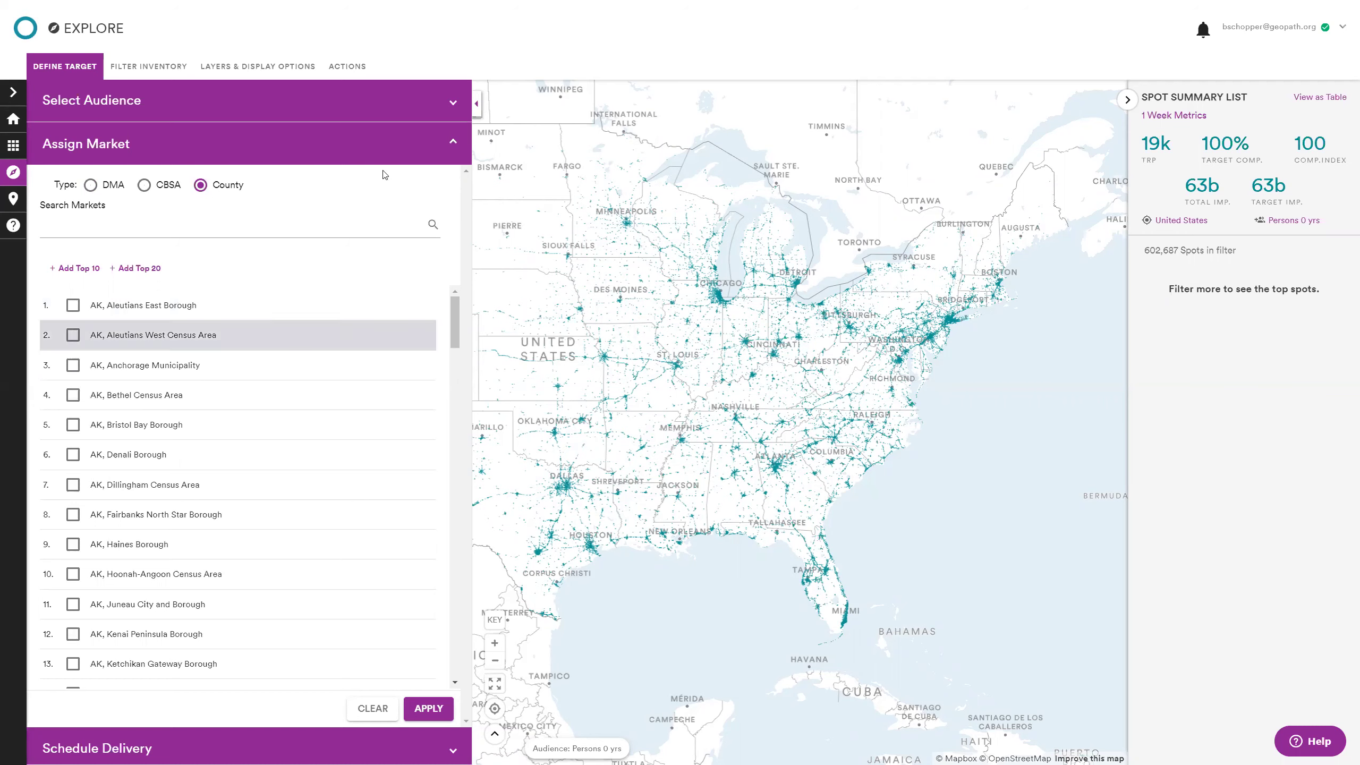
pyautogui.scroll(-5, 270, 449)
pyautogui.scroll(-5, 270, 449)
pyautogui.scroll(10, 271, 449)
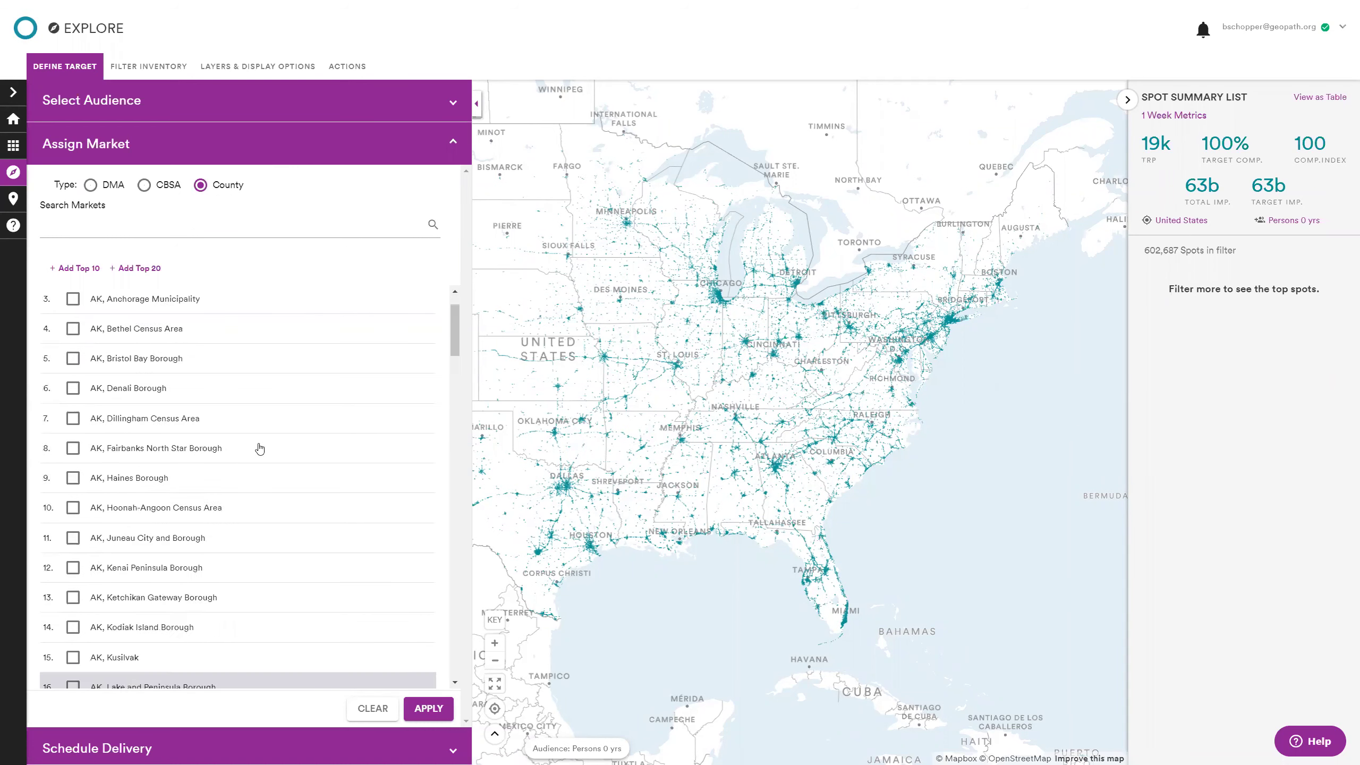
pyautogui.click(112, 192)
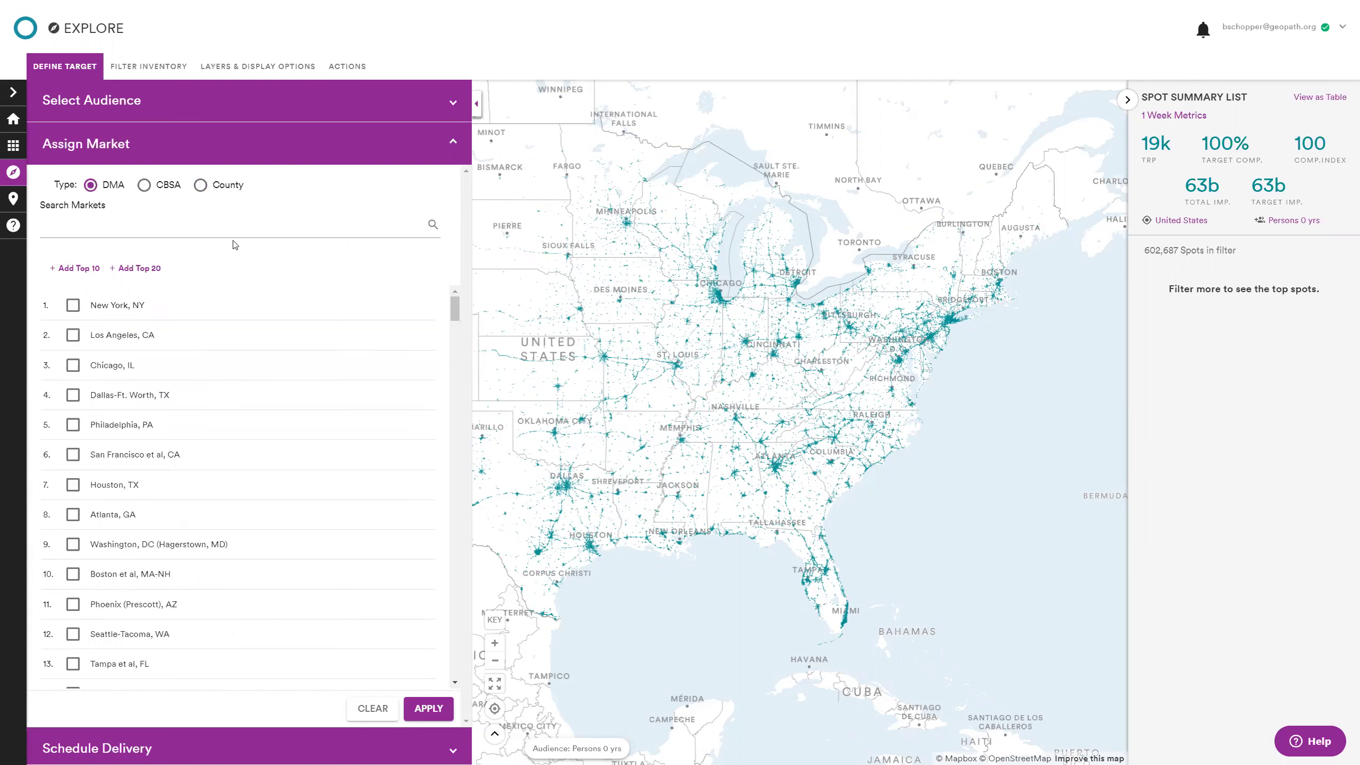
pyautogui.click(225, 144)
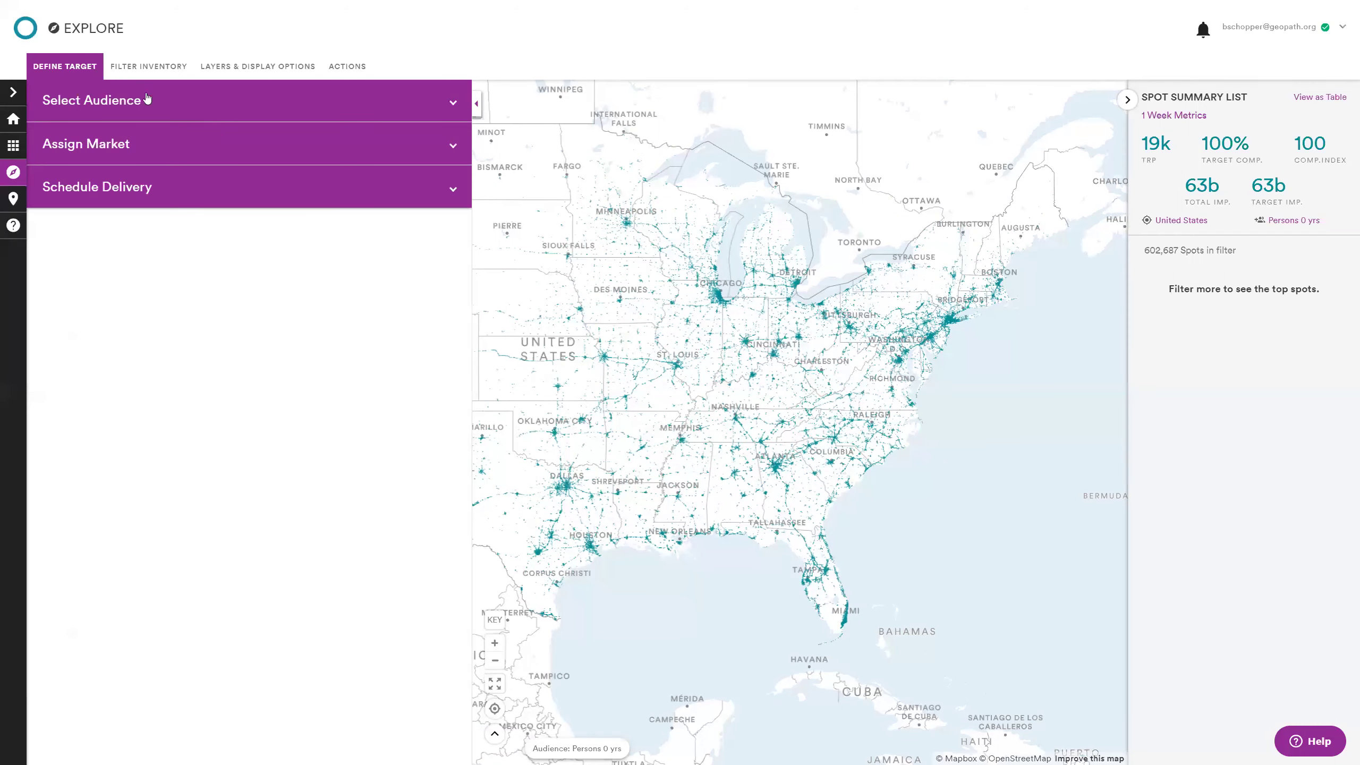
# Examine the population audience characteristics under Demographics, Behaviors and Household Profile
pyautogui.click(118, 109)
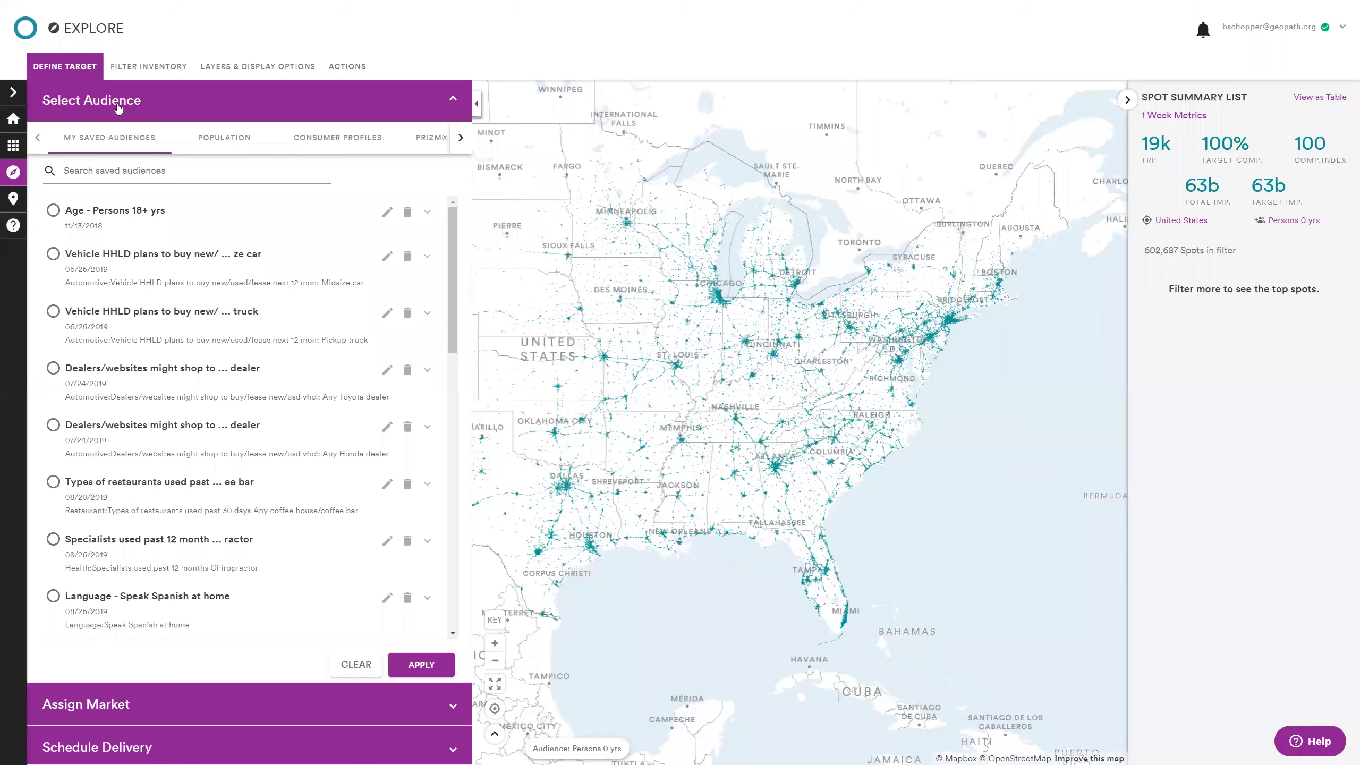
pyautogui.click(223, 138)
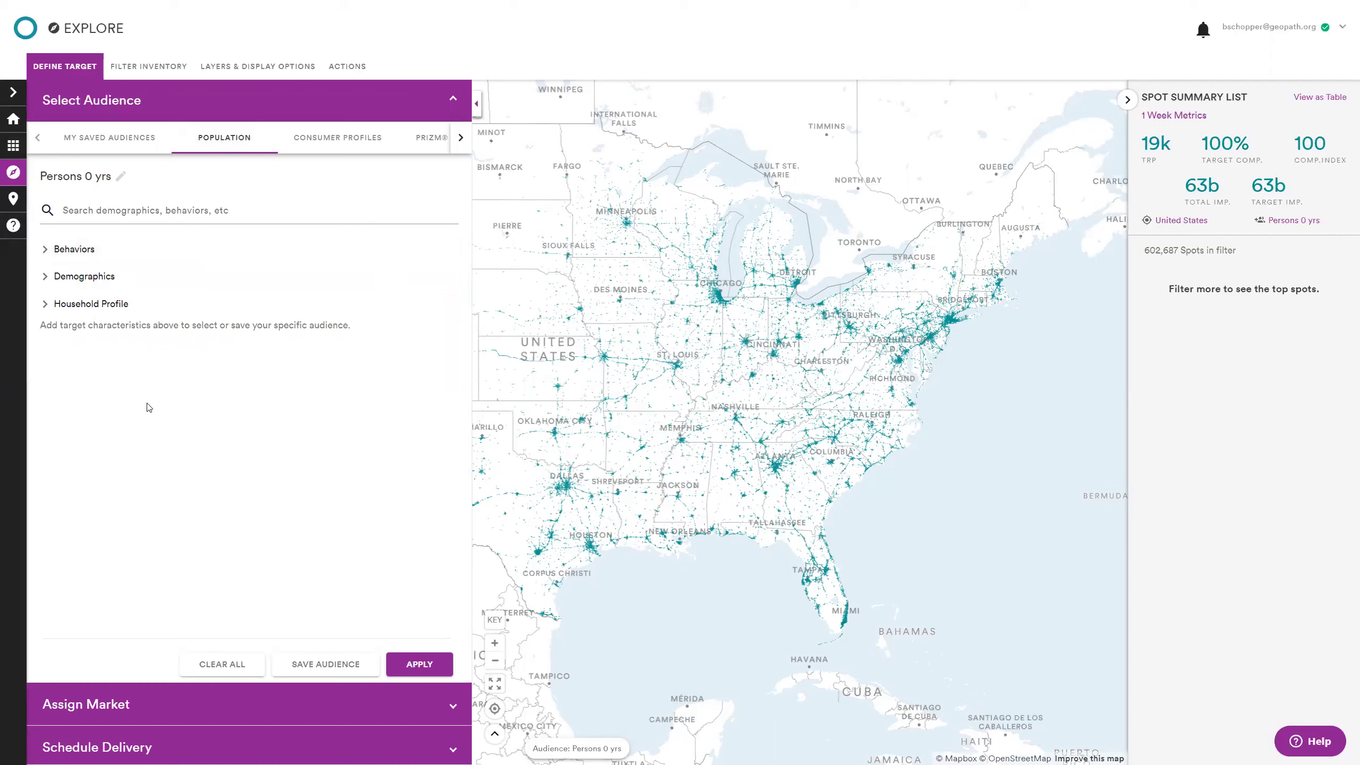
pyautogui.click(102, 285)
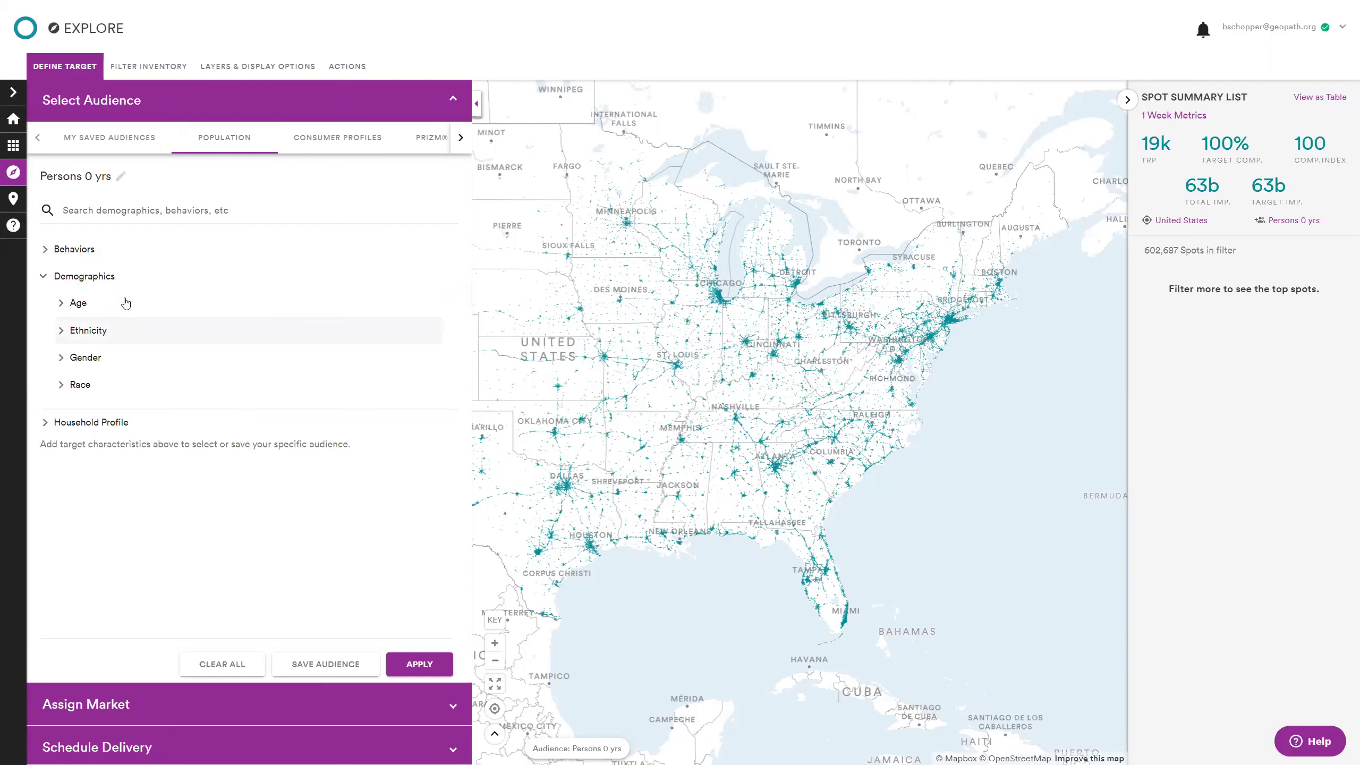
pyautogui.click(105, 275)
pyautogui.click(104, 250)
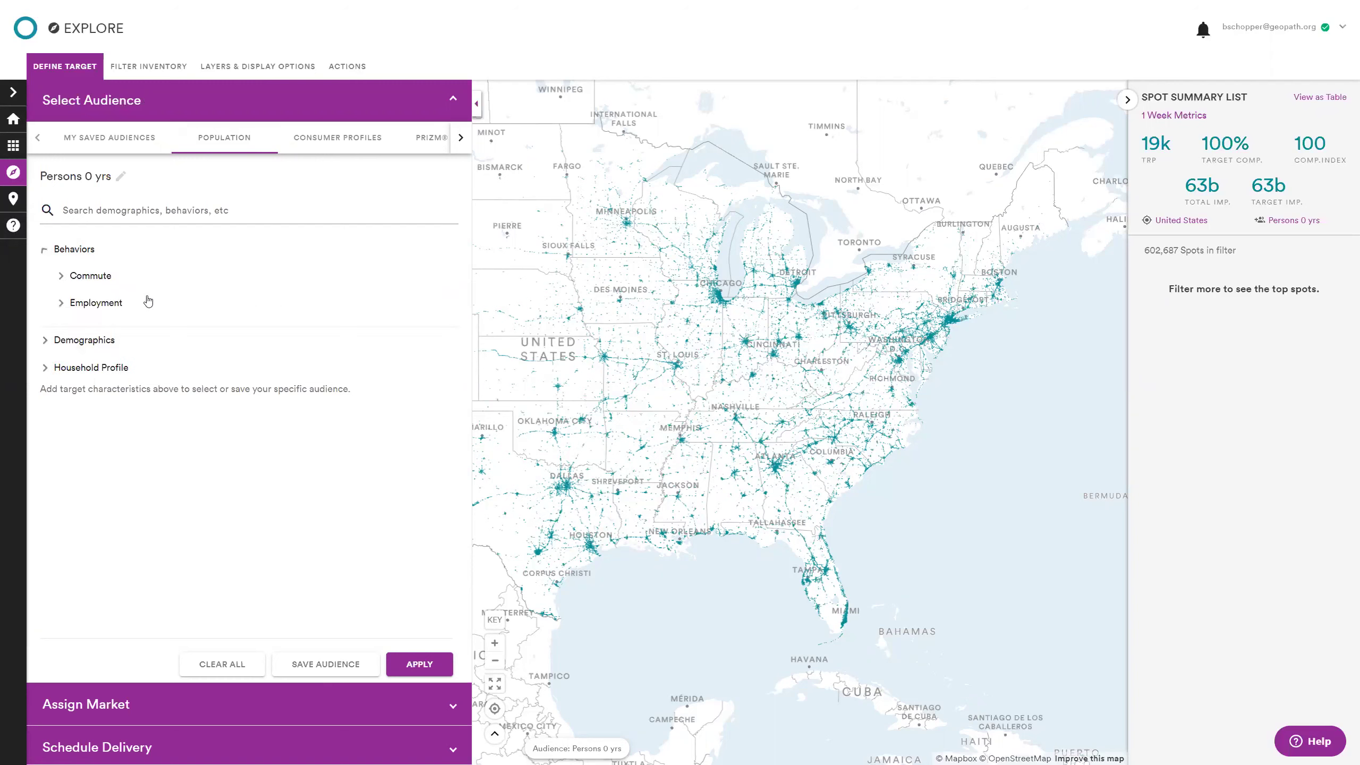
pyautogui.click(98, 250)
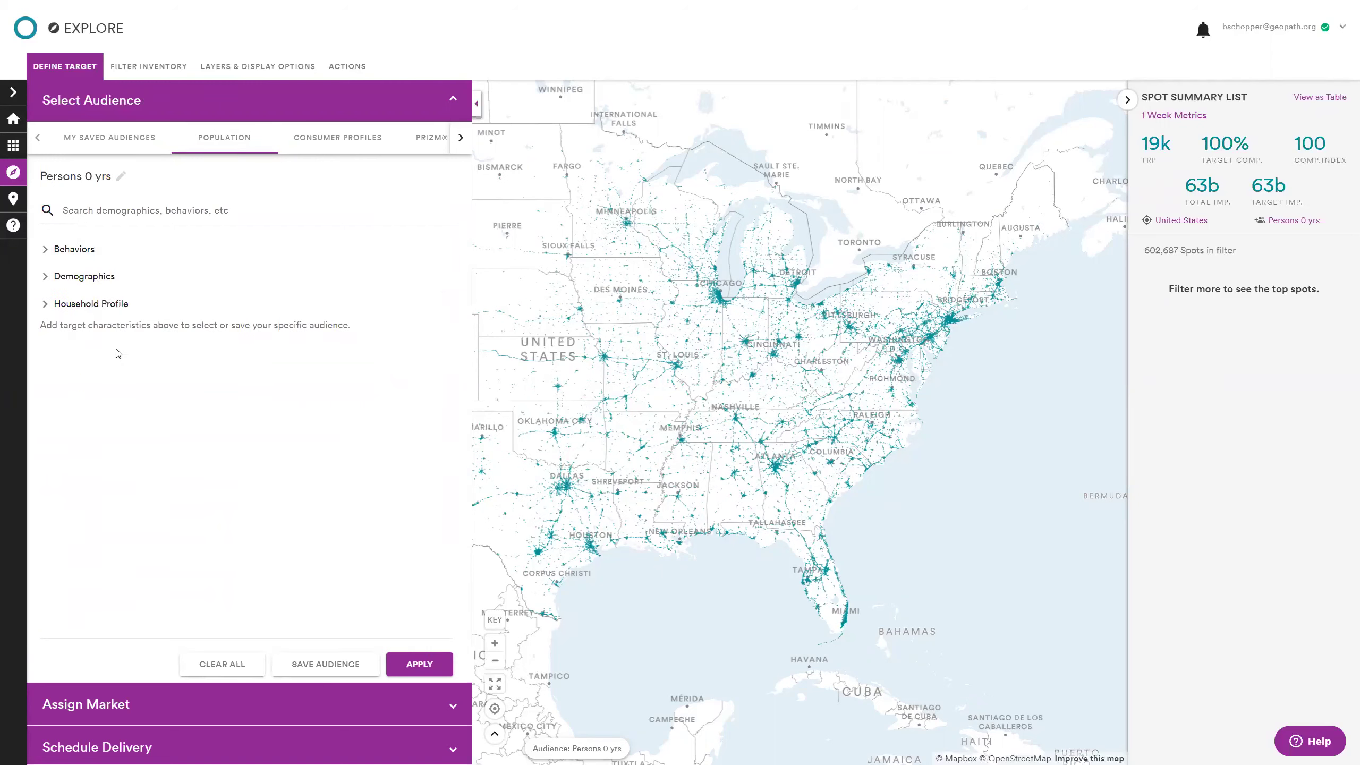
pyautogui.click(118, 307)
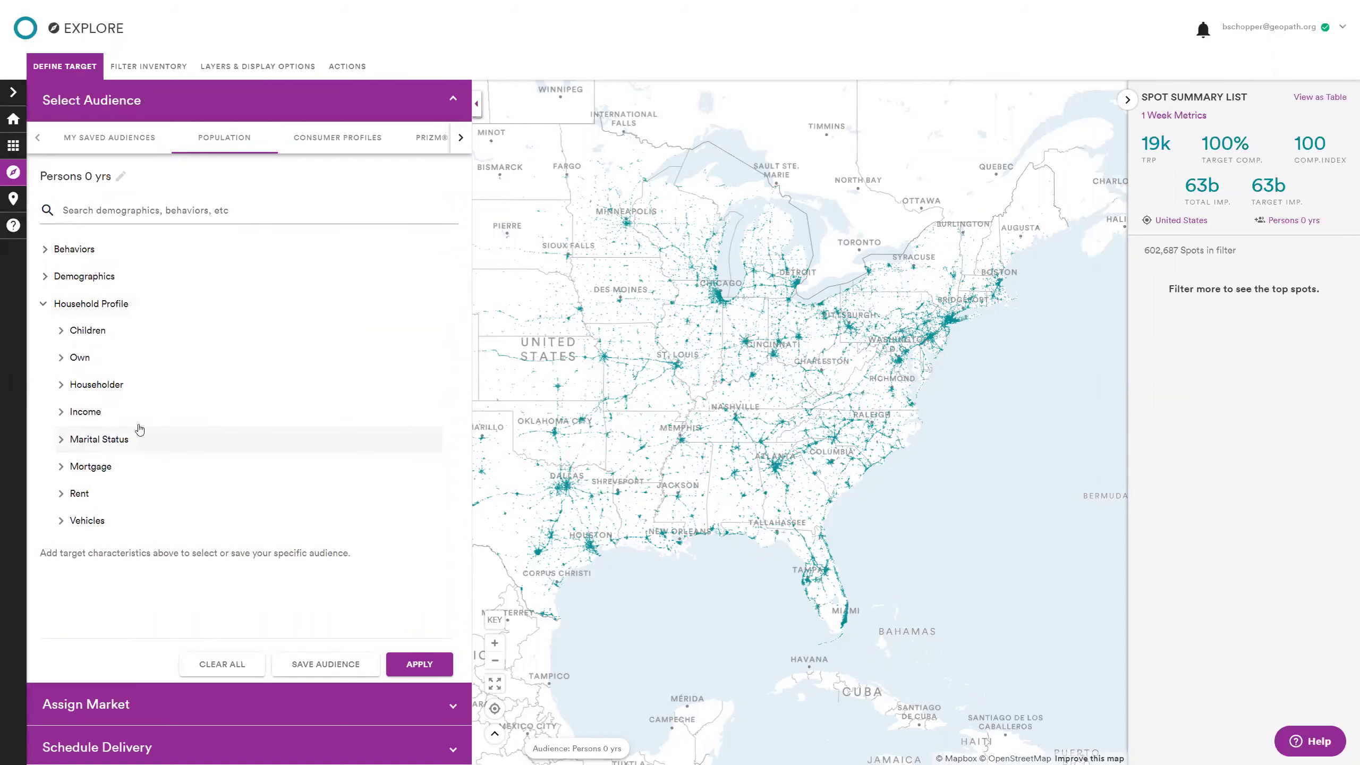
pyautogui.click(115, 304)
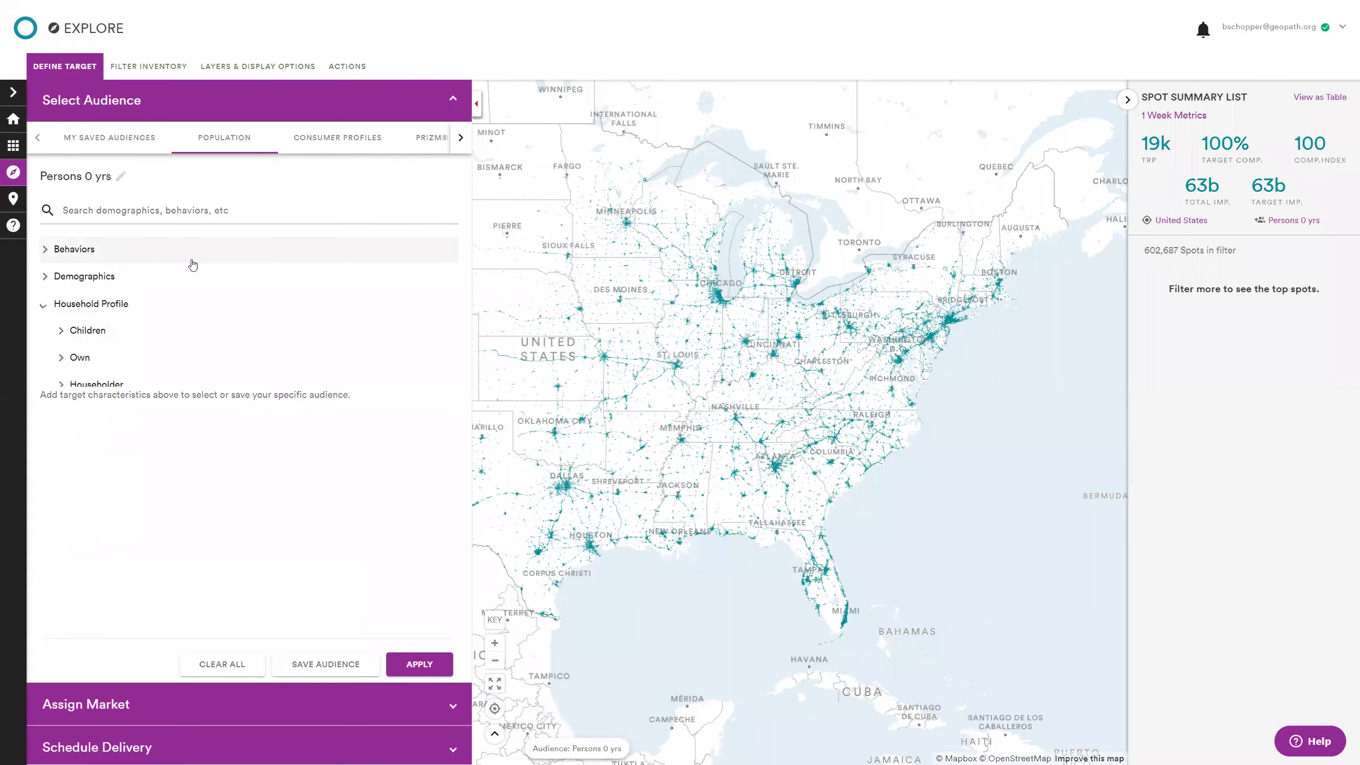
# Look through the available consumer profile categories for audience selection, leaving All Categories selected
pyautogui.click(350, 148)
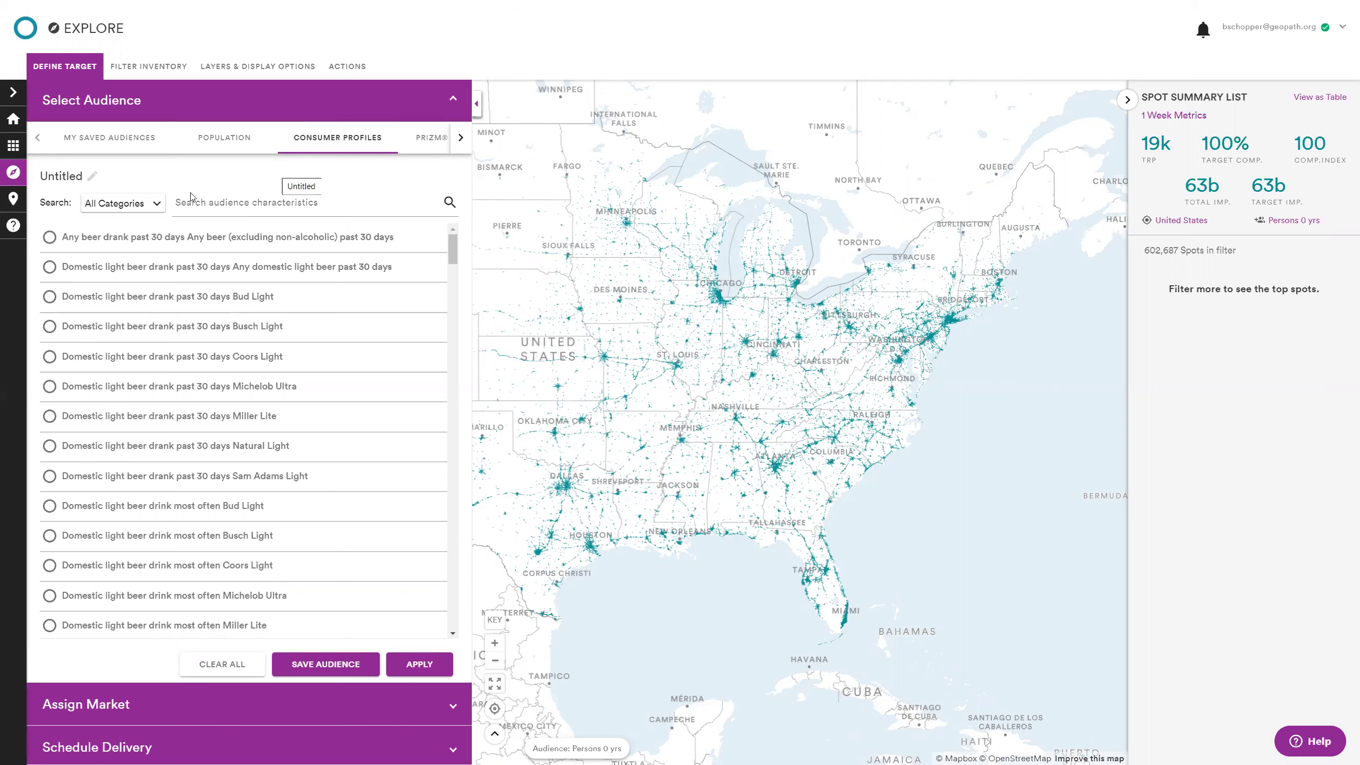
pyautogui.click(138, 201)
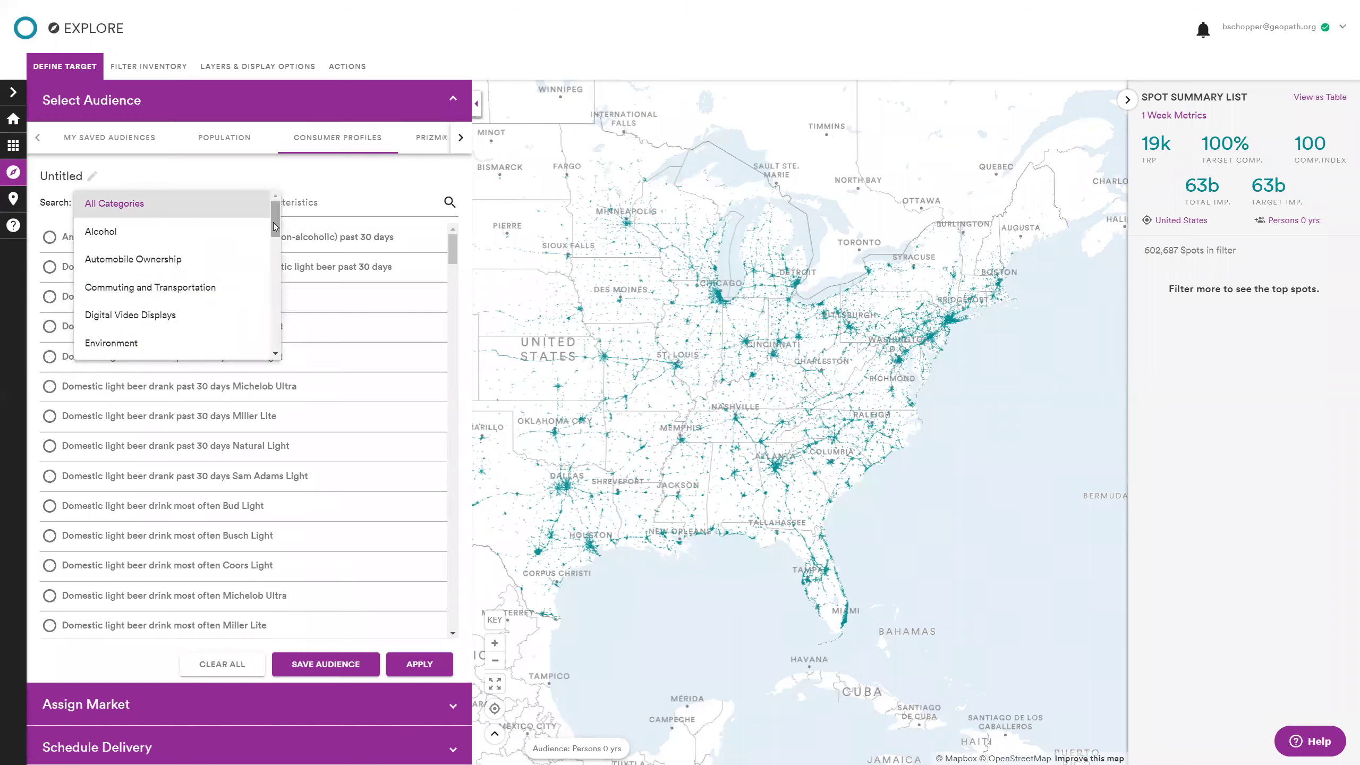
pyautogui.moveTo(273, 224)
pyautogui.mouseDown()
pyautogui.moveTo(274, 298)
pyautogui.moveTo(258, 313)
pyautogui.mouseUp()
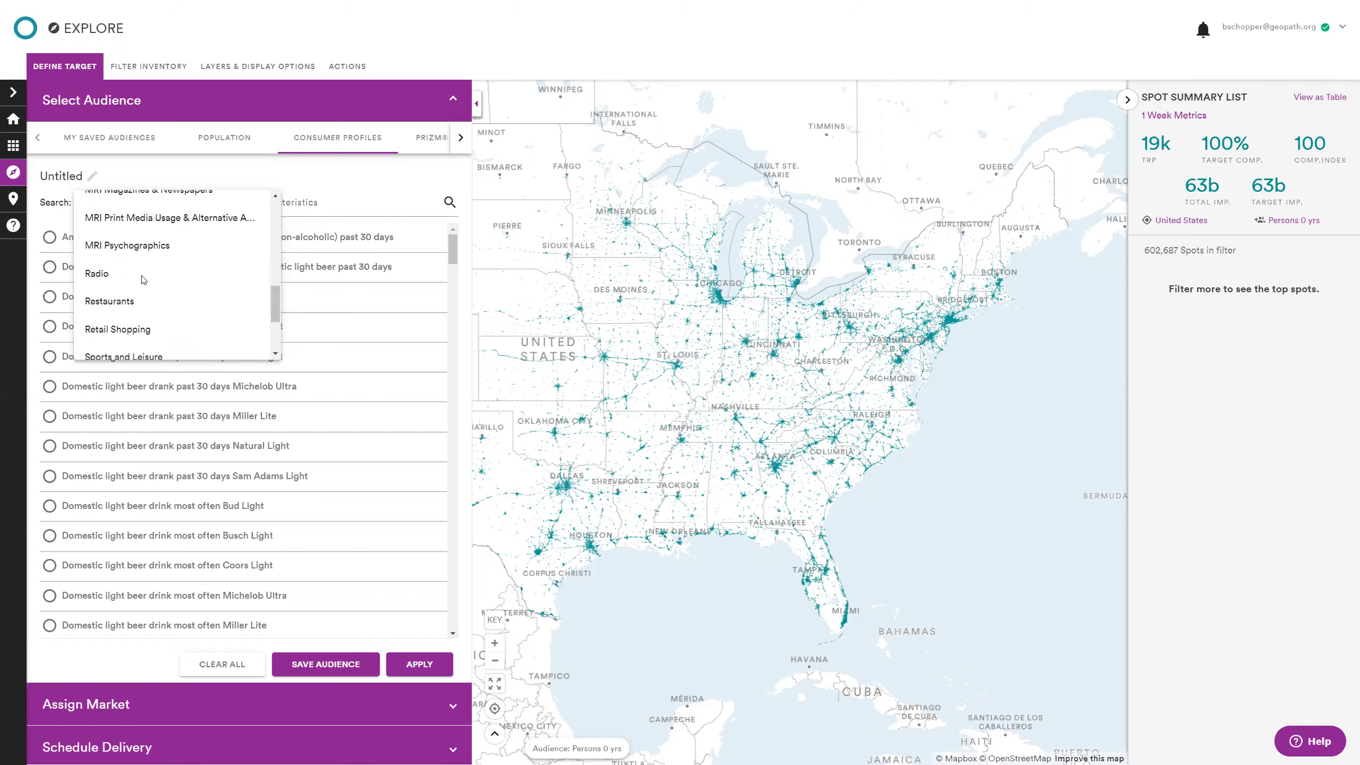
pyautogui.click(350, 175)
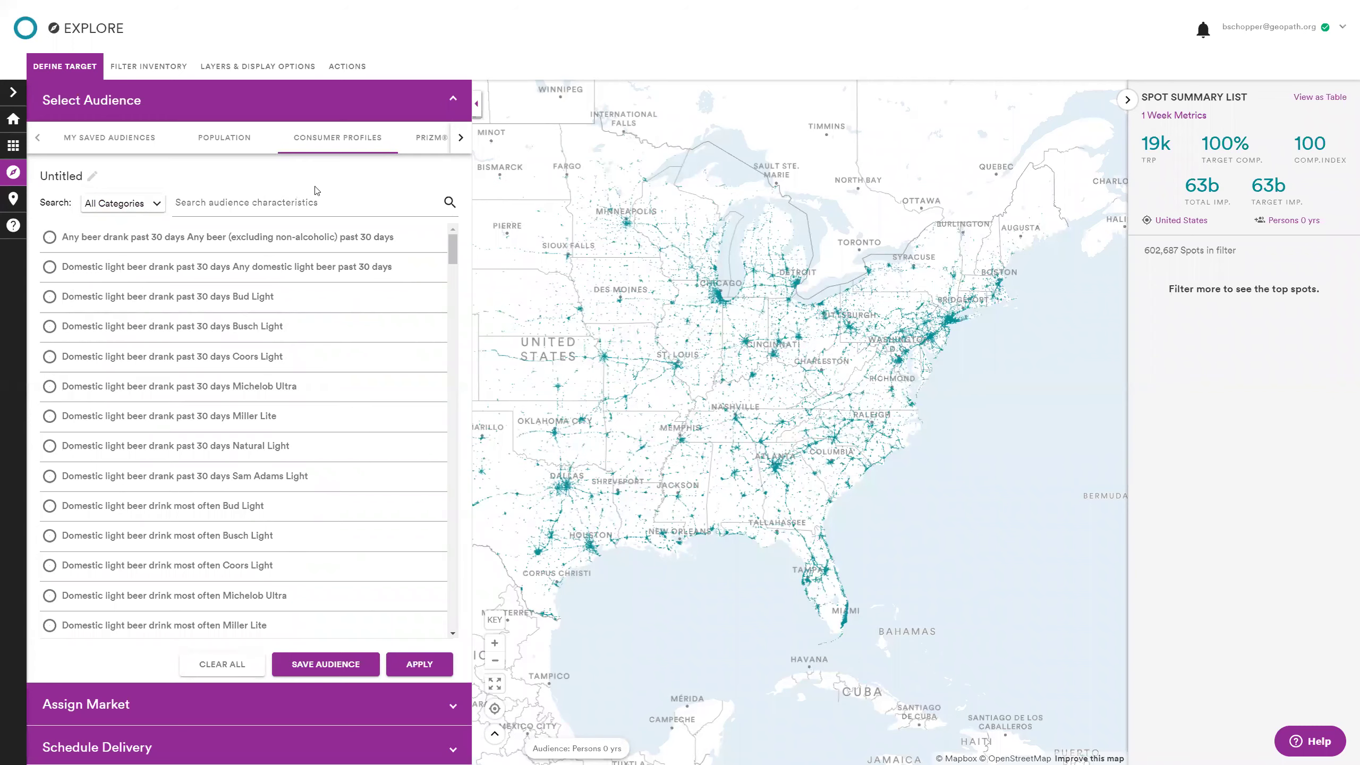
# Look through the PRIZM Premier audience segments, return to the consumer profiles and collapse the audience selection
pyautogui.click(423, 152)
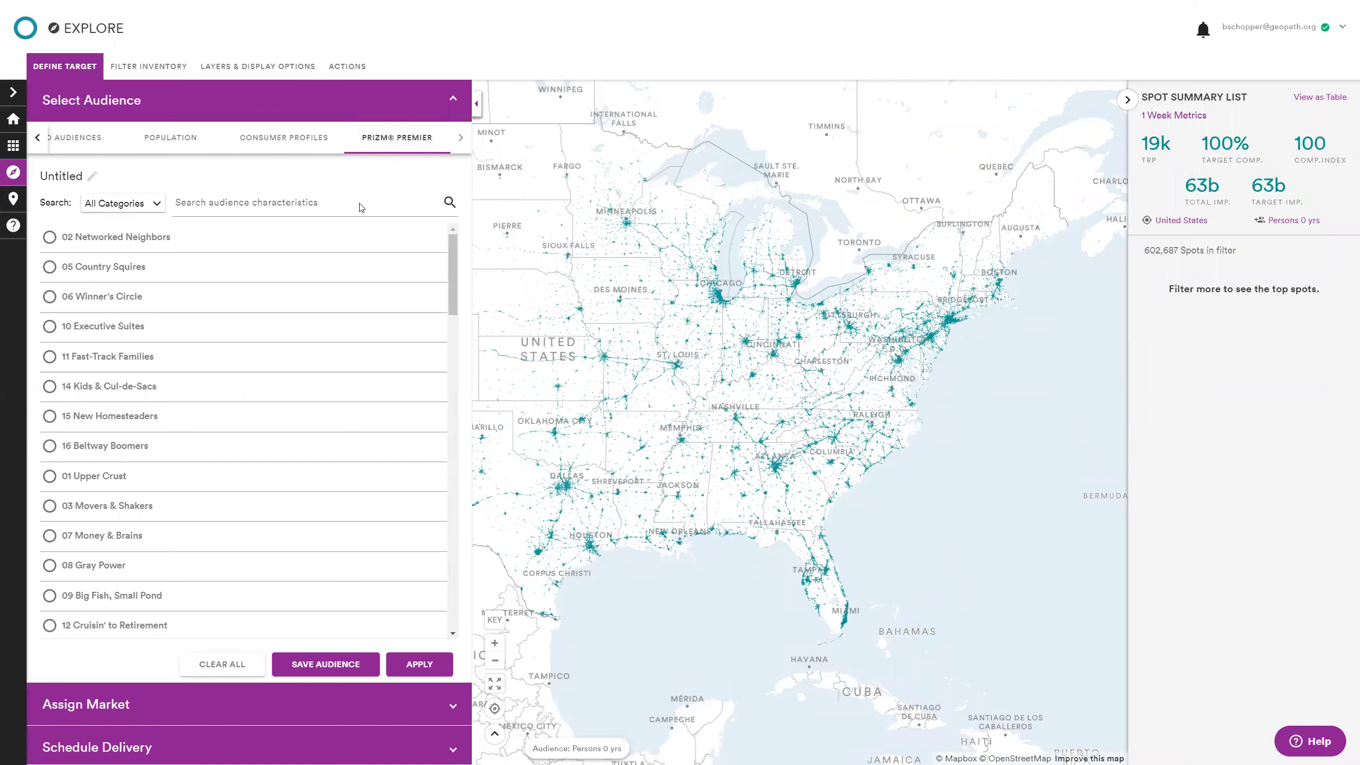
pyautogui.moveTo(451, 254); pyautogui.dragTo(443, 416)
pyautogui.scroll(-5, 443, 416)
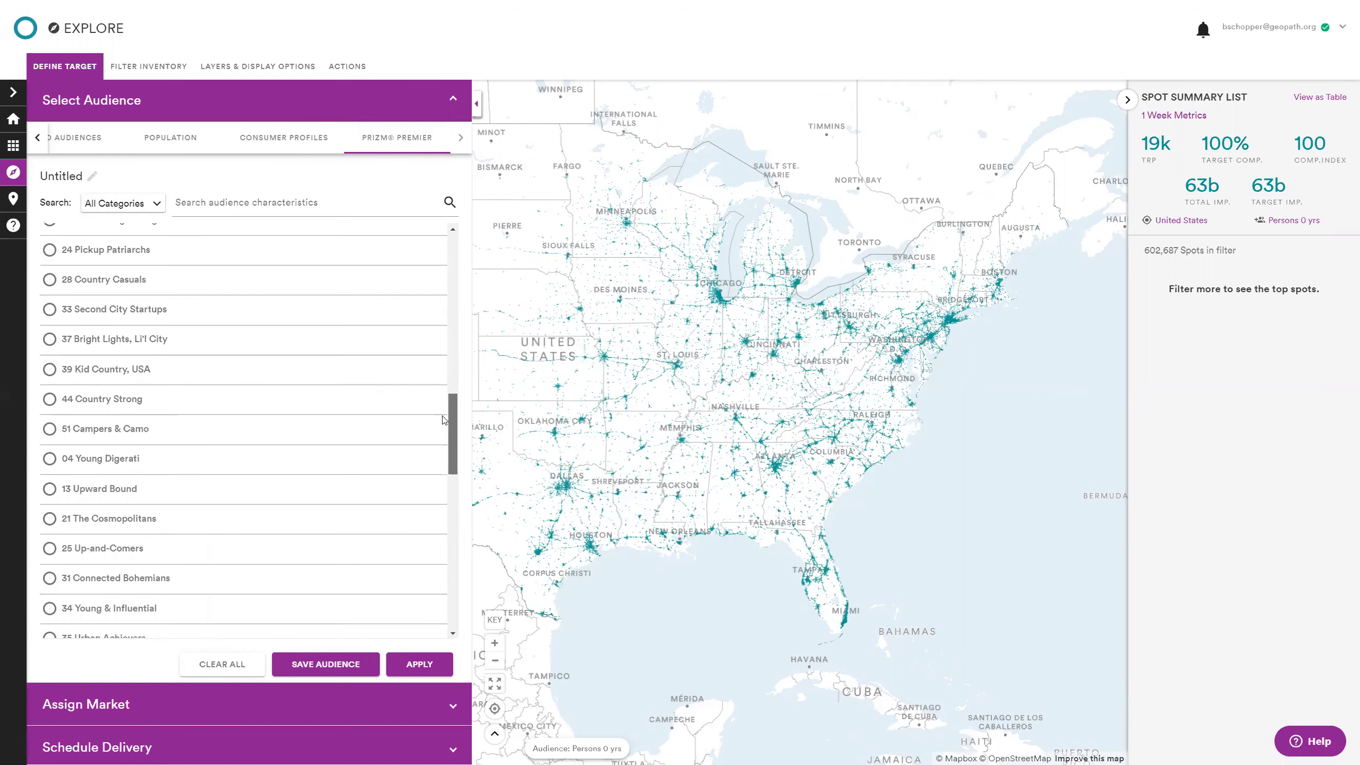
pyautogui.scroll(-10, 440, 477)
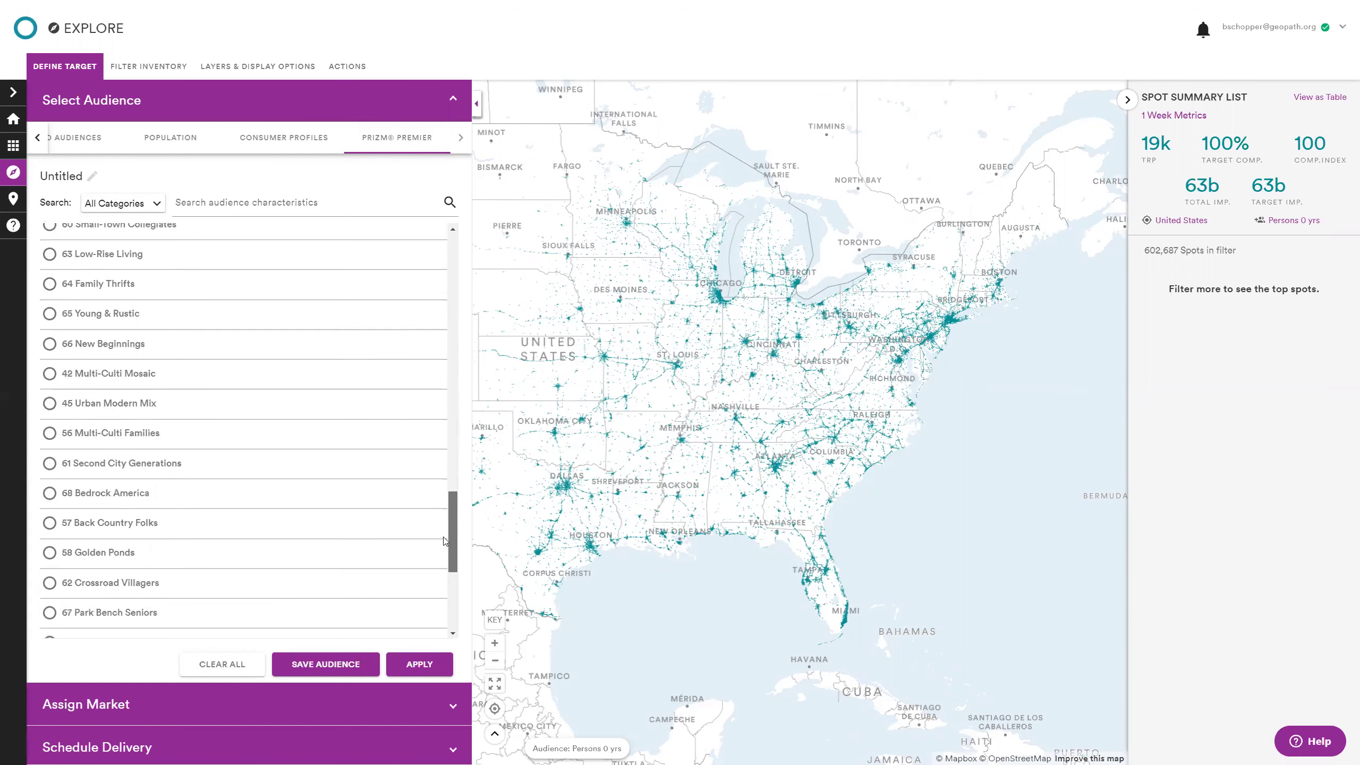
pyautogui.moveTo(447, 575); pyautogui.dragTo(463, 237)
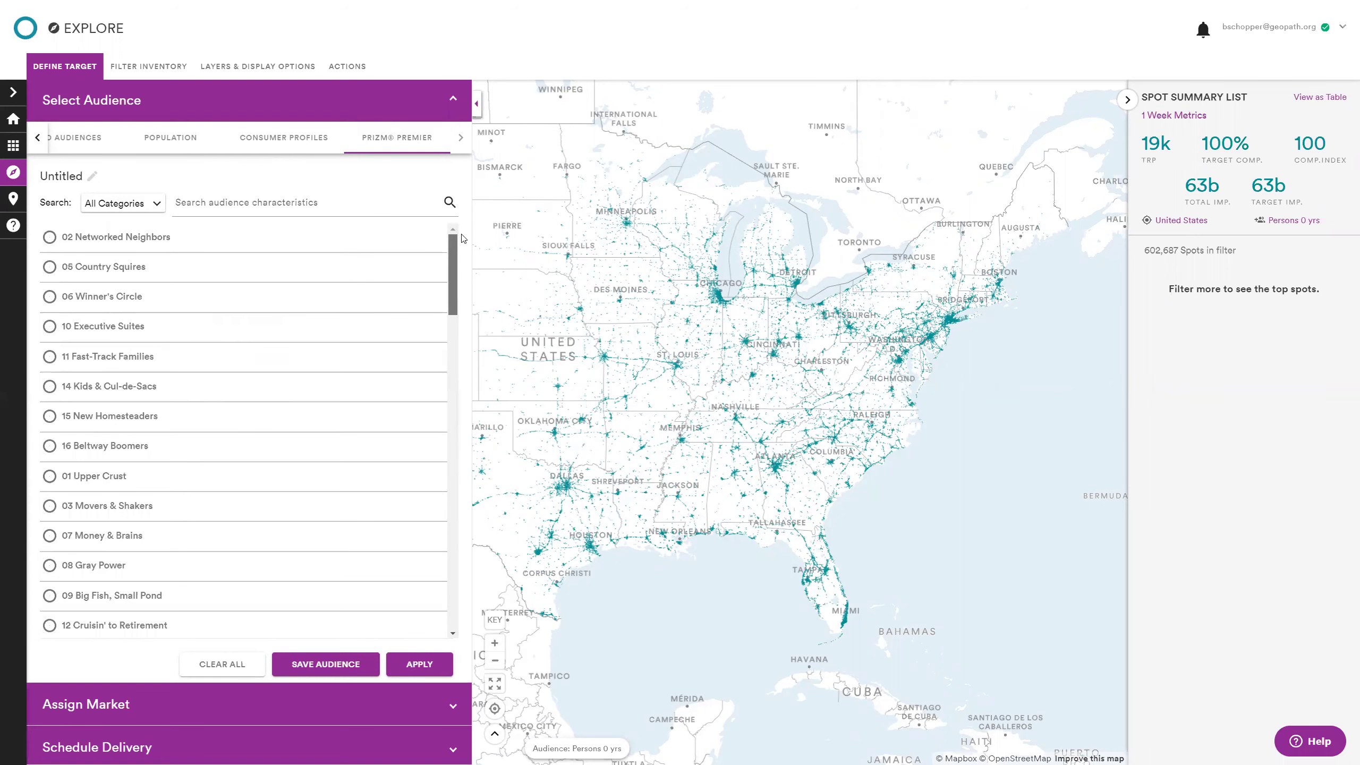
pyautogui.click(287, 147)
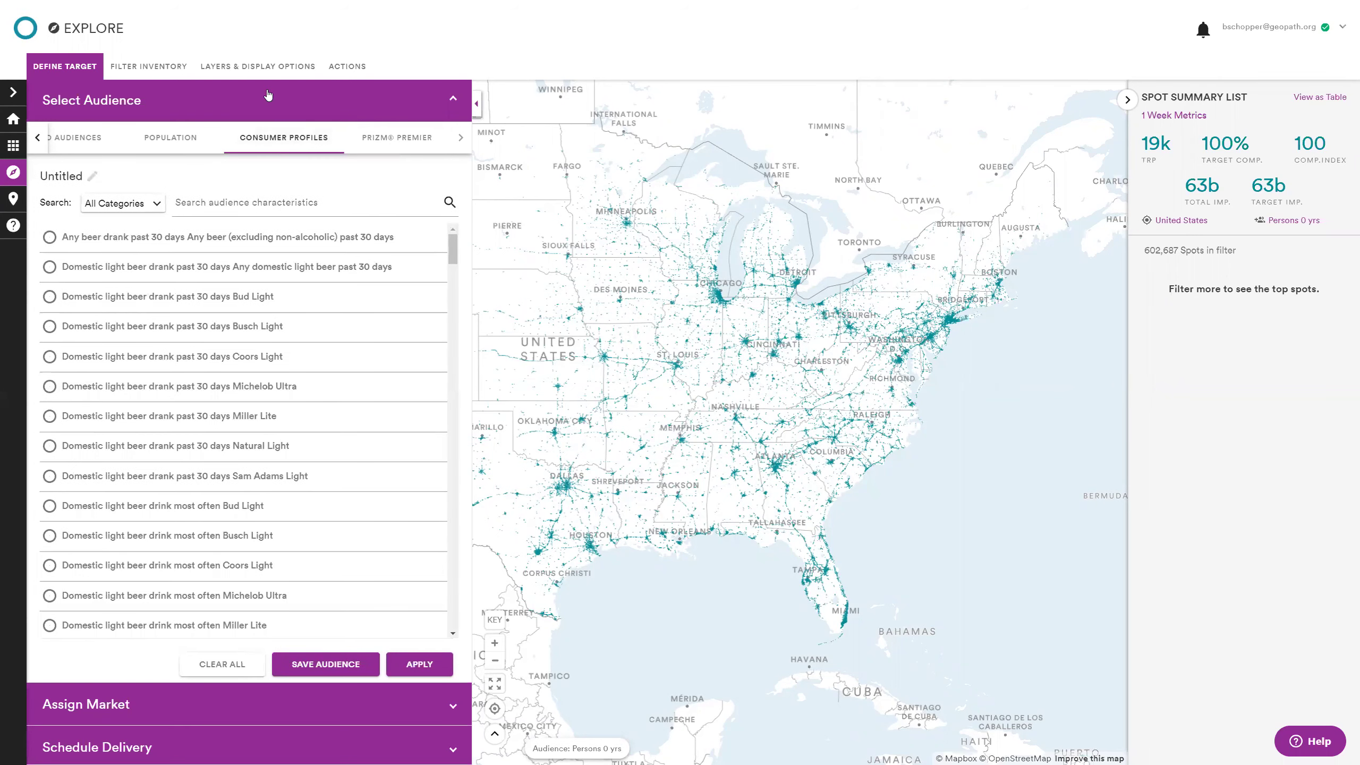
pyautogui.click(250, 109)
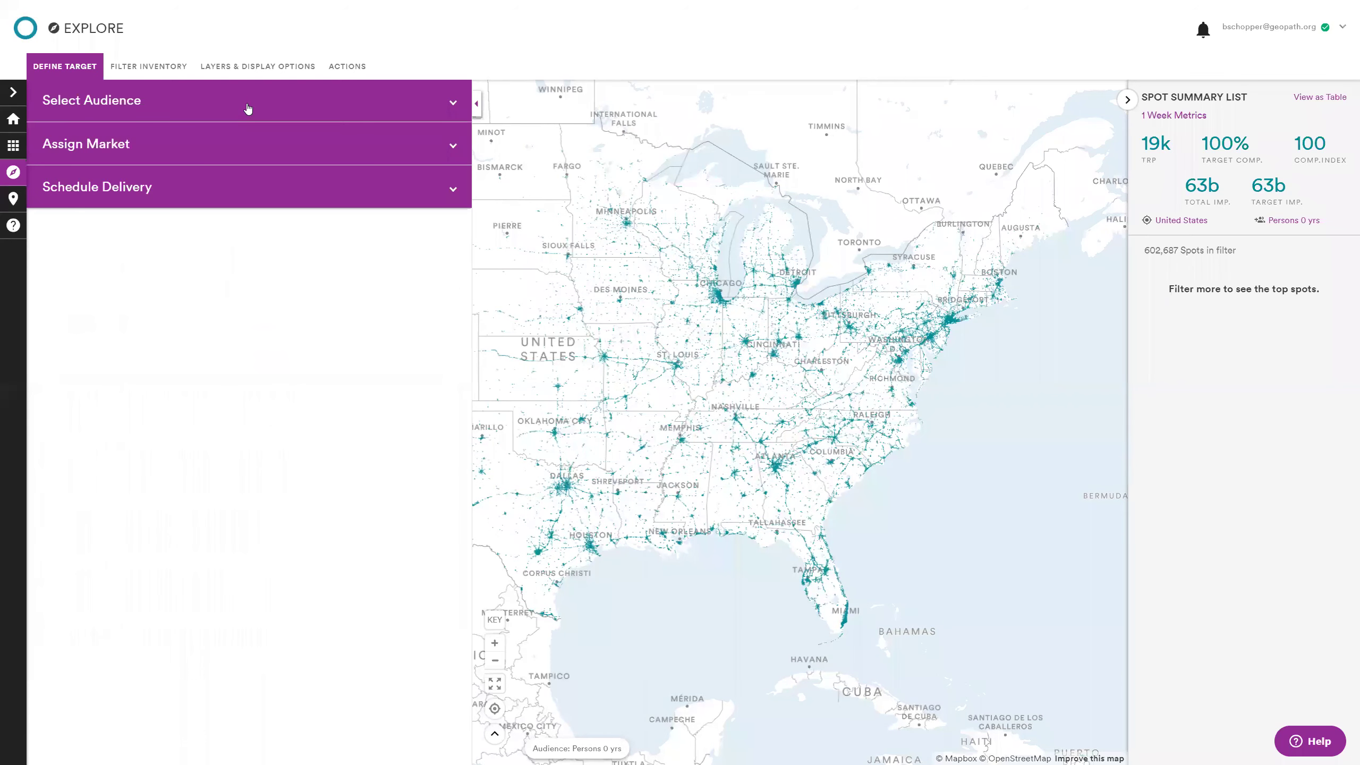
# View the available numbers of delivery weeks in the delivery schedule and collapse it
pyautogui.click(137, 203)
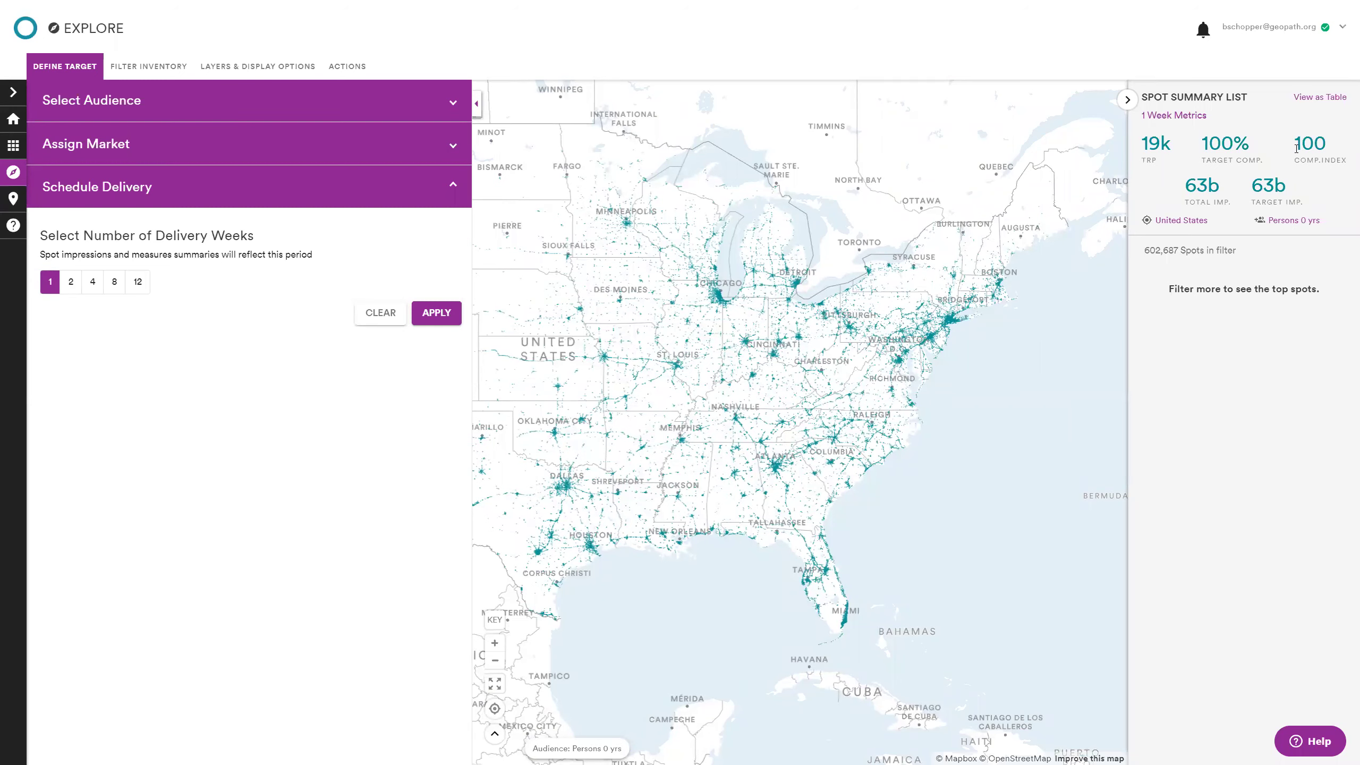
pyautogui.click(137, 202)
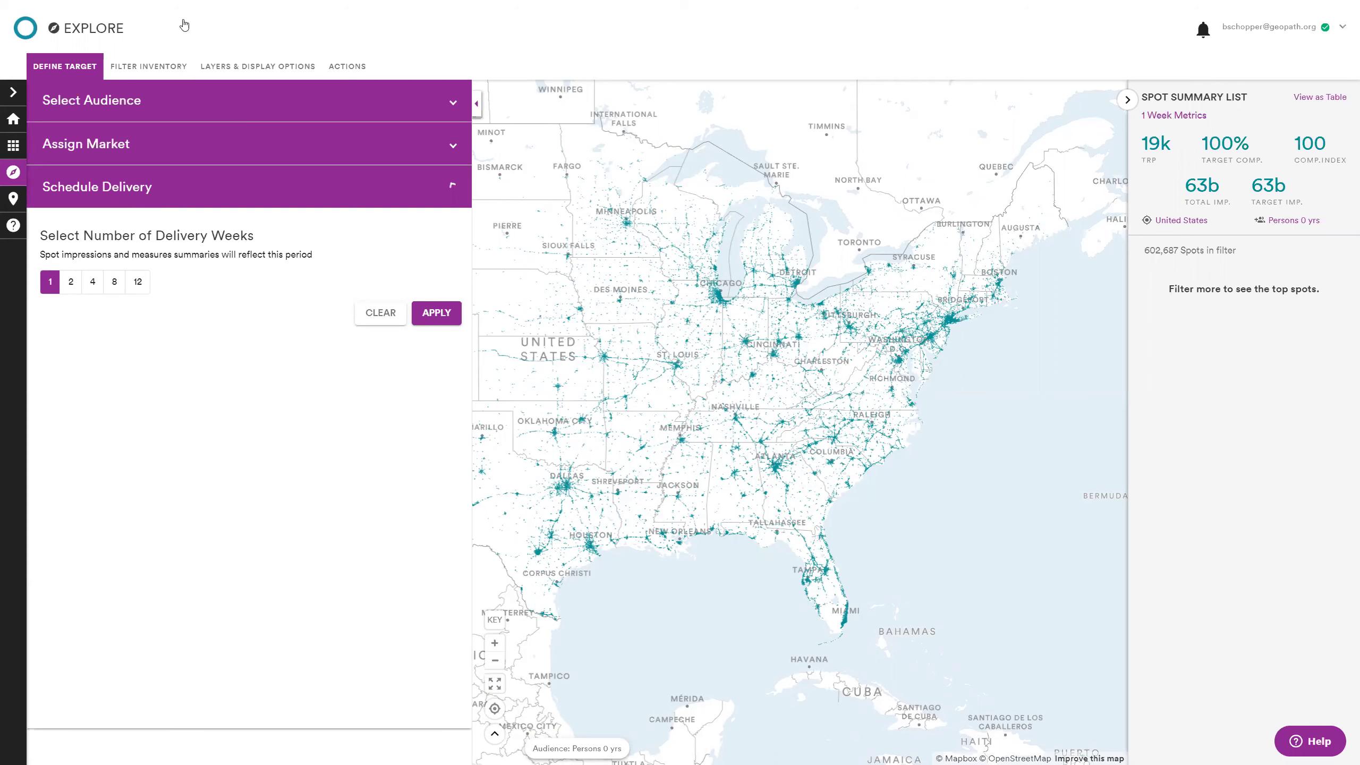
# Examine the media type inventory filters, including the Non Digital Panel formats under Furniture
pyautogui.click(145, 71)
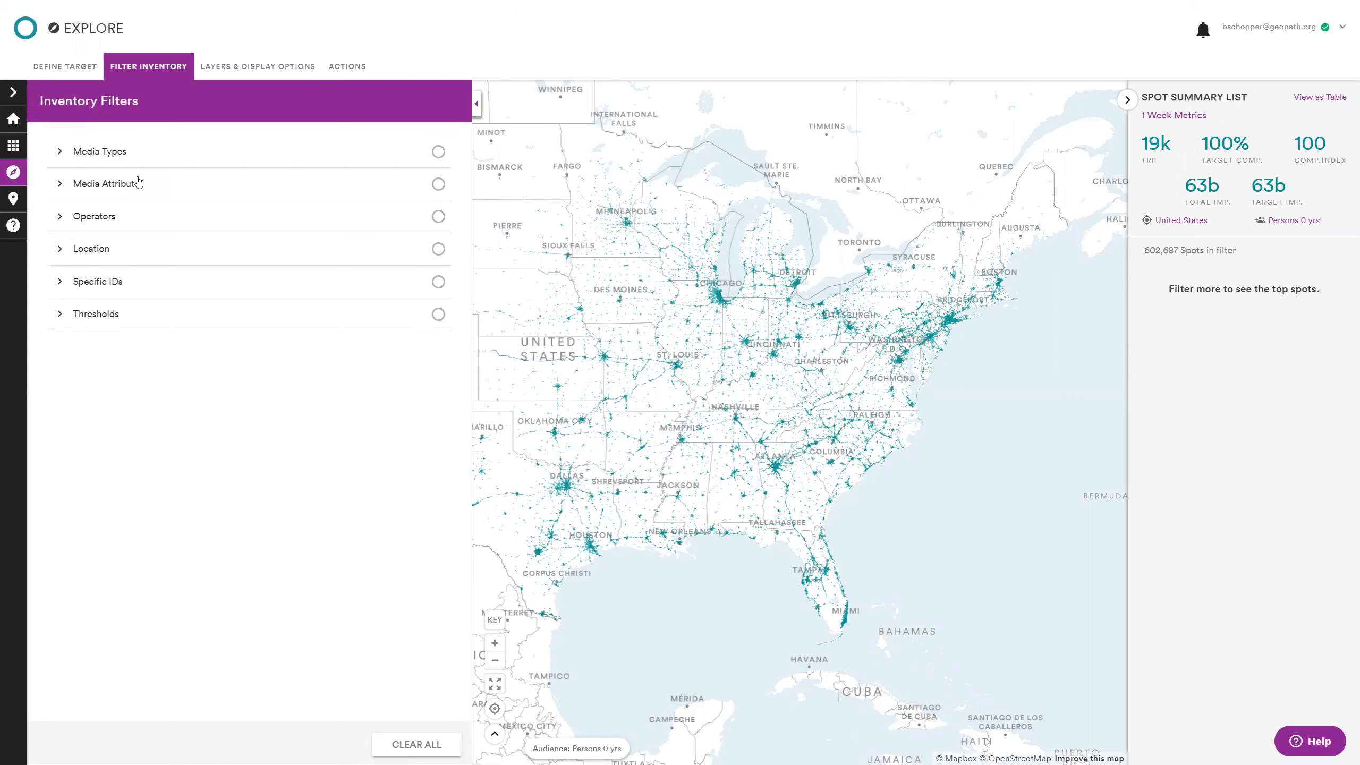
pyautogui.click(119, 153)
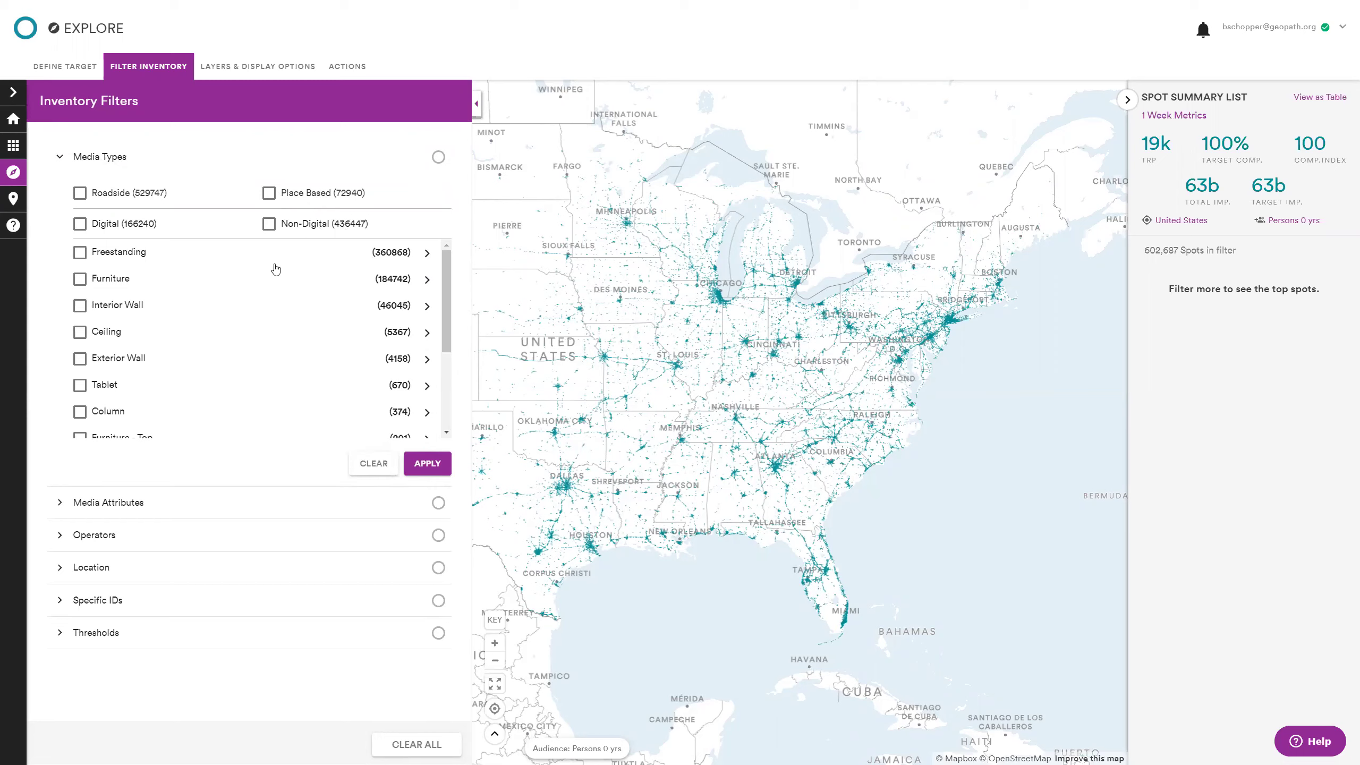
pyautogui.click(427, 280)
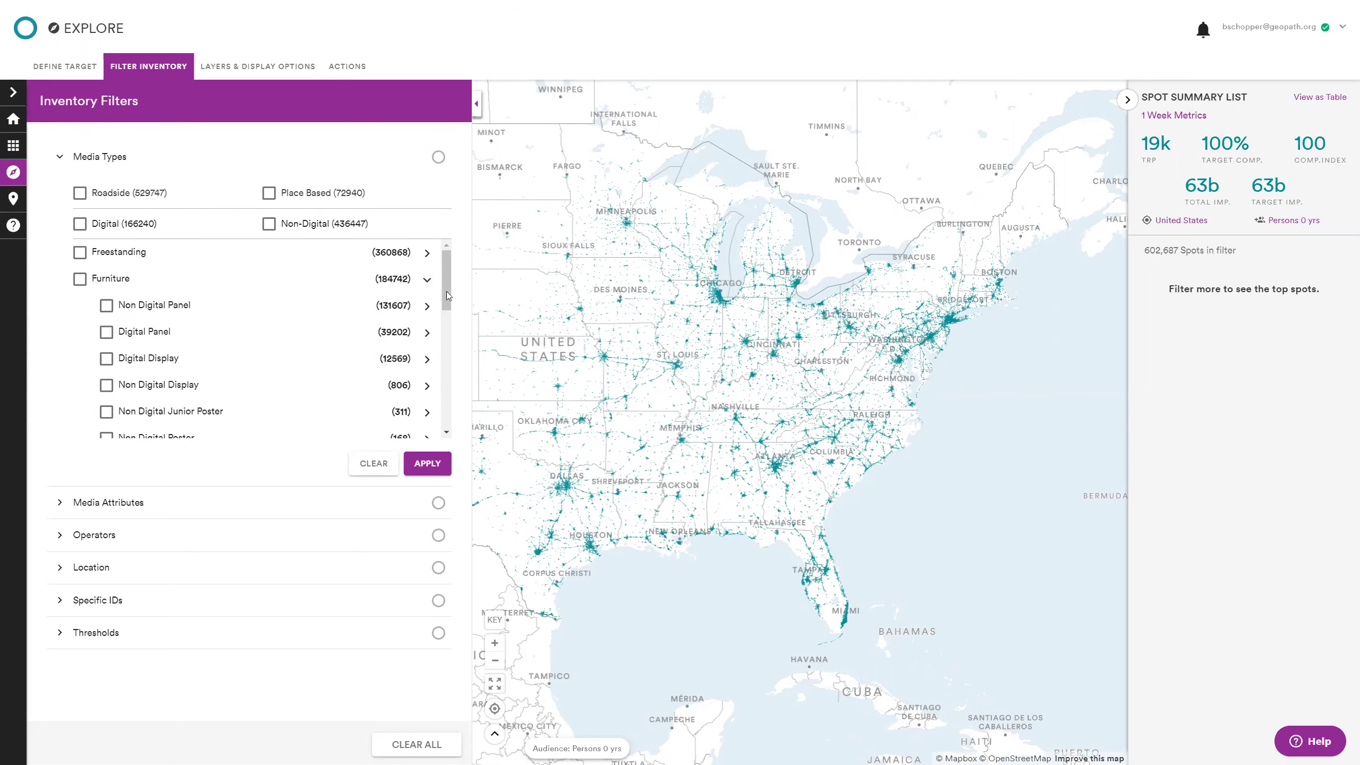
pyautogui.click(427, 306)
pyautogui.moveTo(446, 271); pyautogui.dragTo(451, 346)
pyautogui.scroll(10, 451, 320)
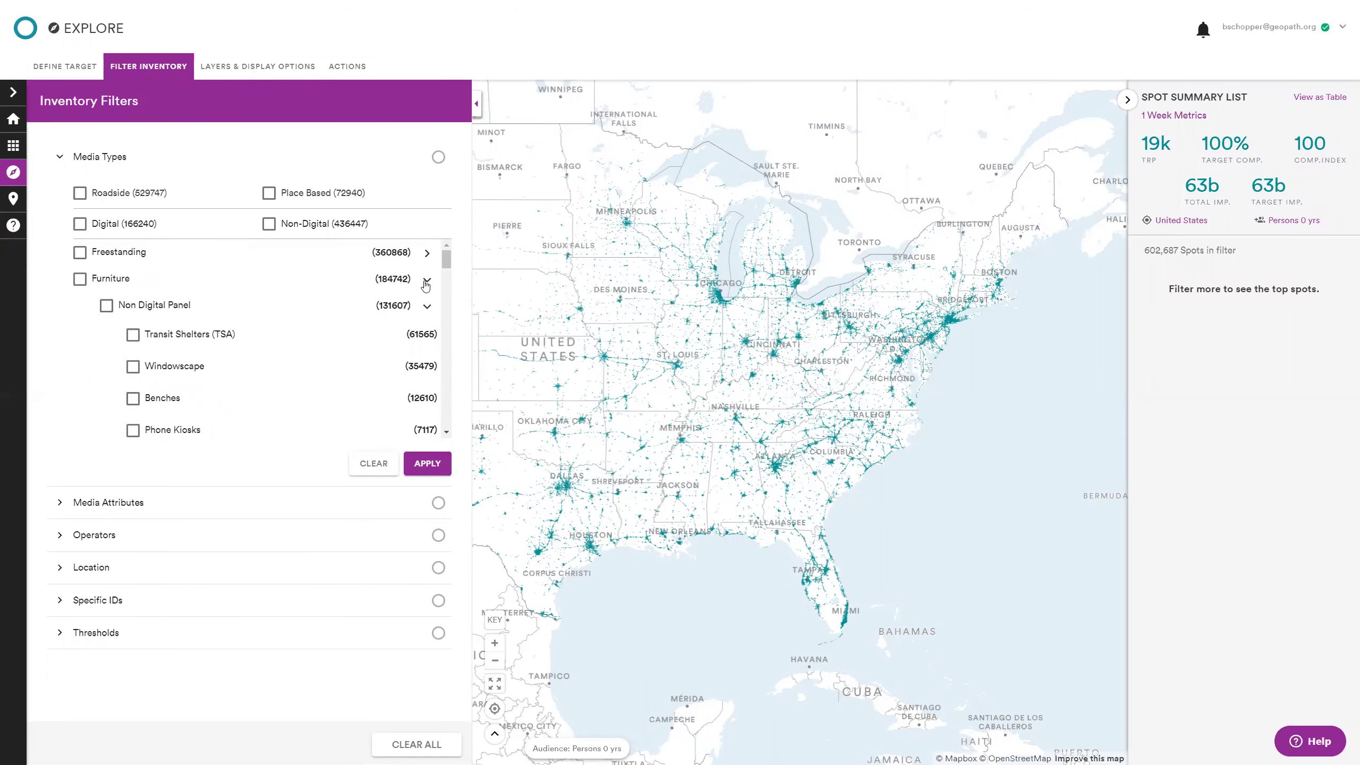
pyautogui.click(426, 282)
pyautogui.click(162, 161)
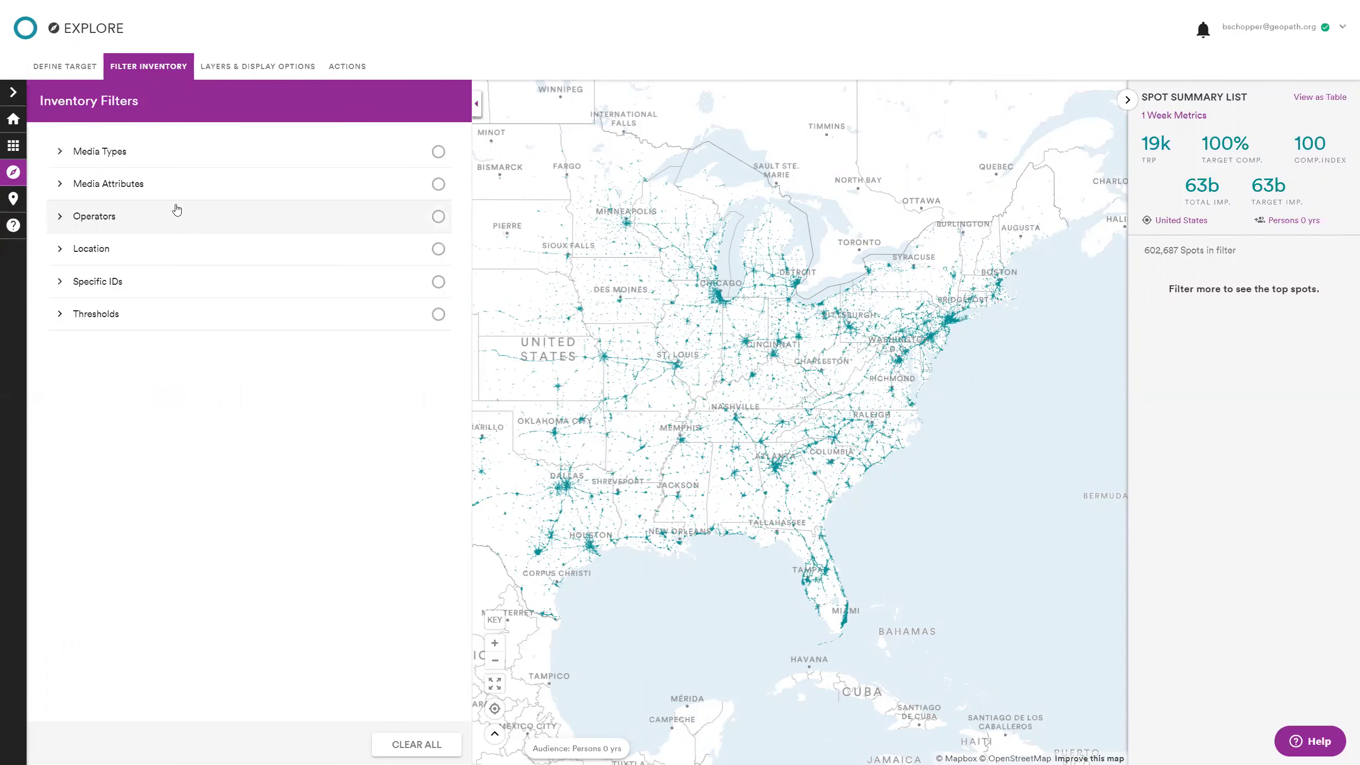
# View the operator filter list and the orientation options among the media attribute filters
pyautogui.click(148, 223)
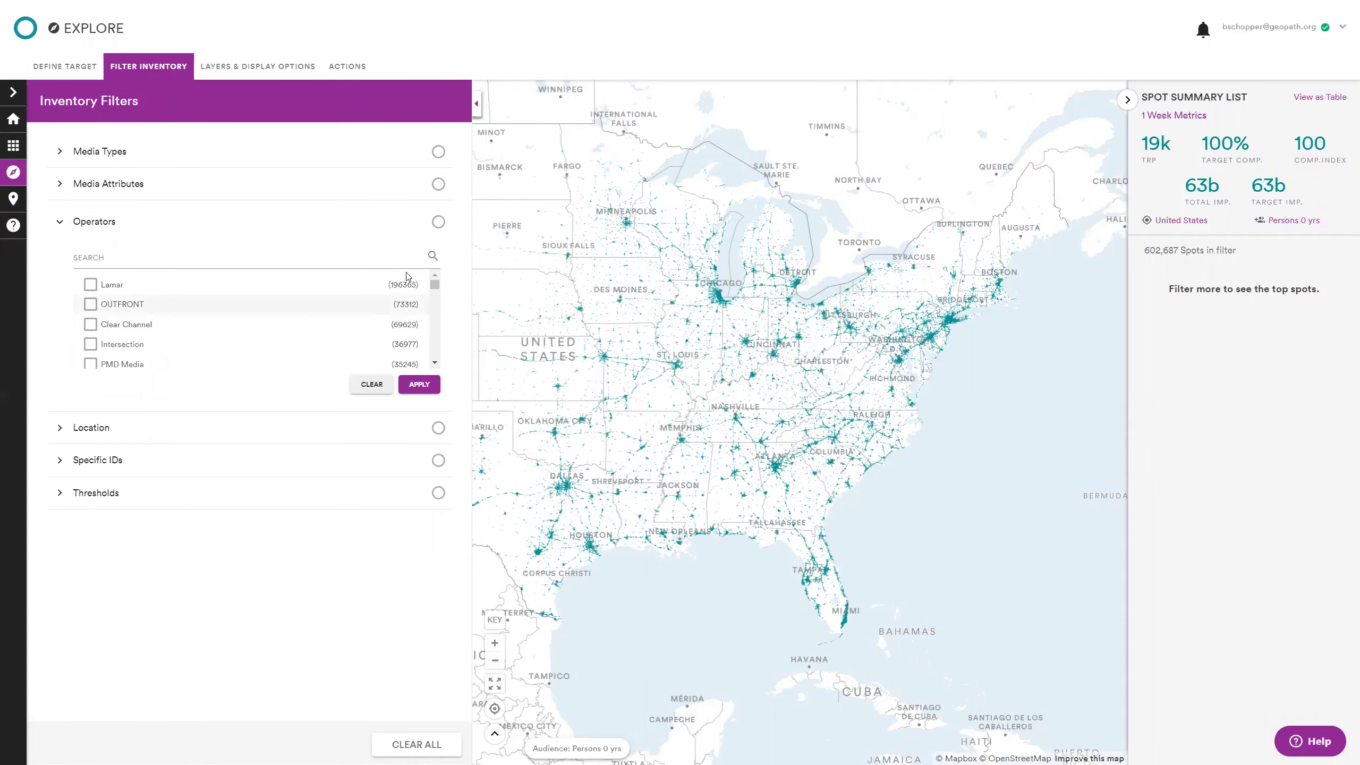
pyautogui.click(156, 224)
pyautogui.click(142, 188)
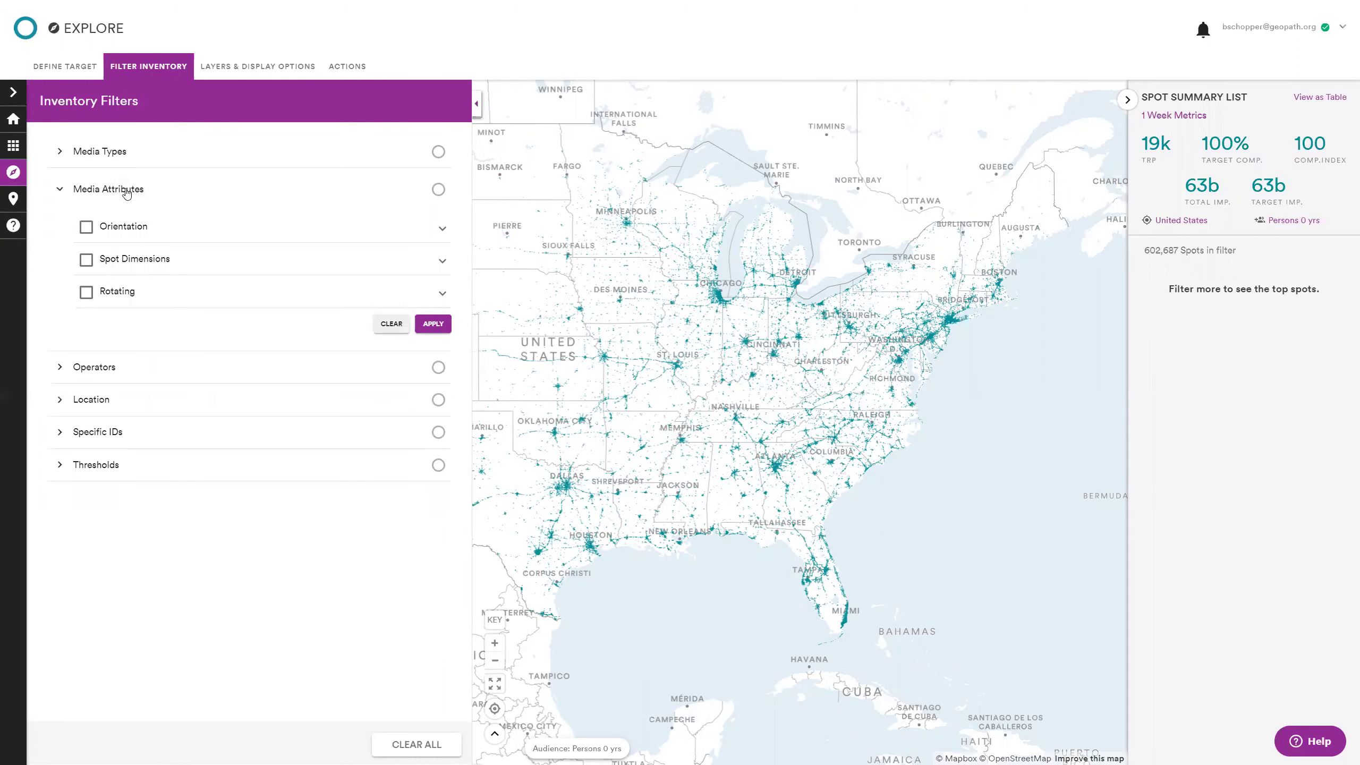
pyautogui.click(133, 226)
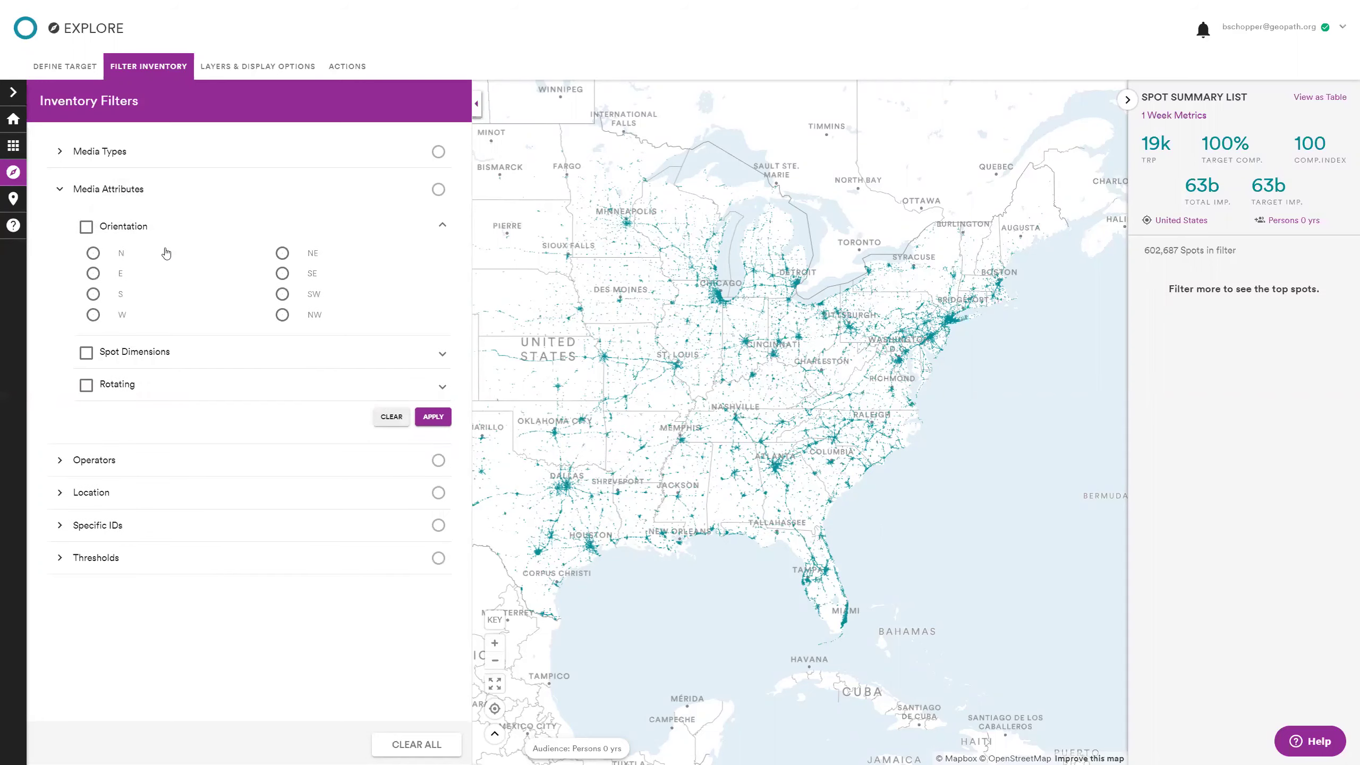
# Collapse the media attribute filters and view the specific geography search in the Location filter
pyautogui.click(202, 337)
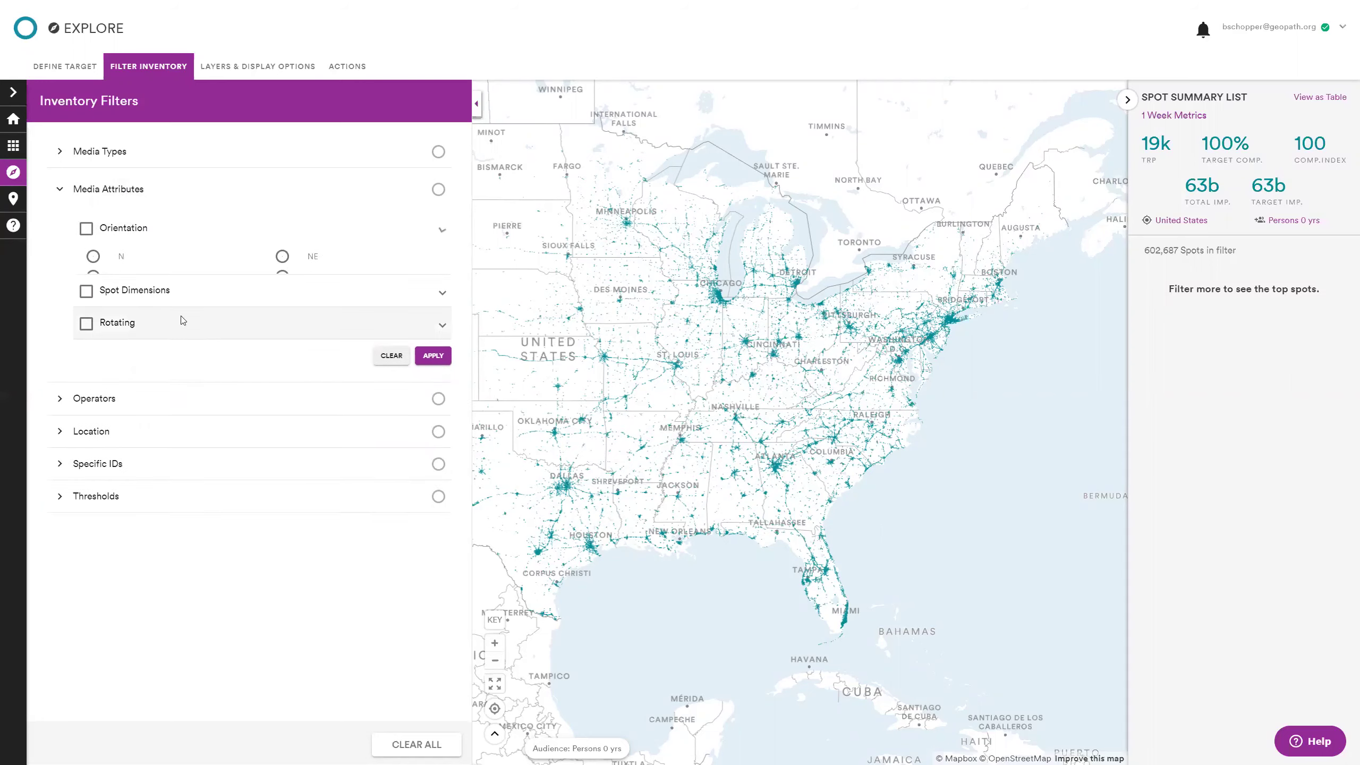
pyautogui.click(93, 188)
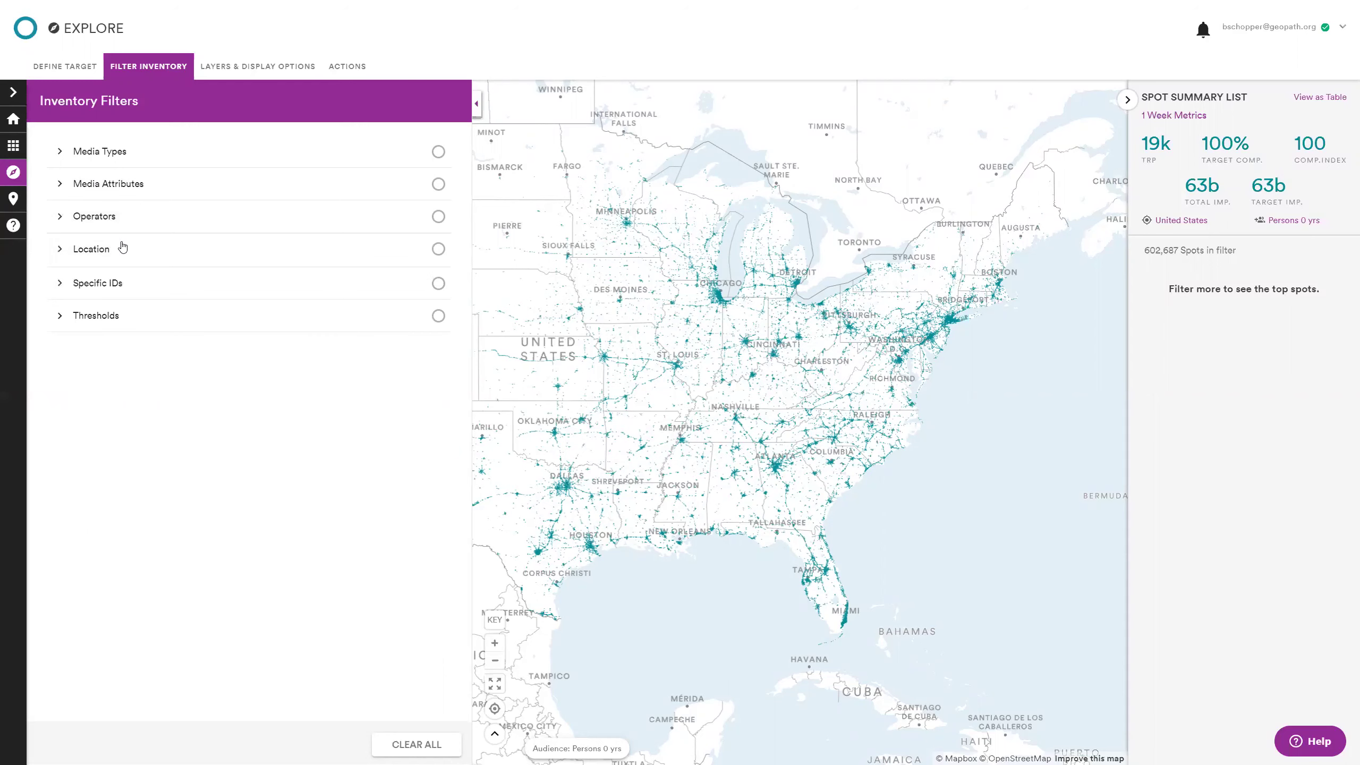
pyautogui.click(122, 248)
pyautogui.click(139, 327)
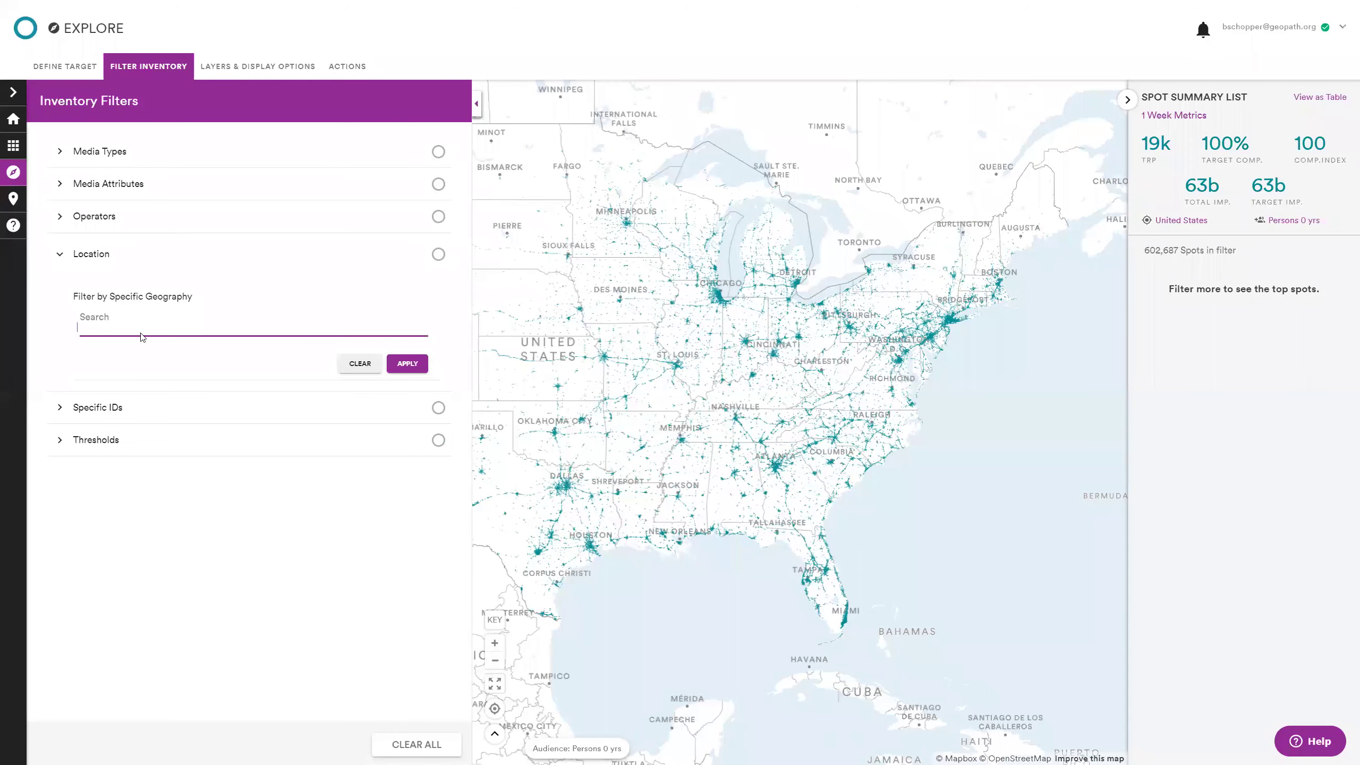
# Compare the Assign Market list with the Location filter's specific geography search and collapse the Location filter
pyautogui.click(67, 70)
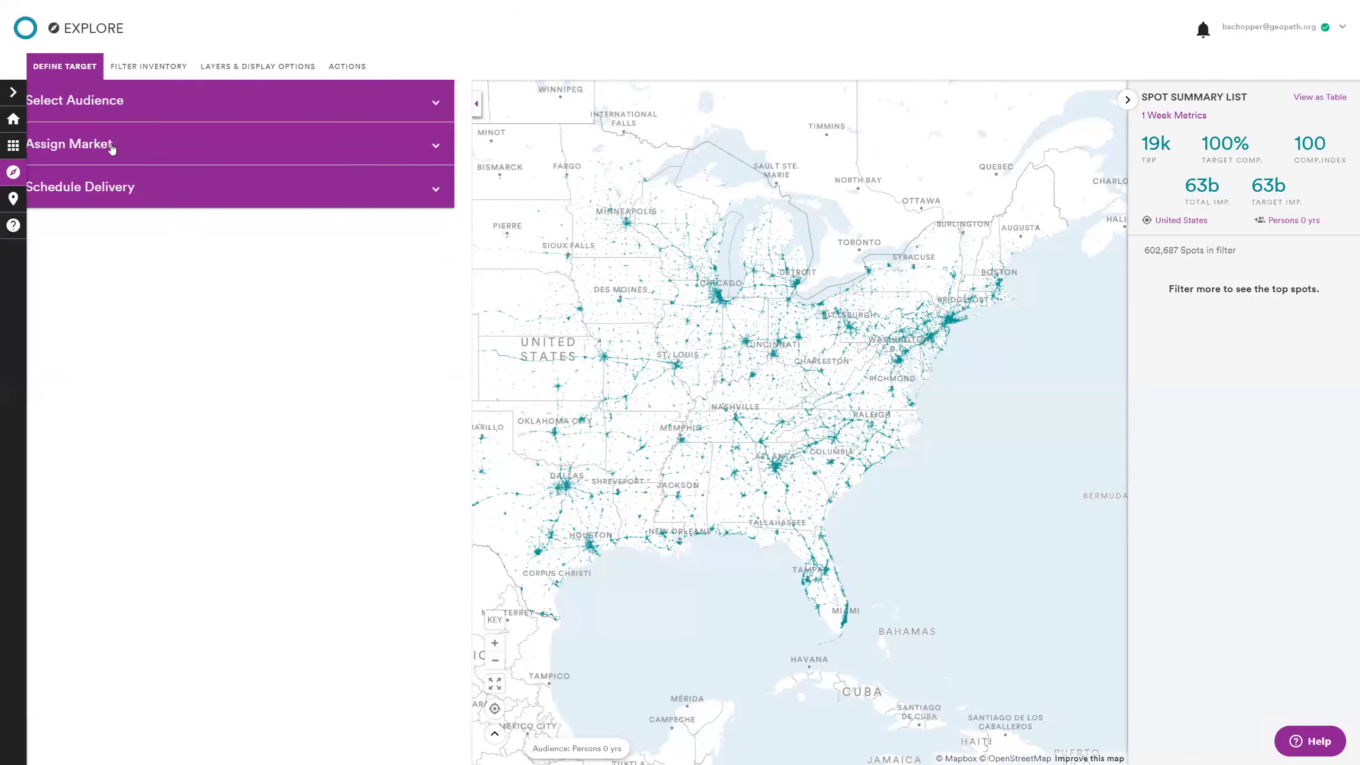
pyautogui.click(118, 152)
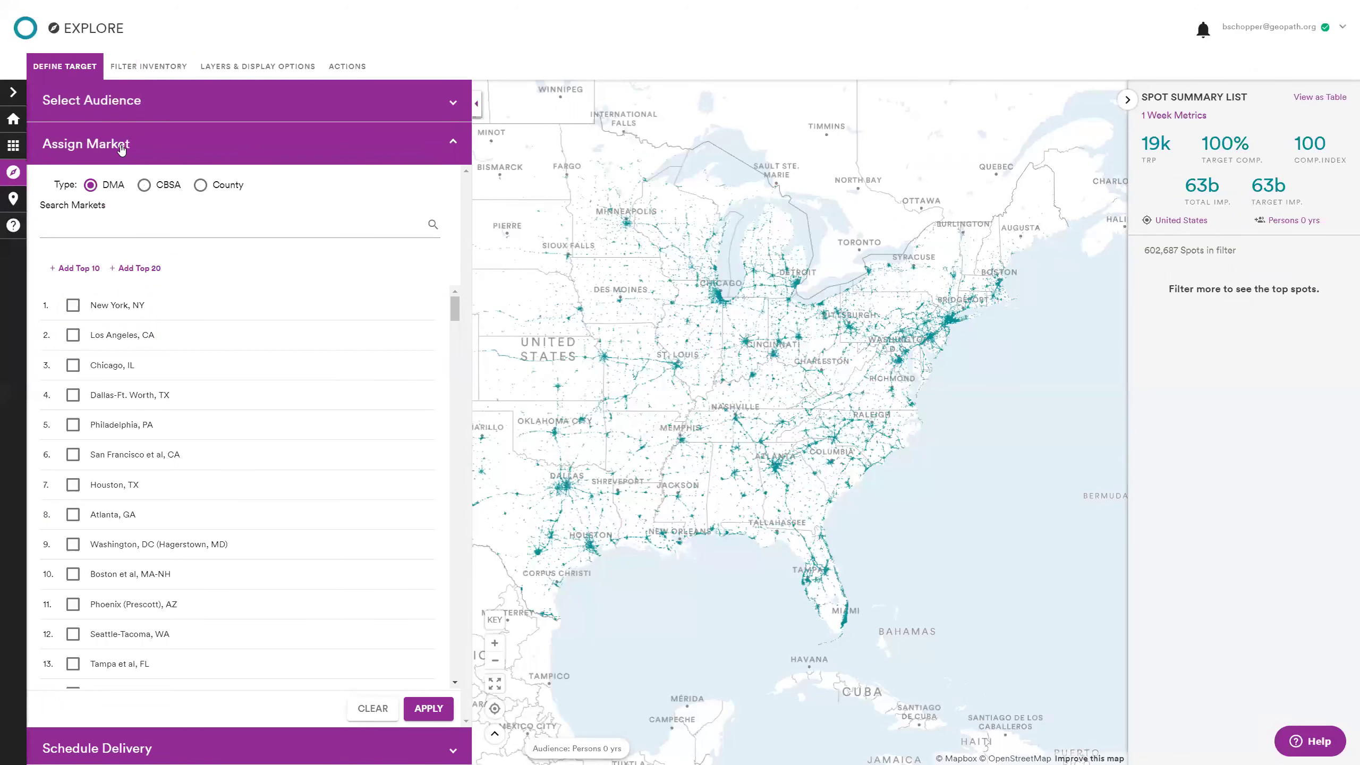
pyautogui.click(158, 75)
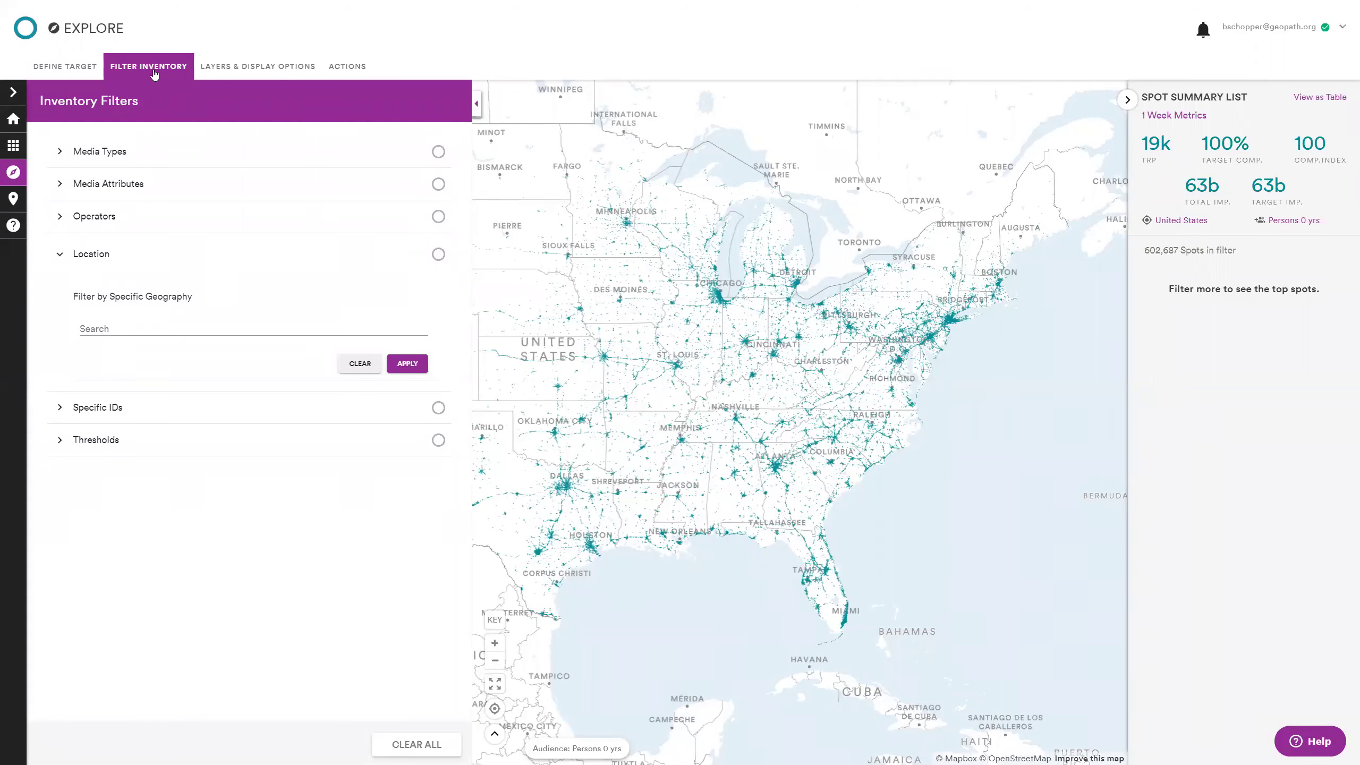
pyautogui.click(130, 322)
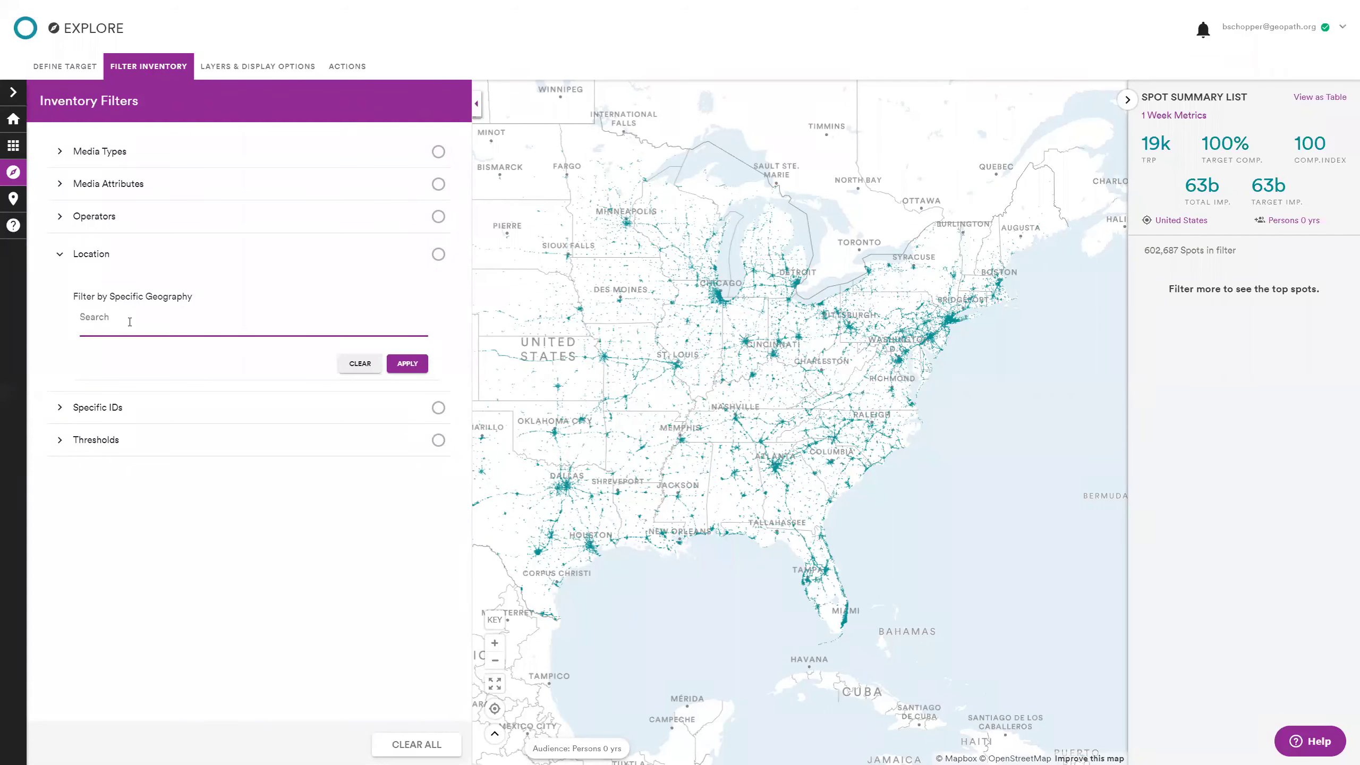
pyautogui.click(126, 253)
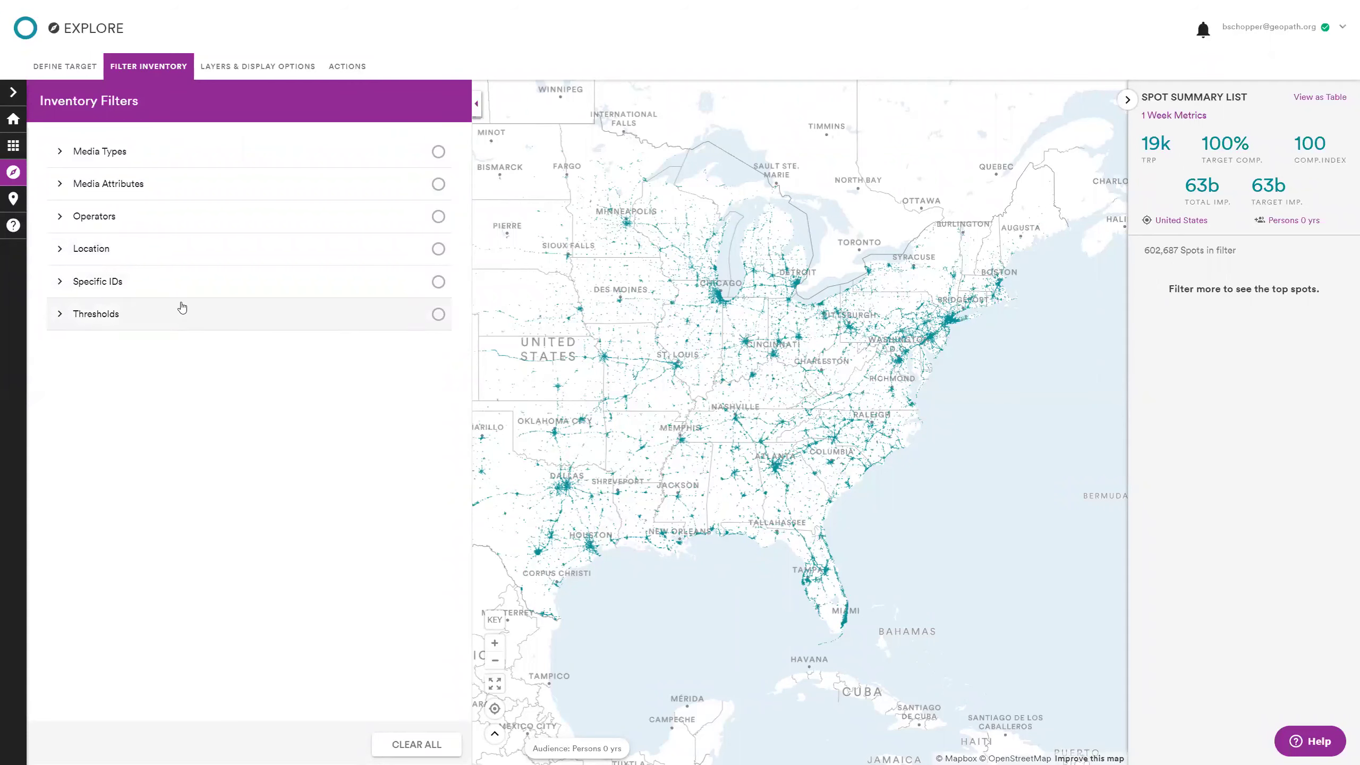
# Review the spot ID fields and saved inventory sets under Specific IDs, and the audience threshold filters
pyautogui.click(127, 290)
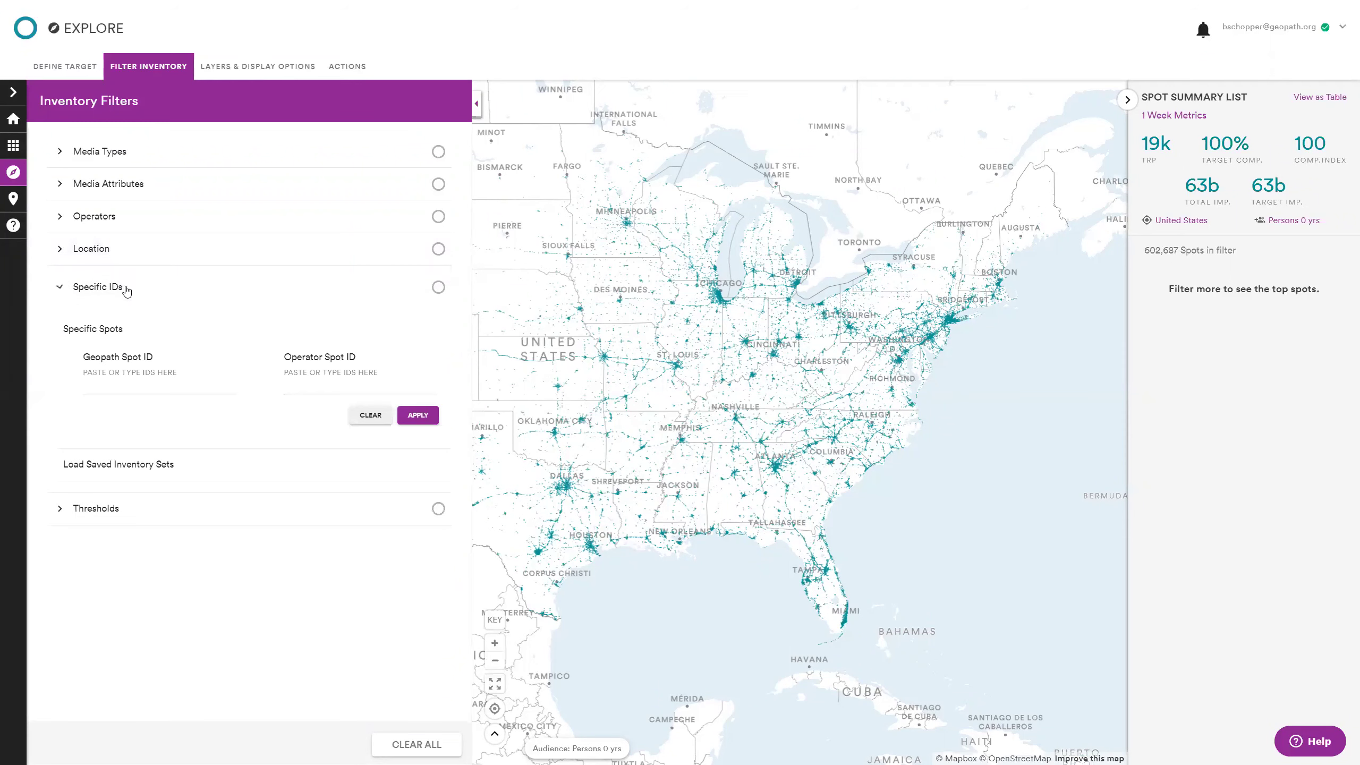
pyautogui.click(176, 388)
pyautogui.click(311, 471)
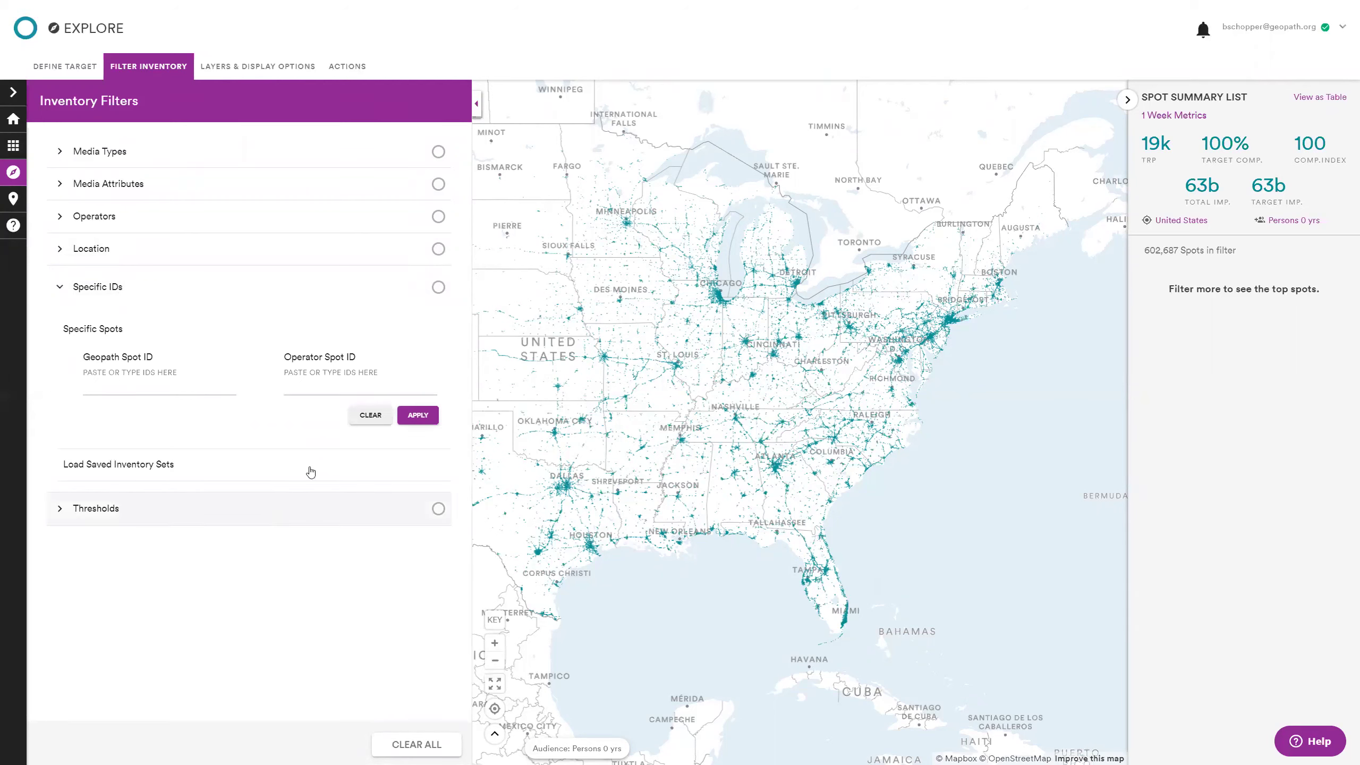
pyautogui.click(309, 473)
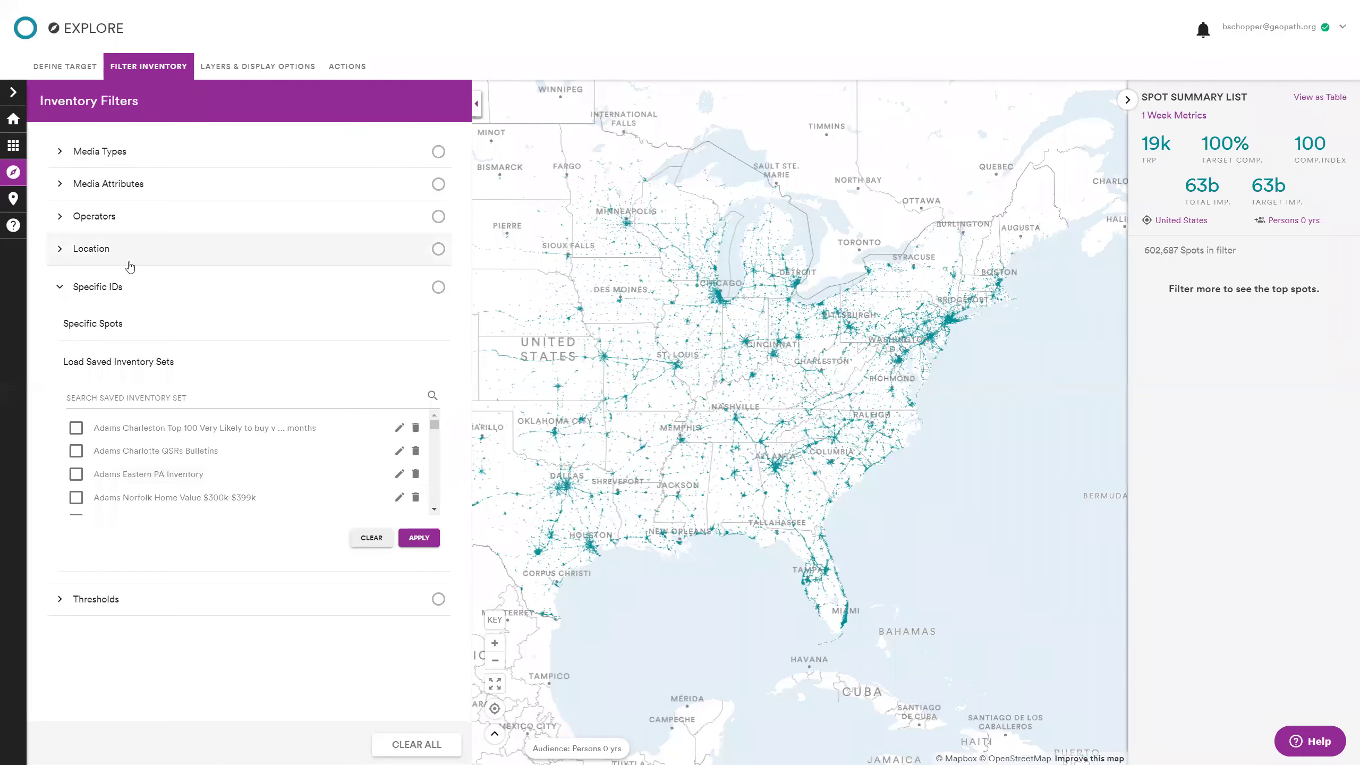
pyautogui.click(122, 295)
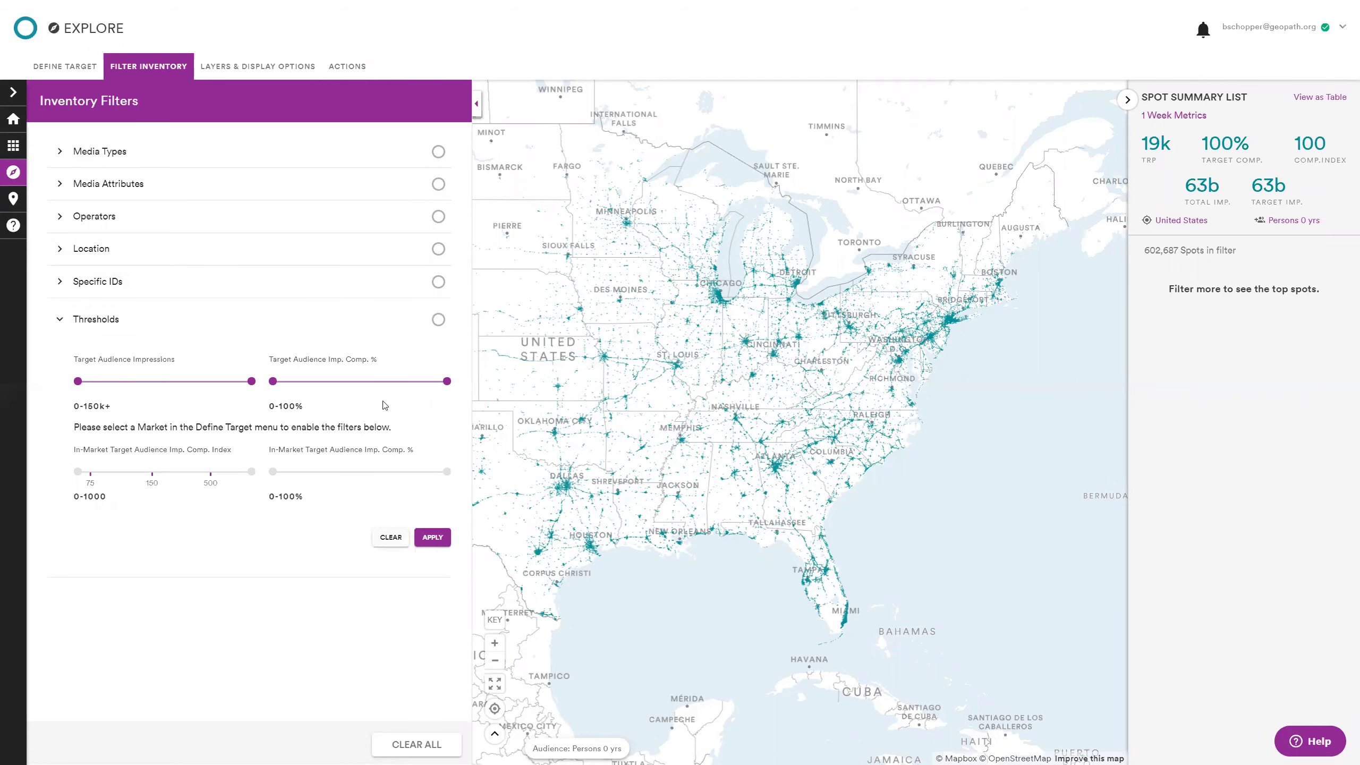
pyautogui.click(253, 314)
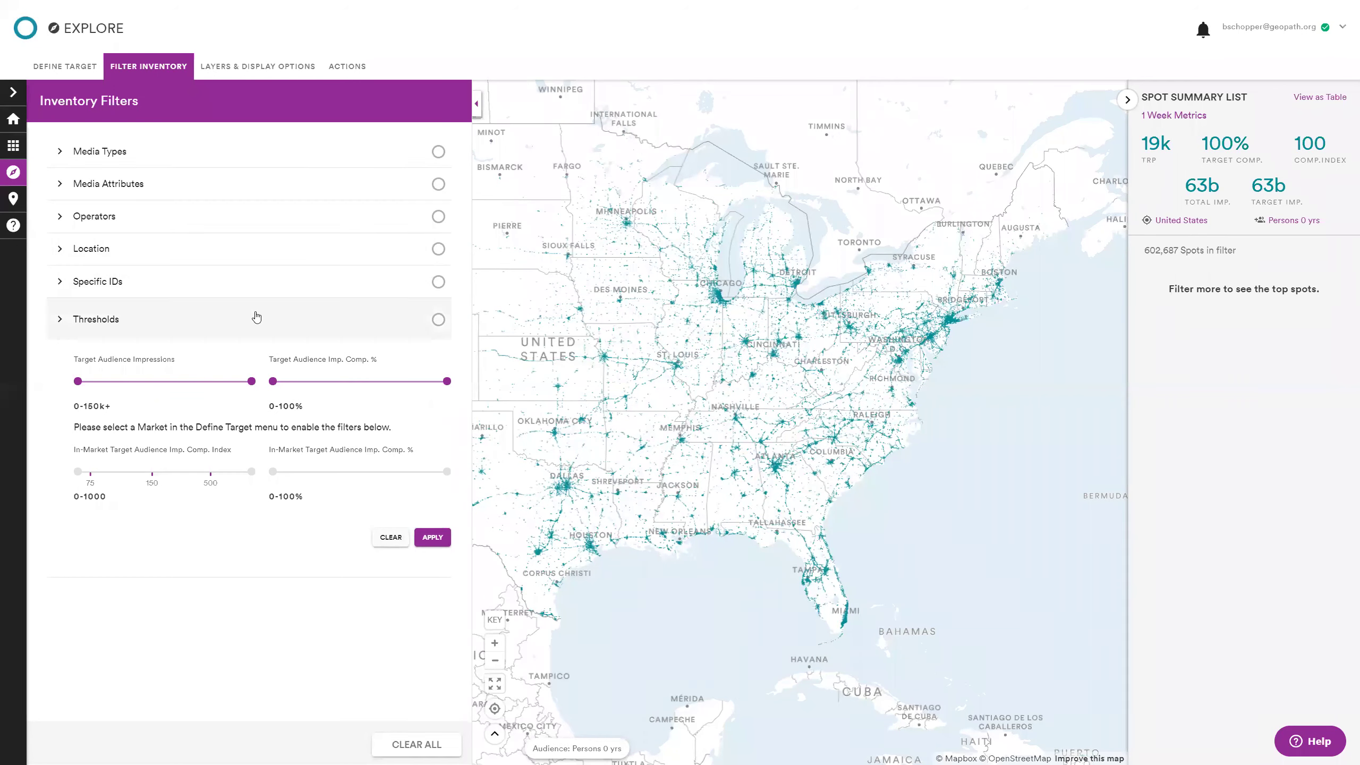
# View the layers and display options and the saved scenarios available for loading, and close the panel
pyautogui.click(255, 63)
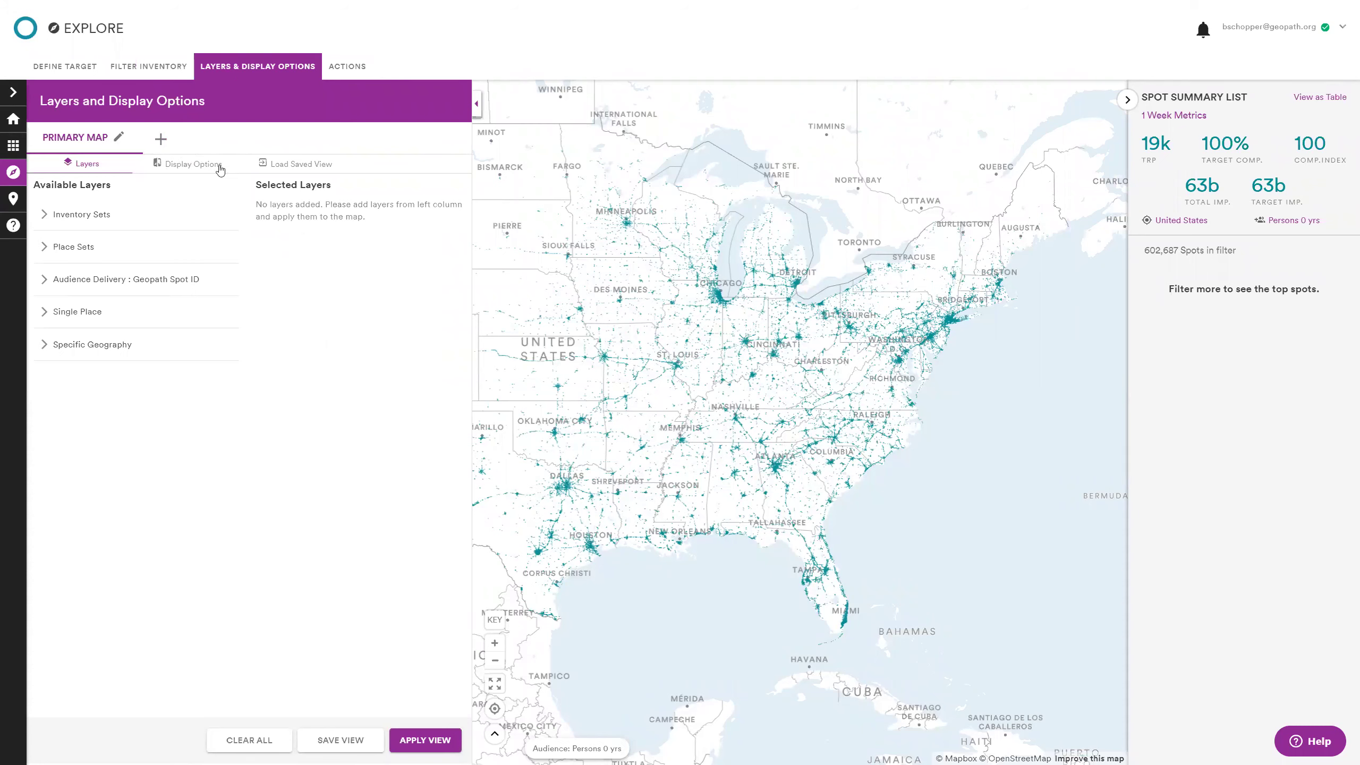
pyautogui.click(256, 68)
pyautogui.click(341, 67)
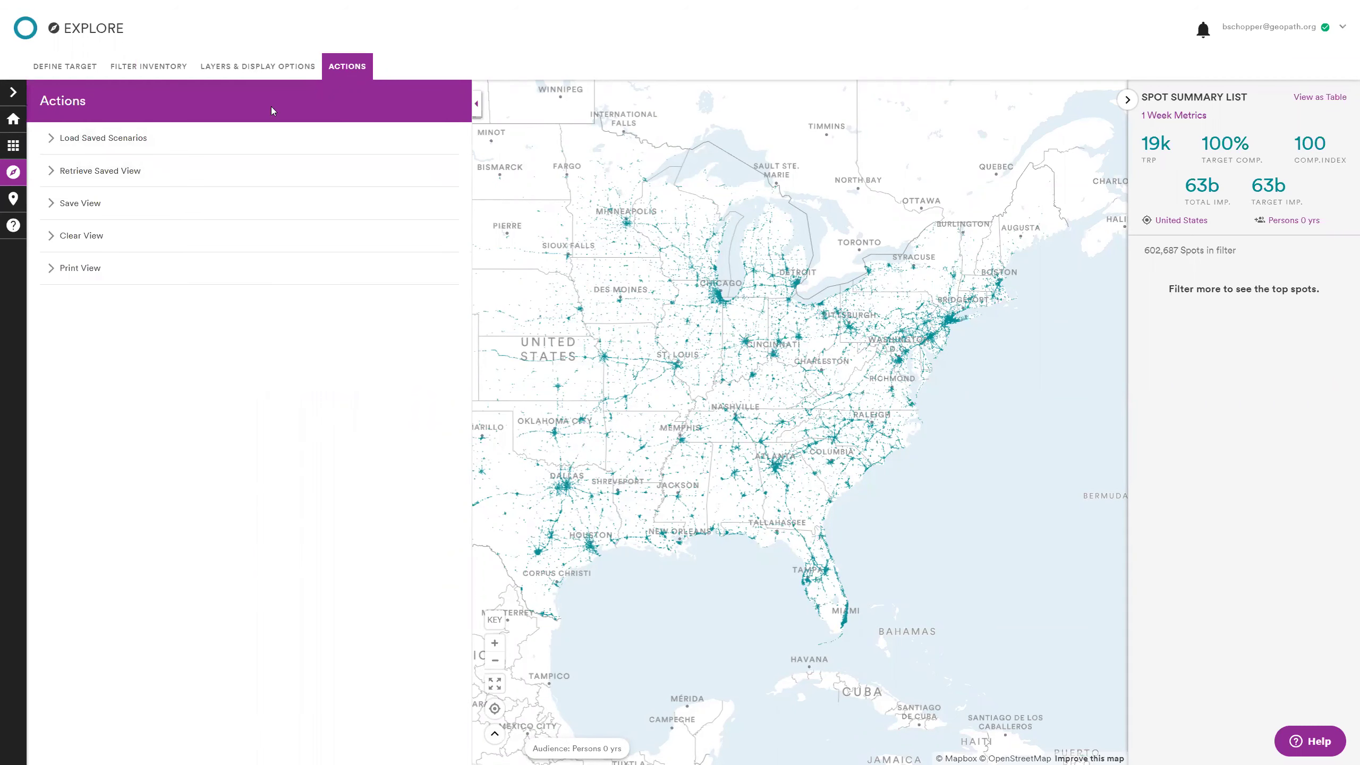
pyautogui.click(161, 146)
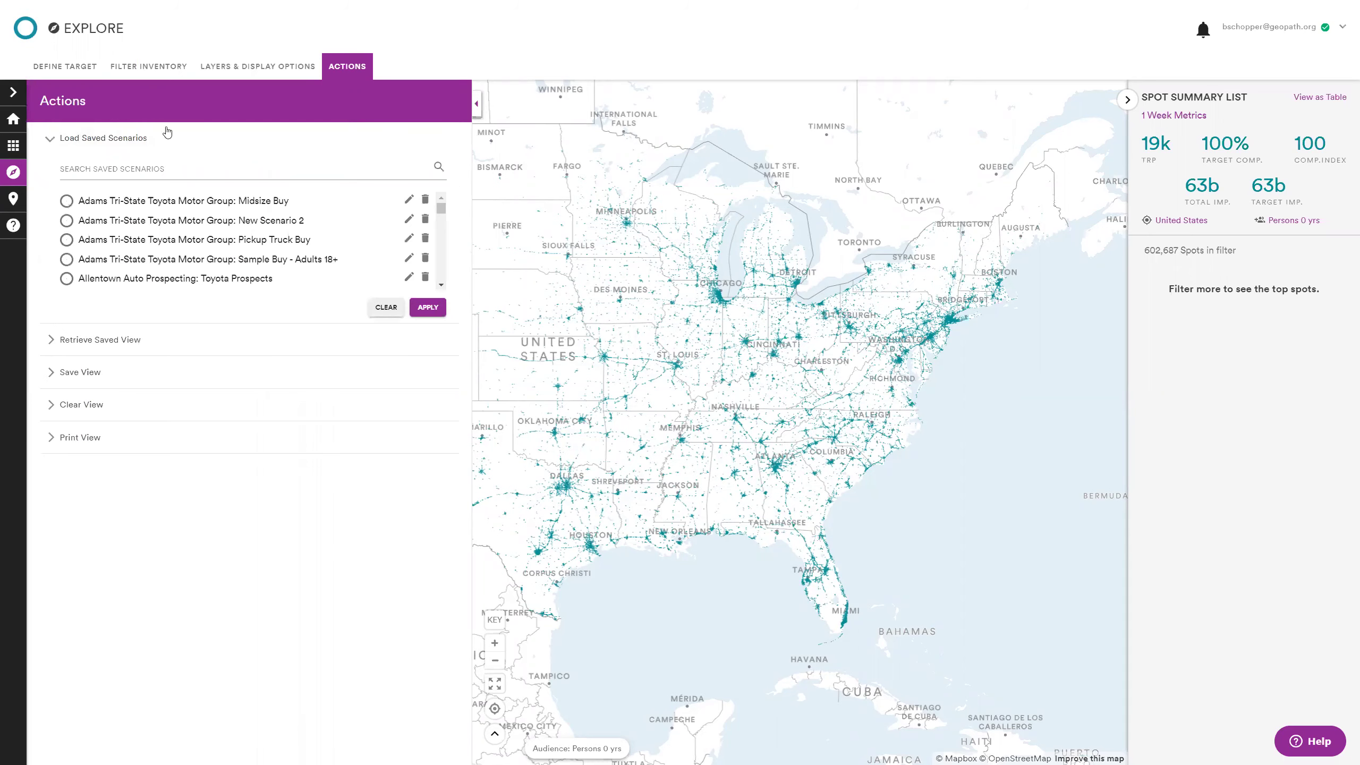
pyautogui.click(361, 65)
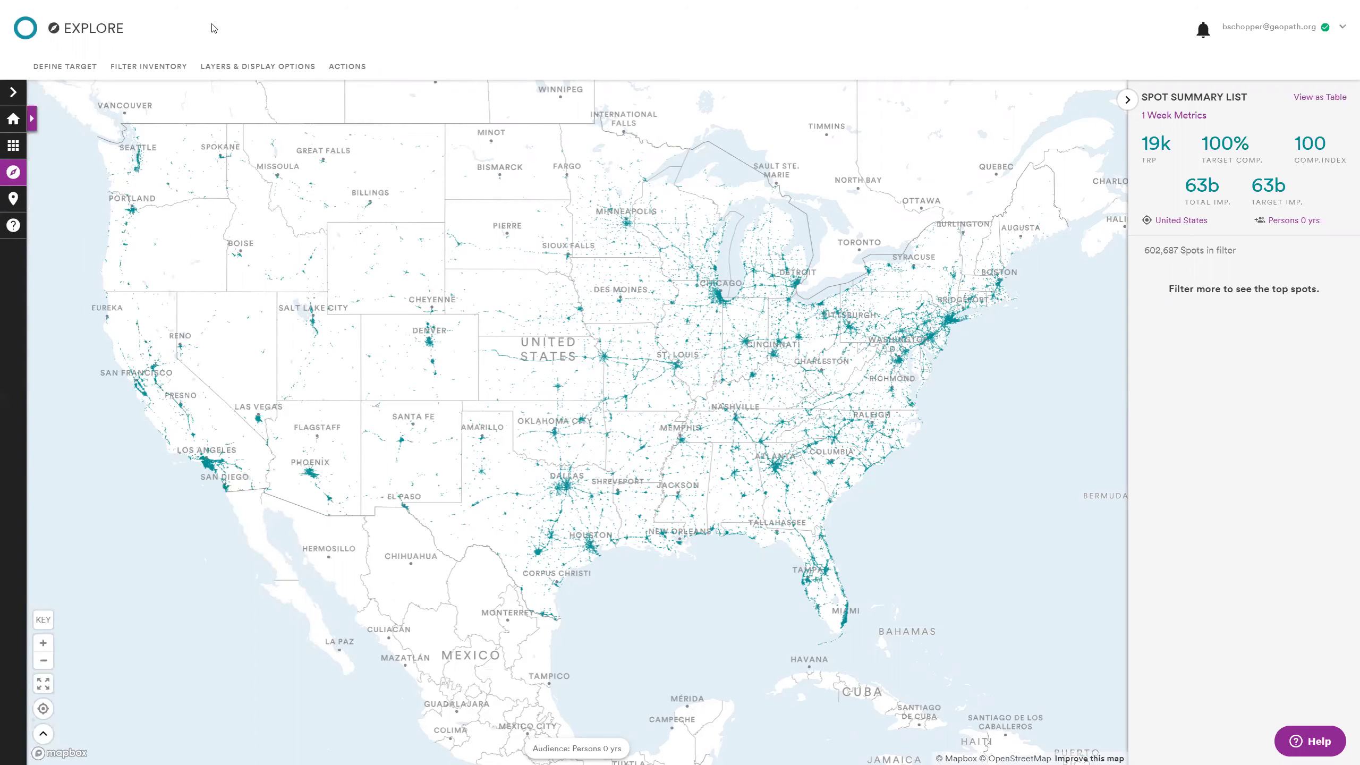
# Apply the New York, NY DMA as the target market and collapse the market selection
pyautogui.click(70, 66)
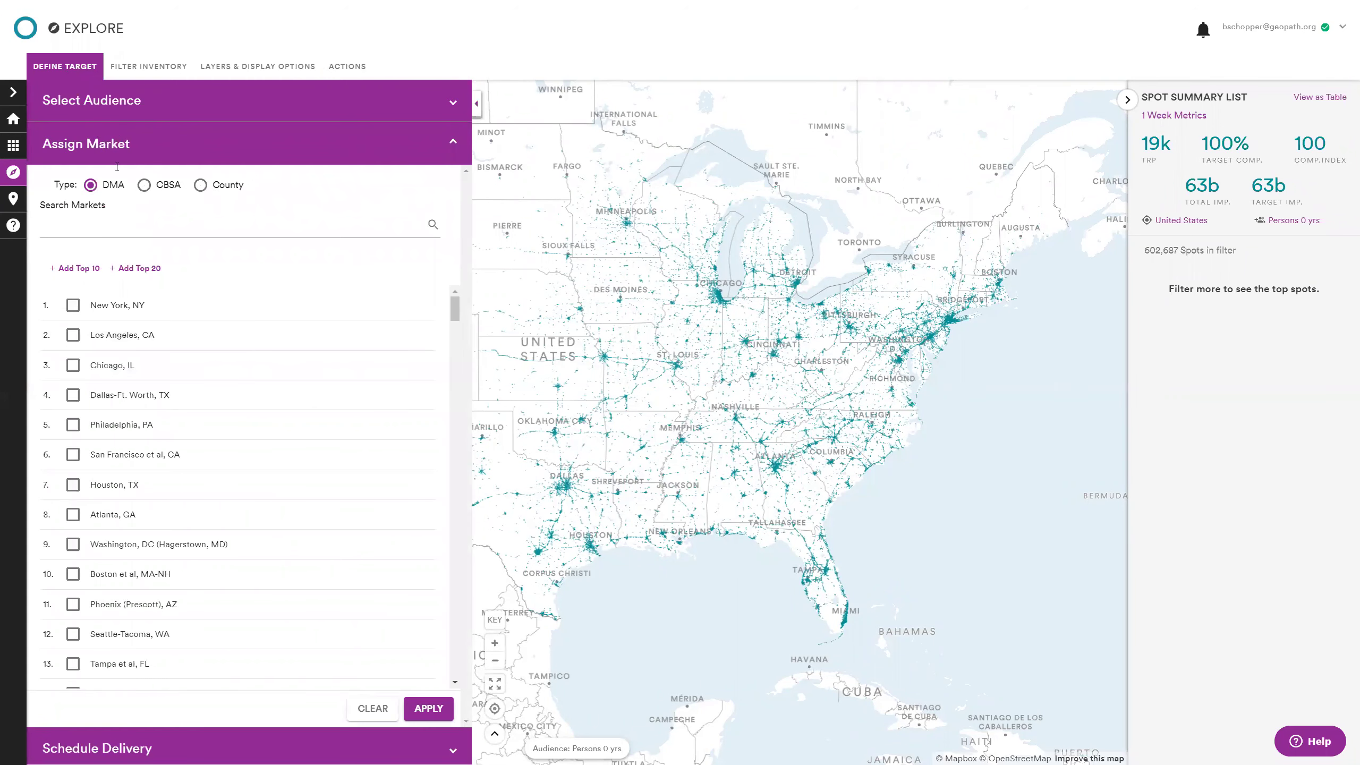
pyautogui.click(99, 307)
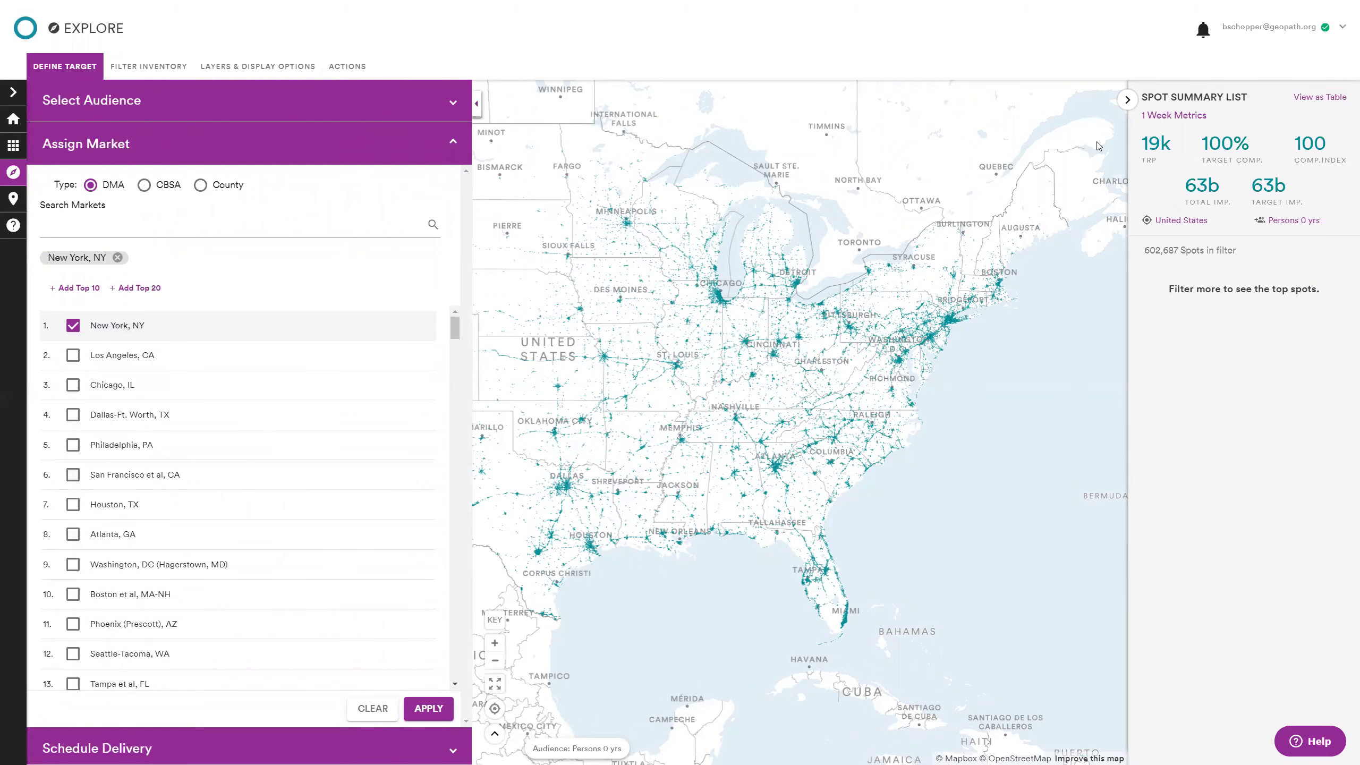
pyautogui.click(443, 716)
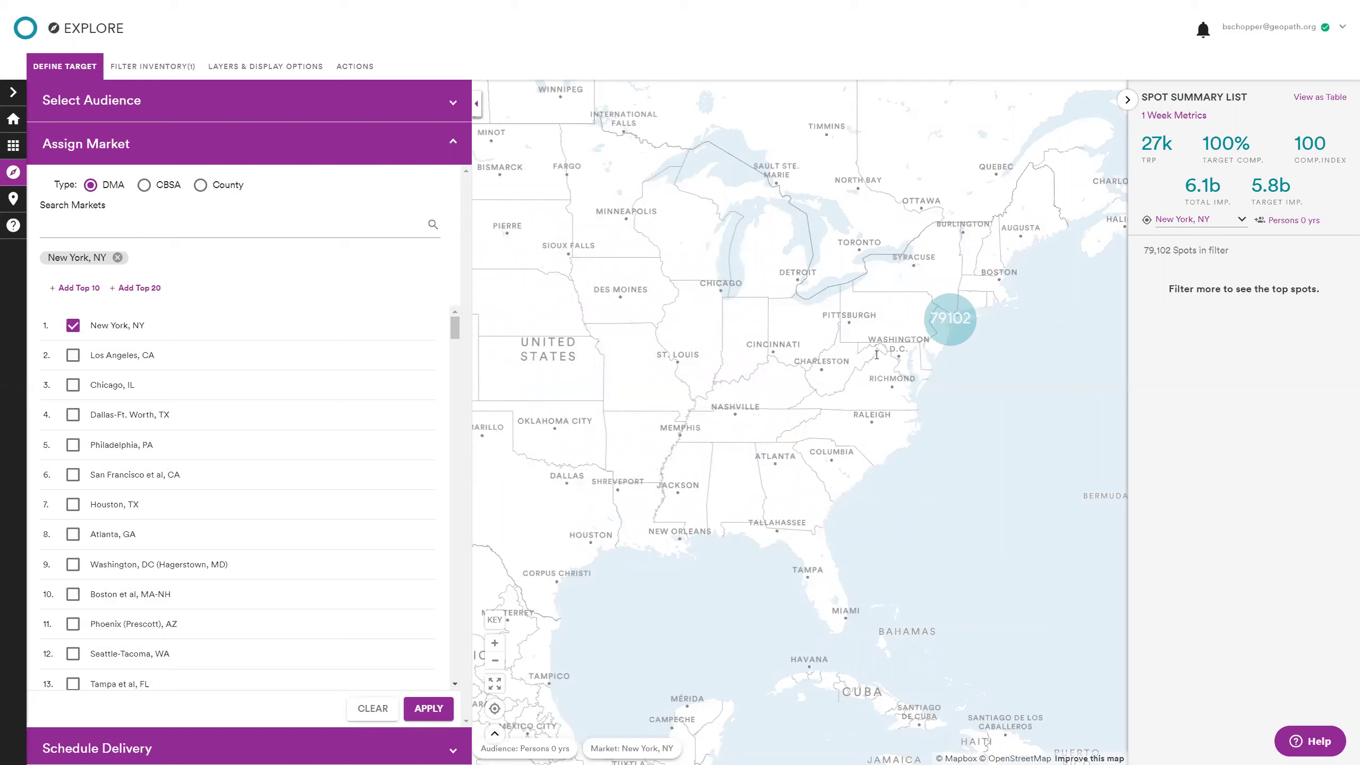
pyautogui.click(146, 152)
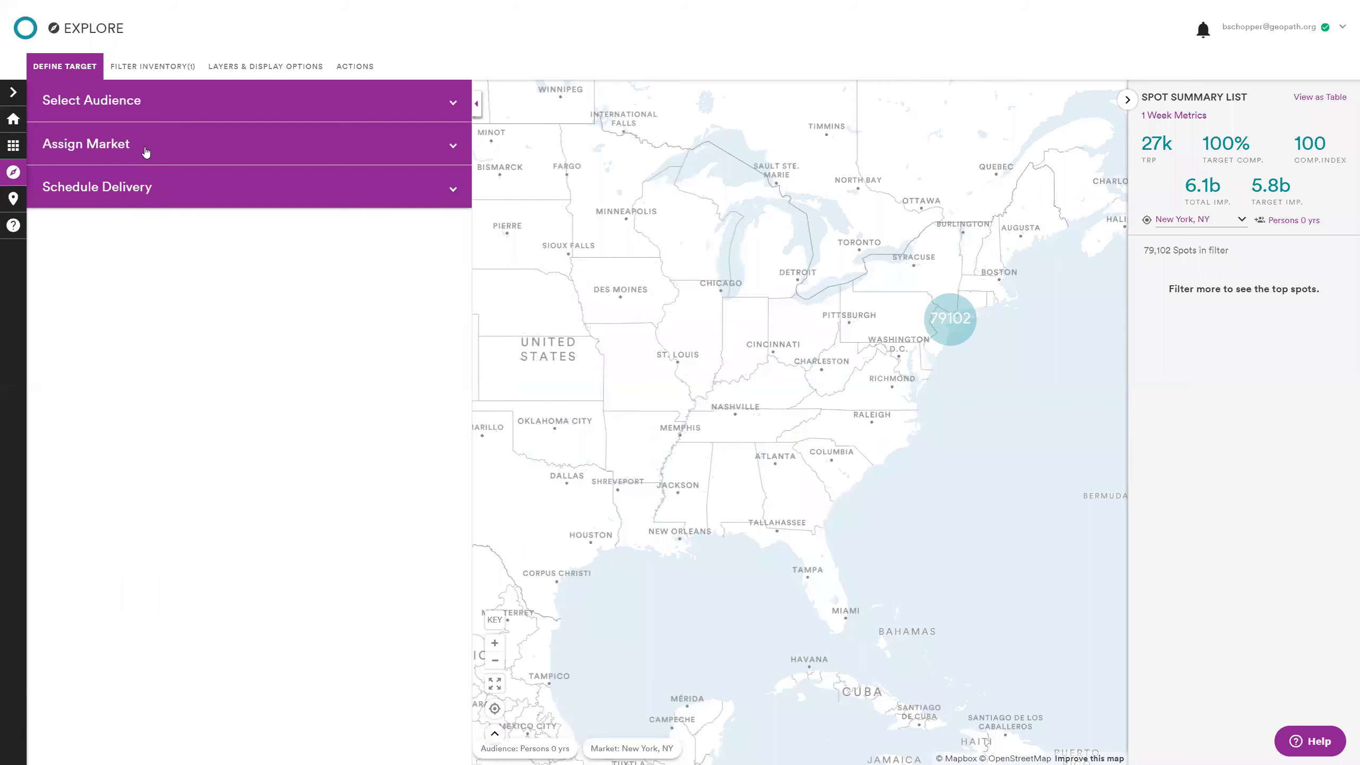
# Search the PRIZM Premier segments for "young" and apply 04 Young Digerati as the target audience
pyautogui.click(255, 101)
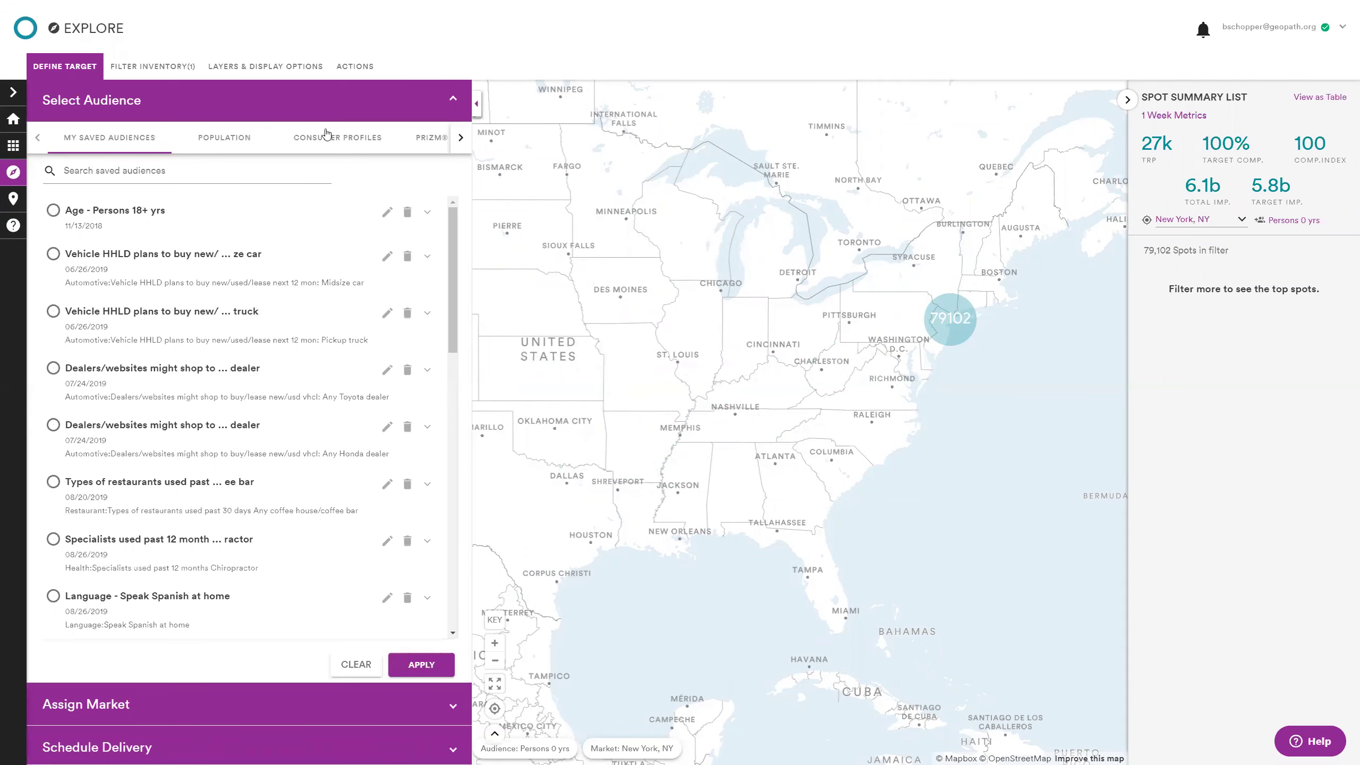
pyautogui.click(431, 140)
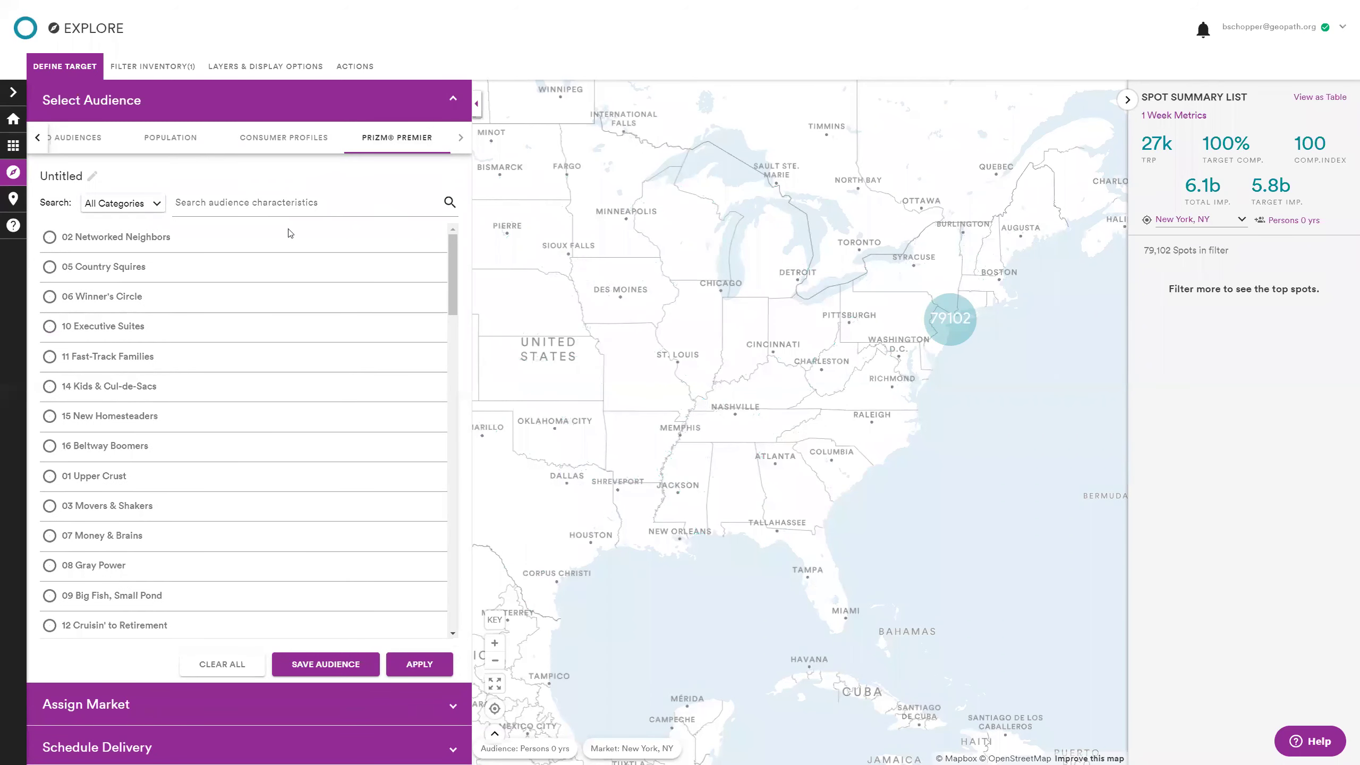
pyautogui.click(286, 203)
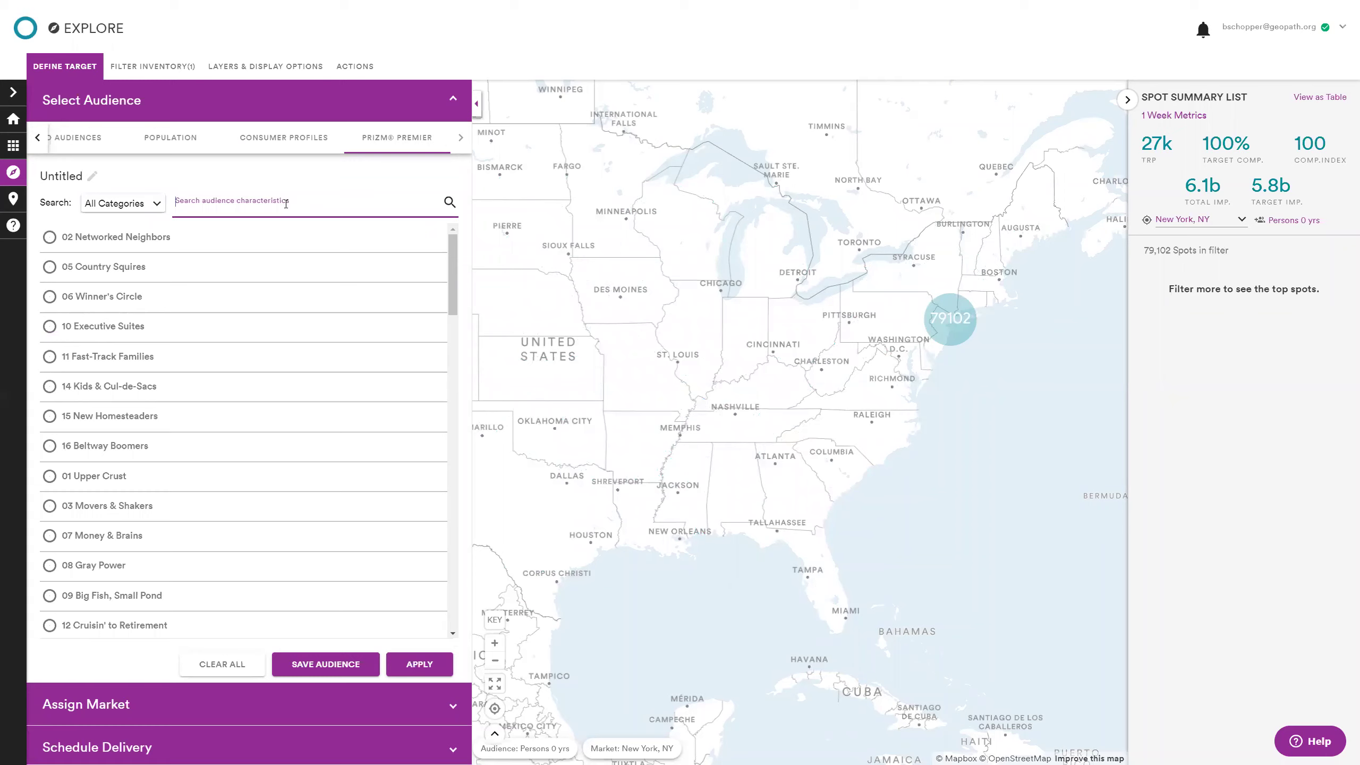
pyautogui.write('young')
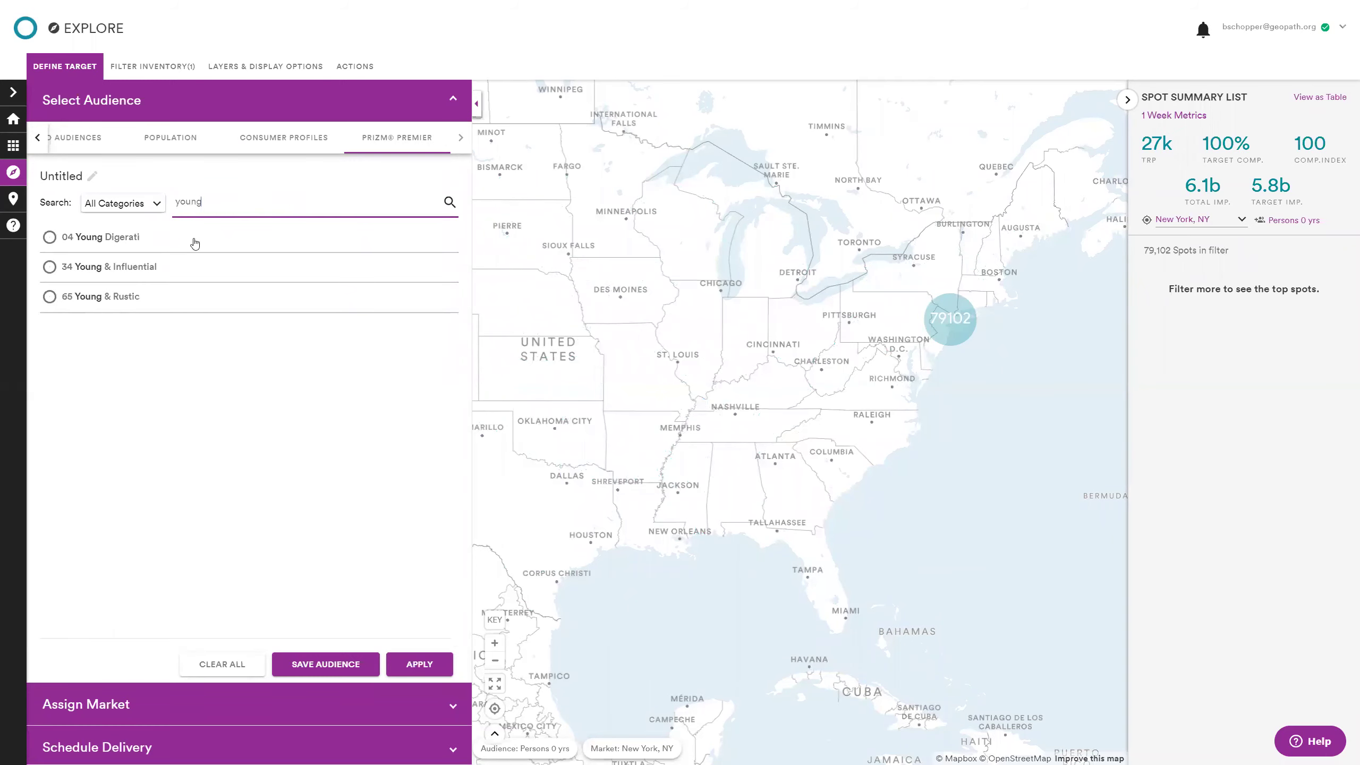
pyautogui.click(126, 244)
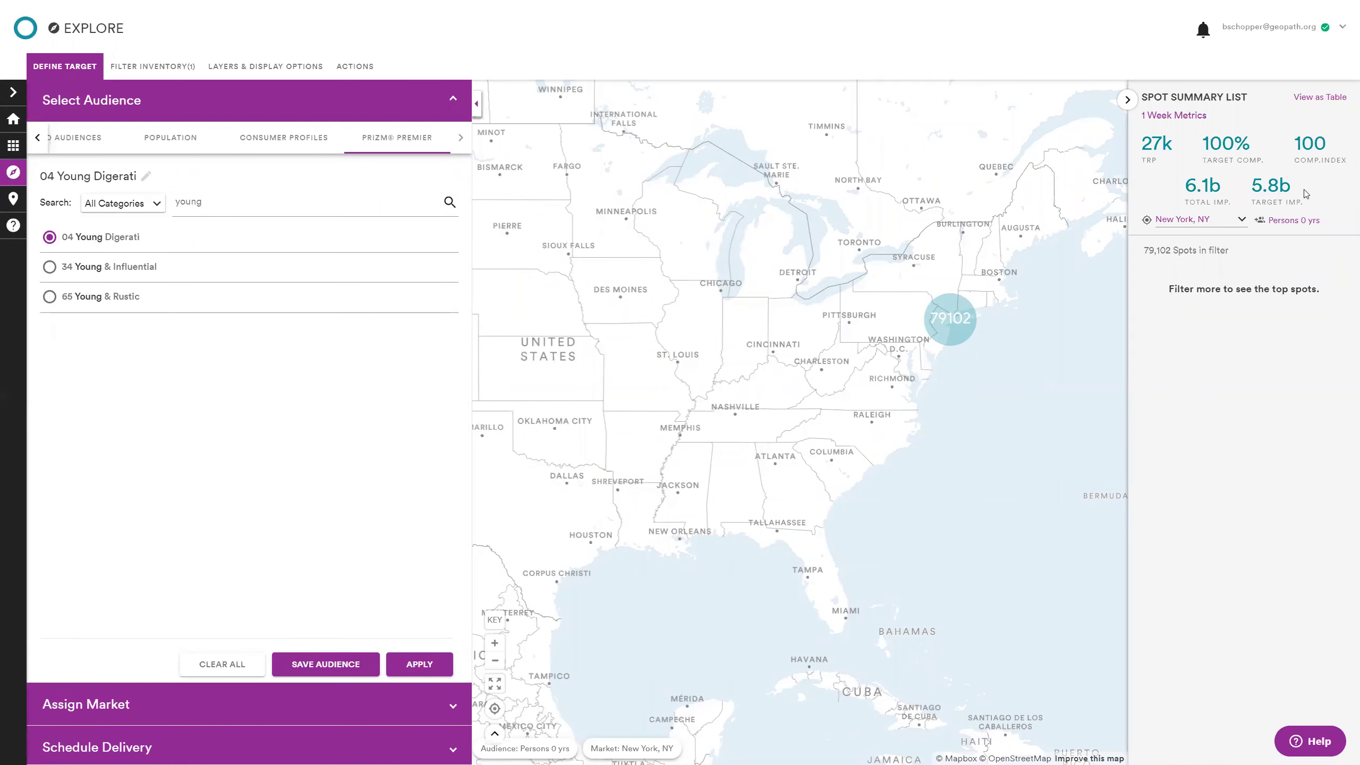
pyautogui.click(423, 664)
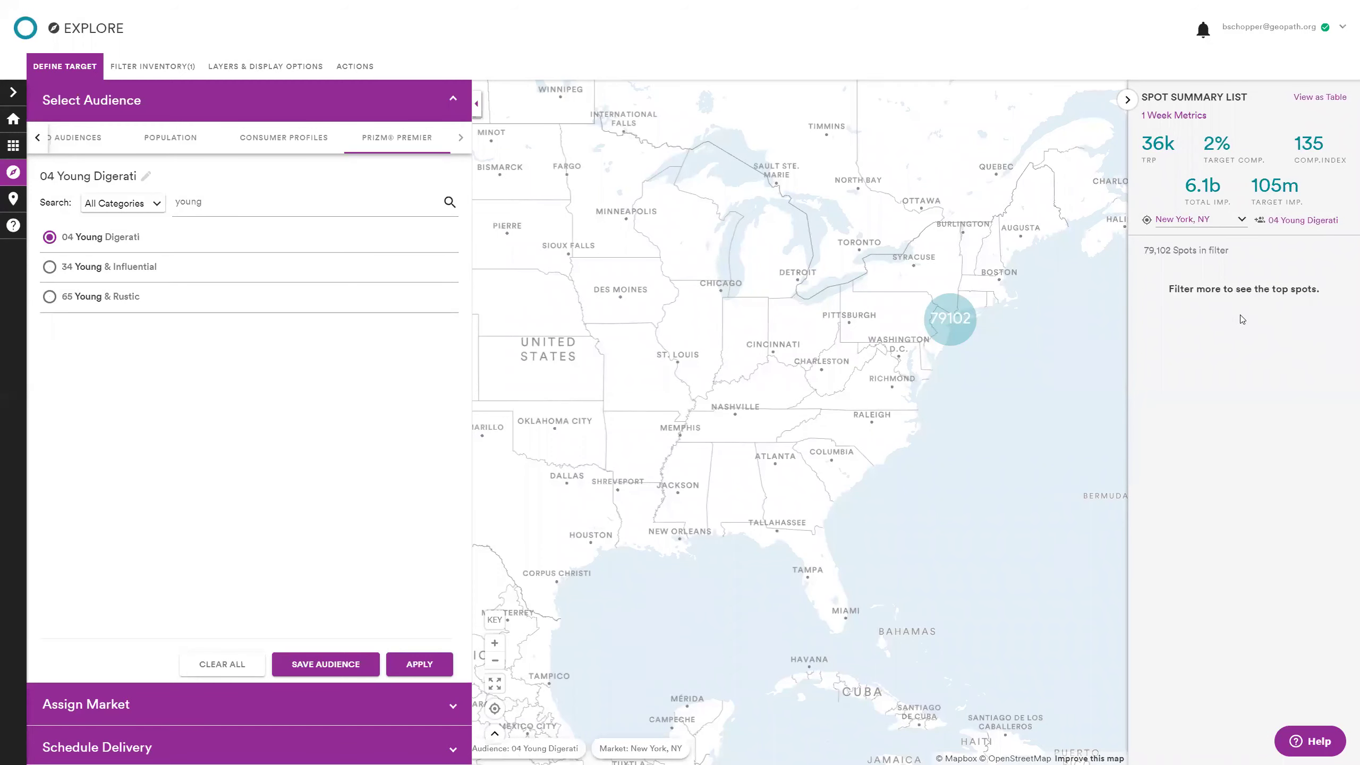
pyautogui.click(100, 104)
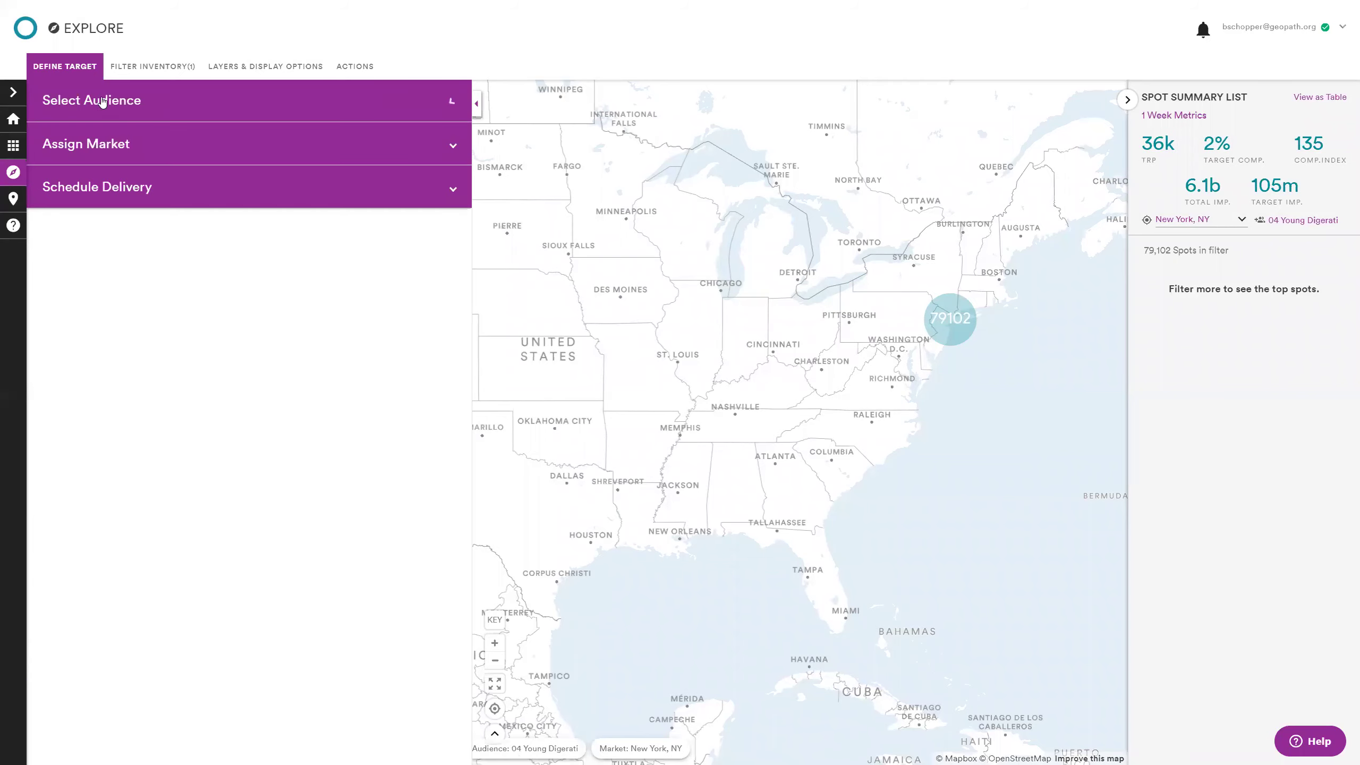
# Check the delivery schedule and filter the inventory to Bulletins under the Freestanding, Non Digital Bulletin media type
pyautogui.click(153, 200)
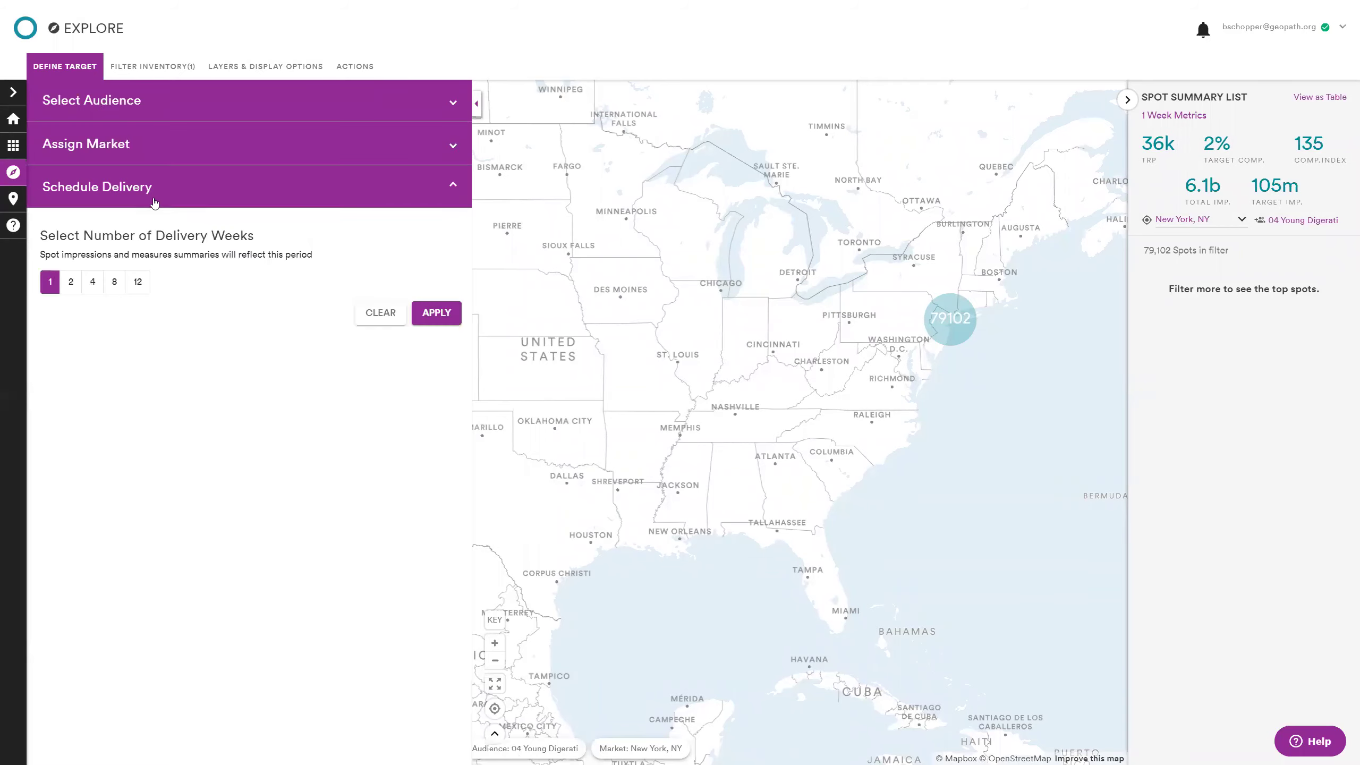
pyautogui.click(173, 68)
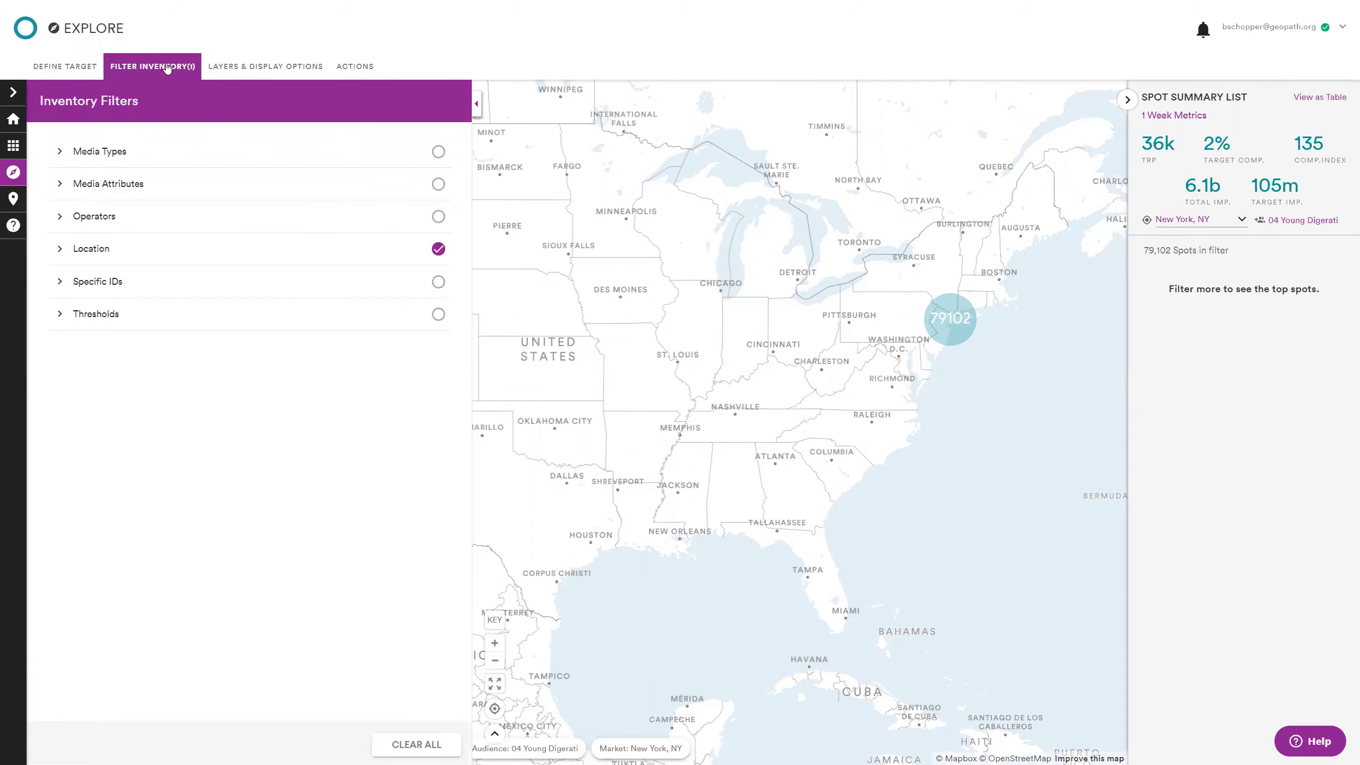
pyautogui.click(170, 162)
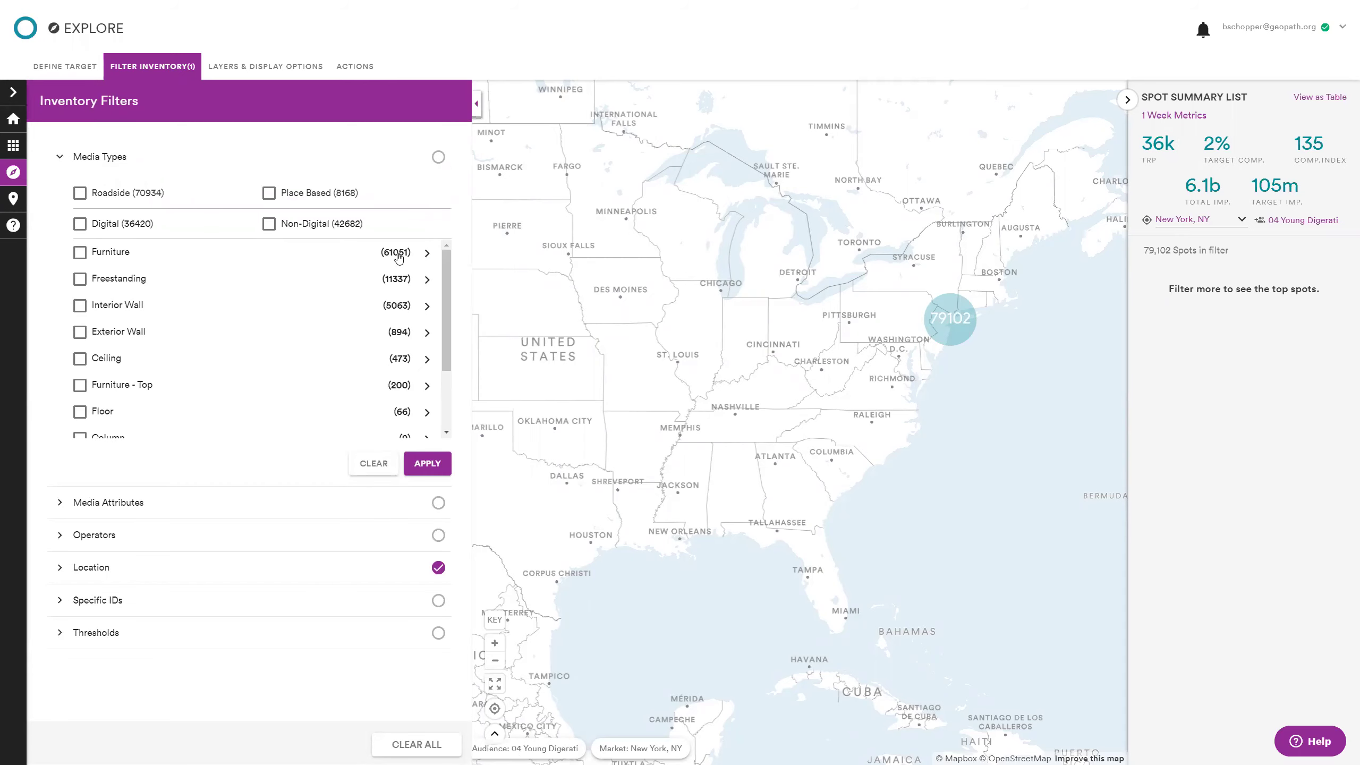
pyautogui.click(427, 279)
pyautogui.click(143, 358)
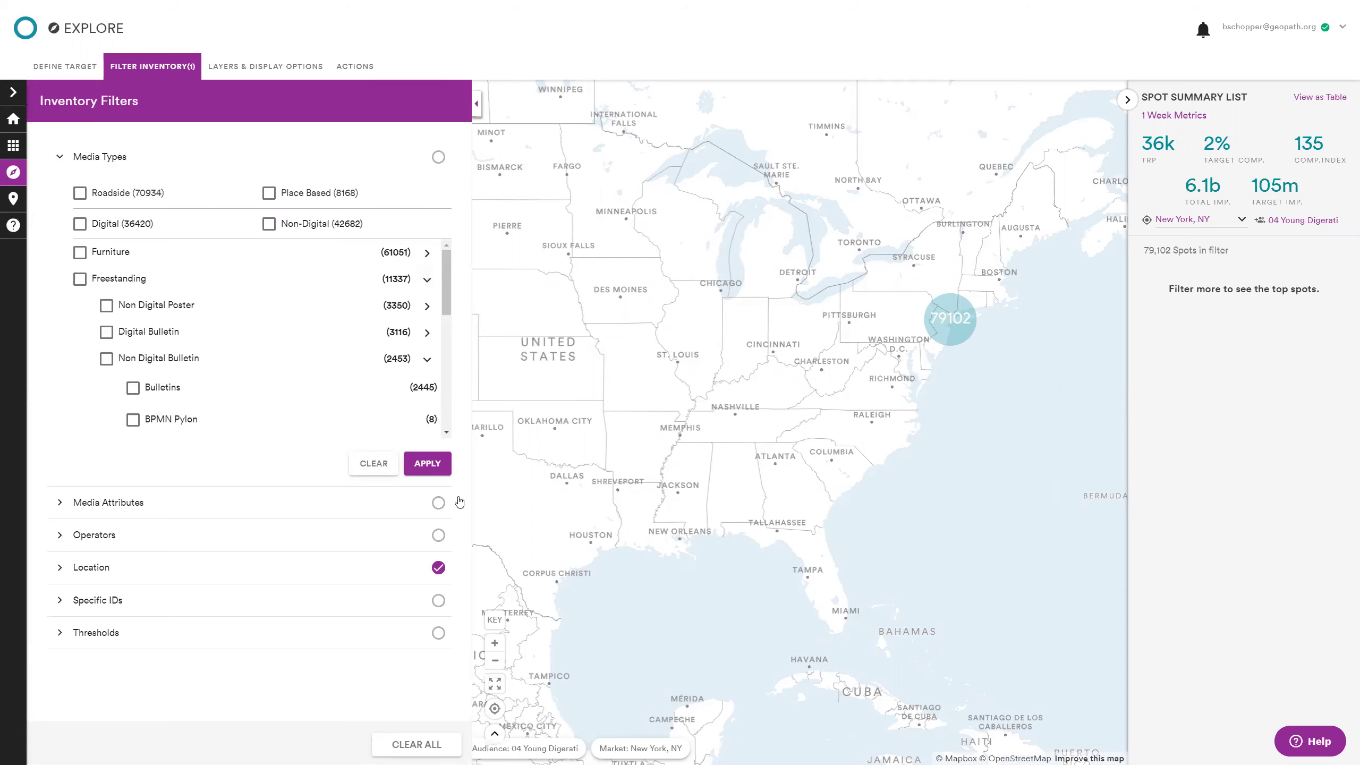
pyautogui.click(426, 473)
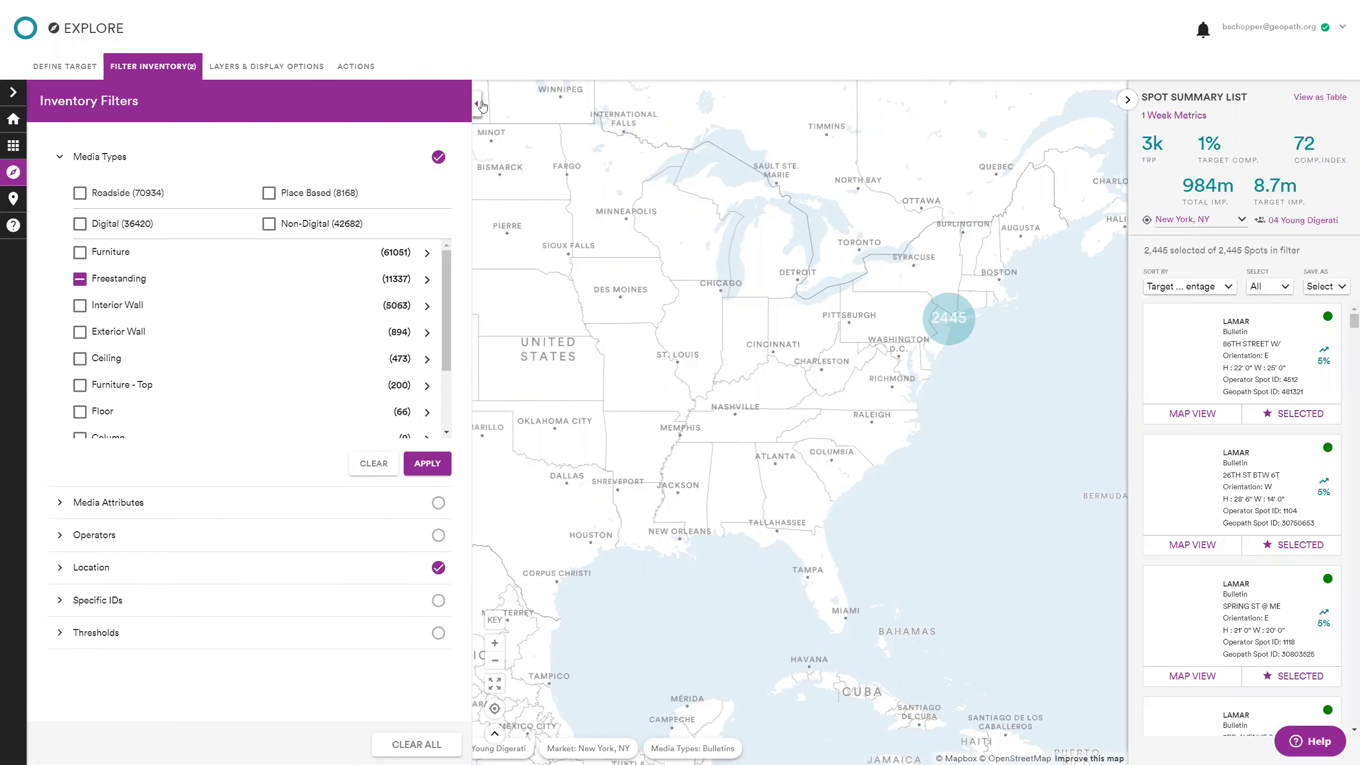
# Hide the filter panel and zoom the map in on the New York spot cluster
pyautogui.click(476, 107)
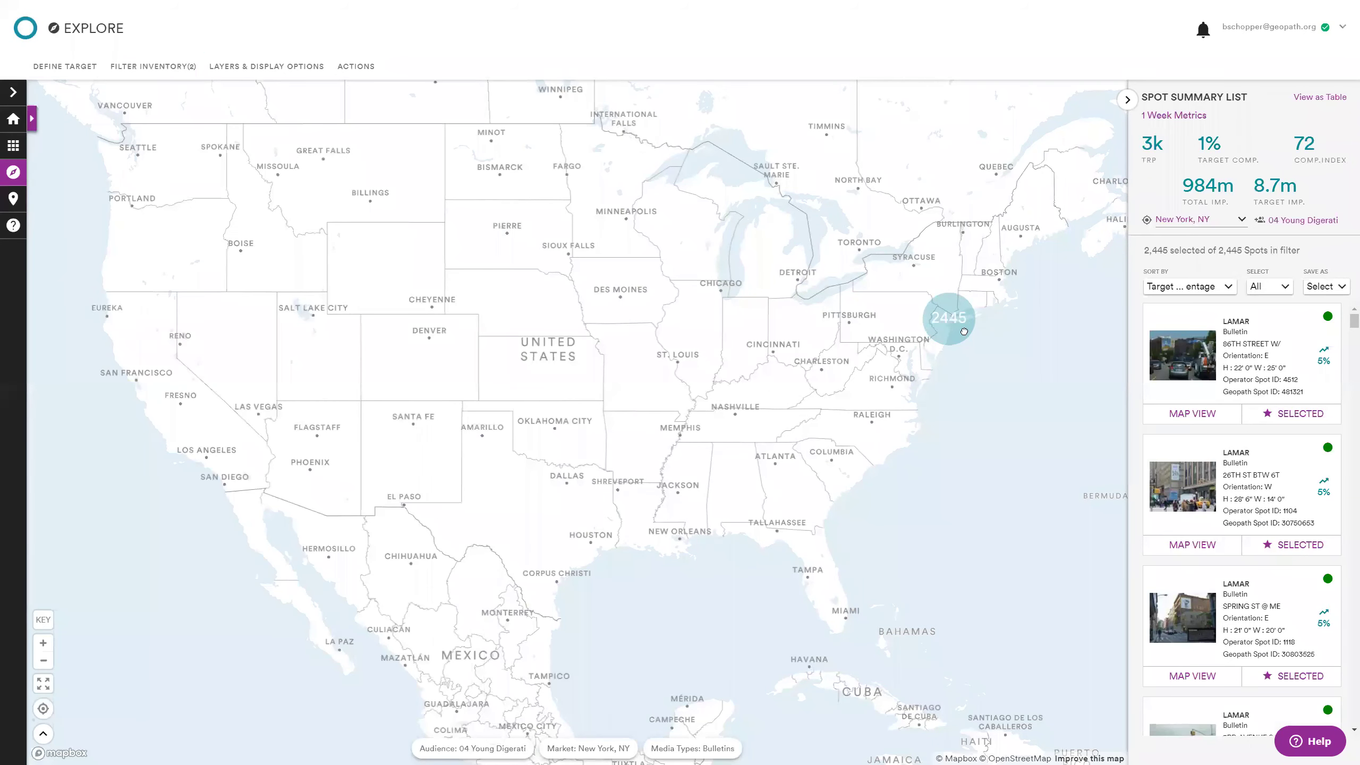
pyautogui.click(944, 317)
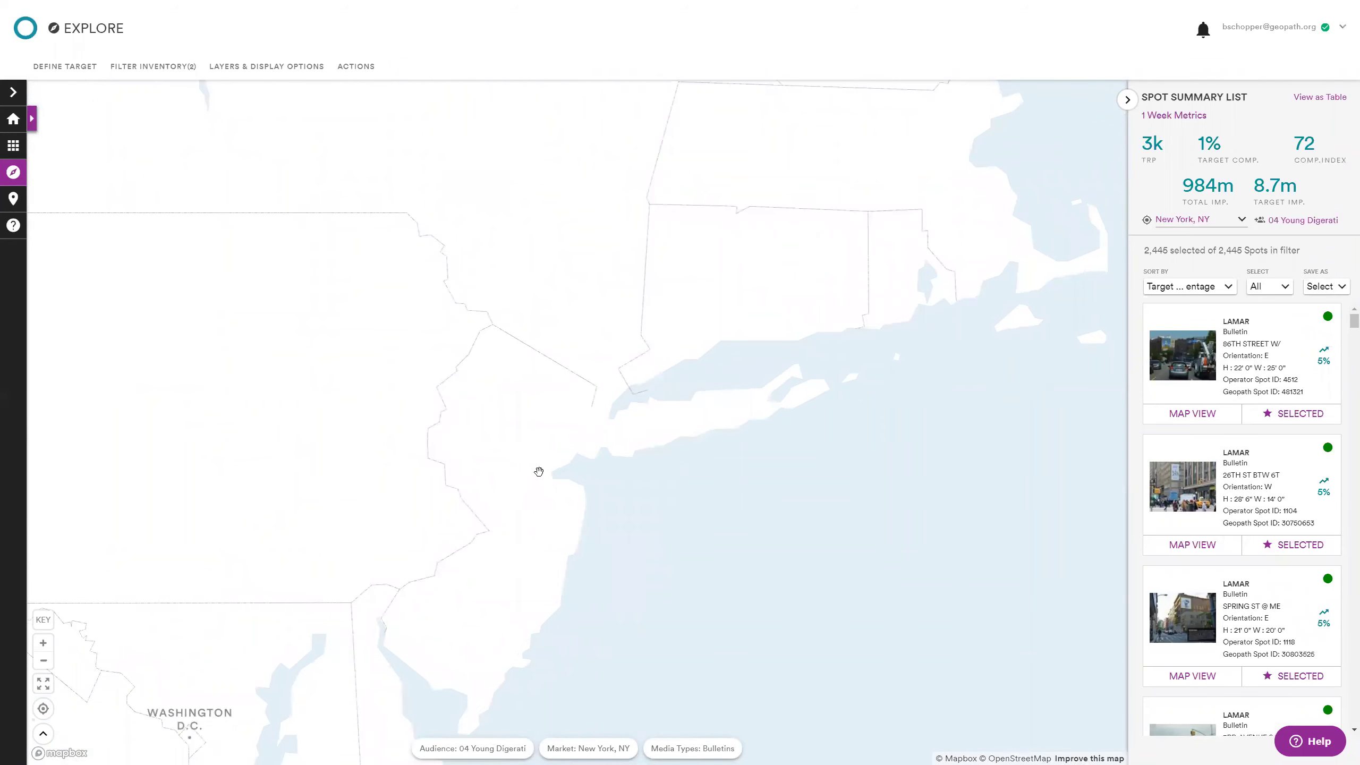
# Check the sort criteria available for the spot list, keeping Target Composition Percentage
pyautogui.scroll(3, 599, 425)
pyautogui.scroll(2, 806, 377)
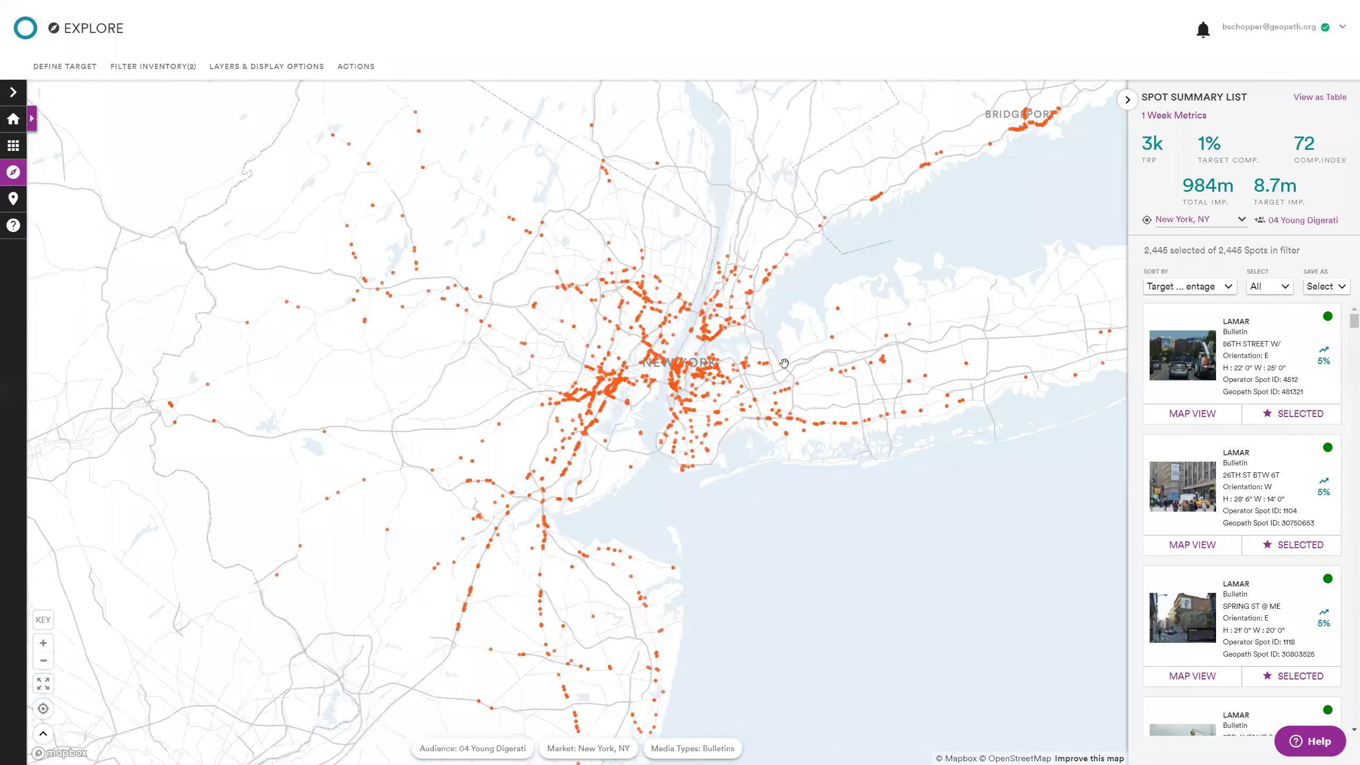
pyautogui.scroll(2, 851, 298)
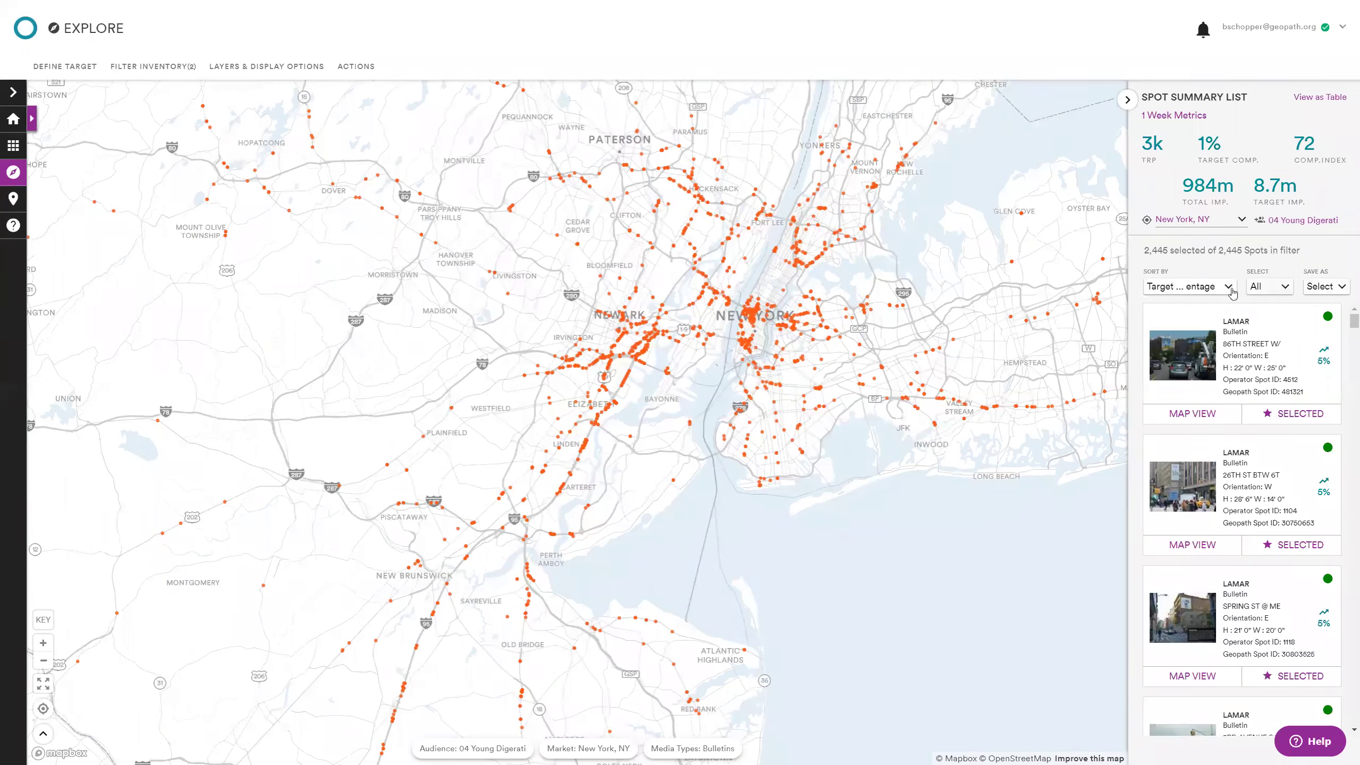
pyautogui.click(1167, 287)
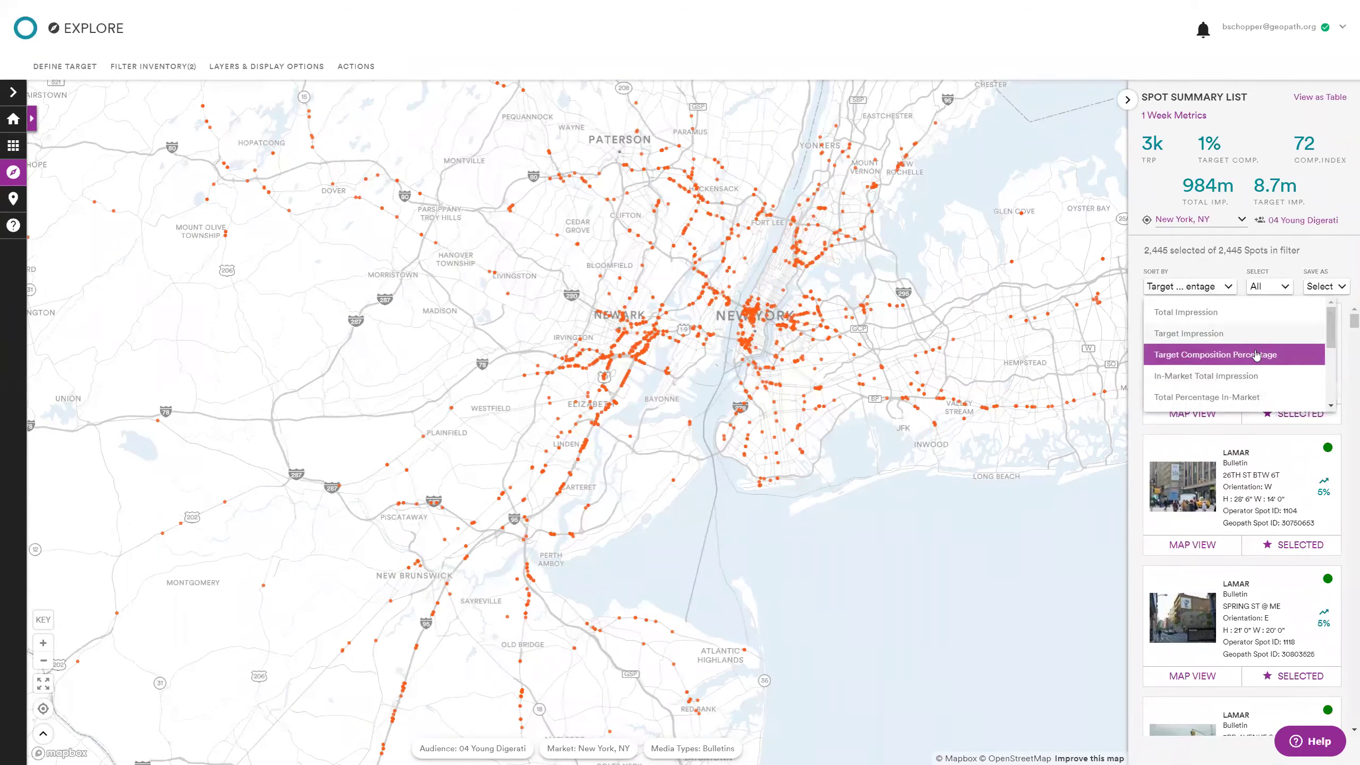
pyautogui.moveTo(1333, 338)
pyautogui.mouseDown()
pyautogui.moveTo(1327, 390)
pyautogui.moveTo(1332, 333)
pyautogui.mouseUp()
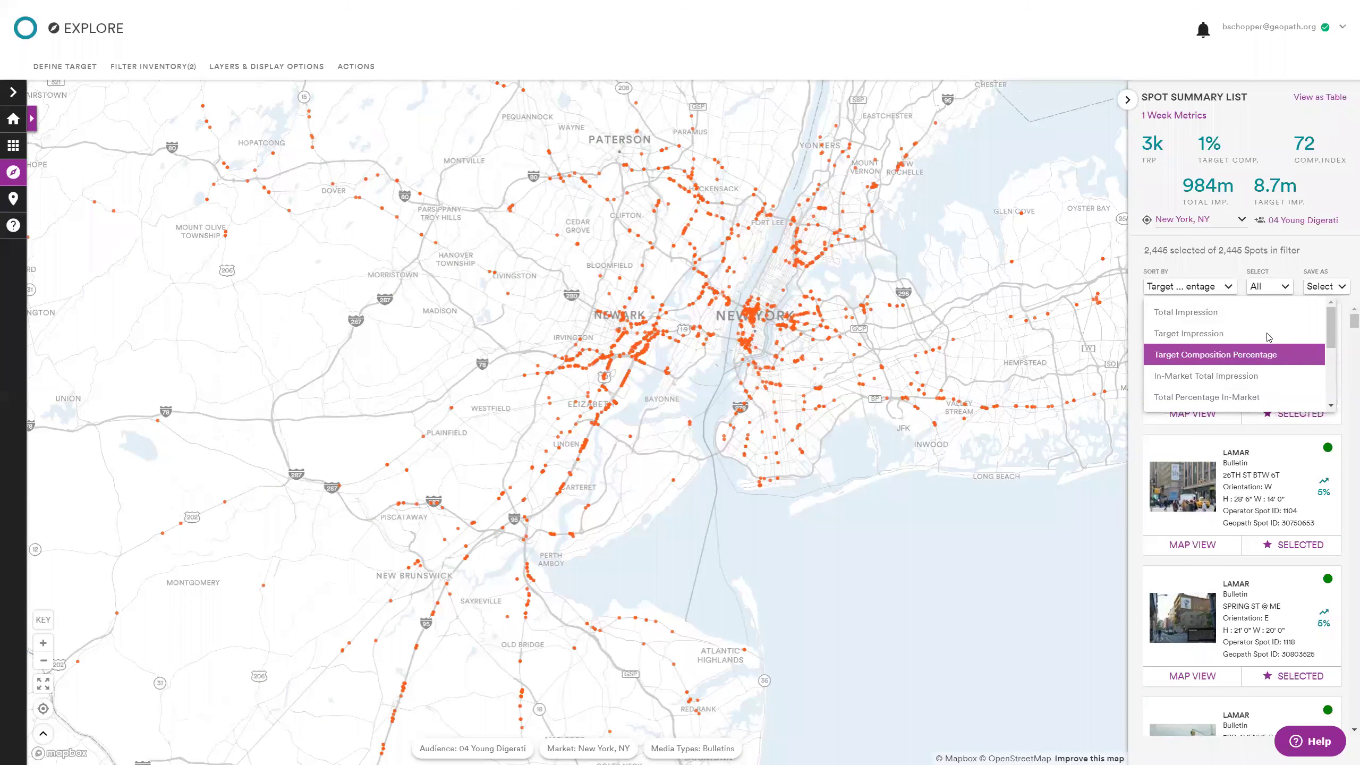
pyautogui.click(1311, 252)
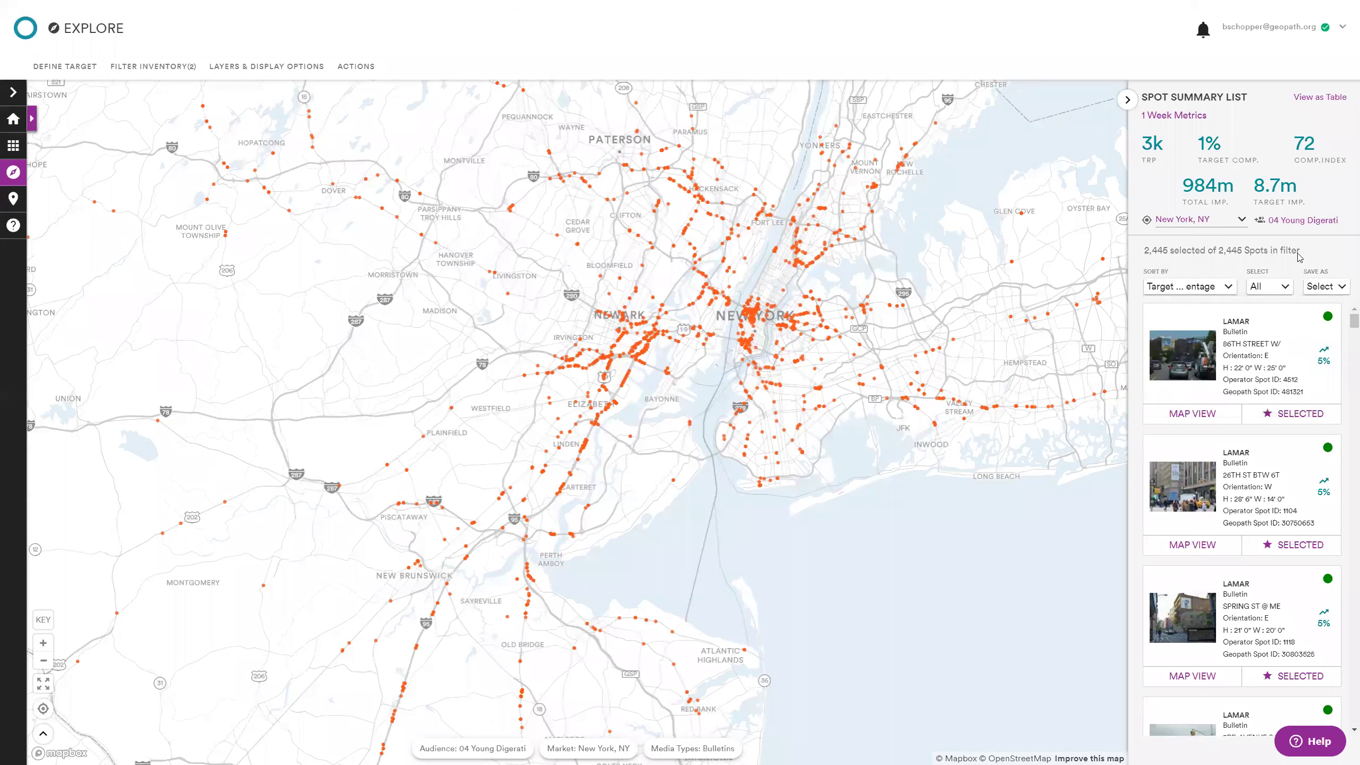
# Limit the spot selection to the Top 100 by target composition percentage and view them around New York
pyautogui.click(1260, 290)
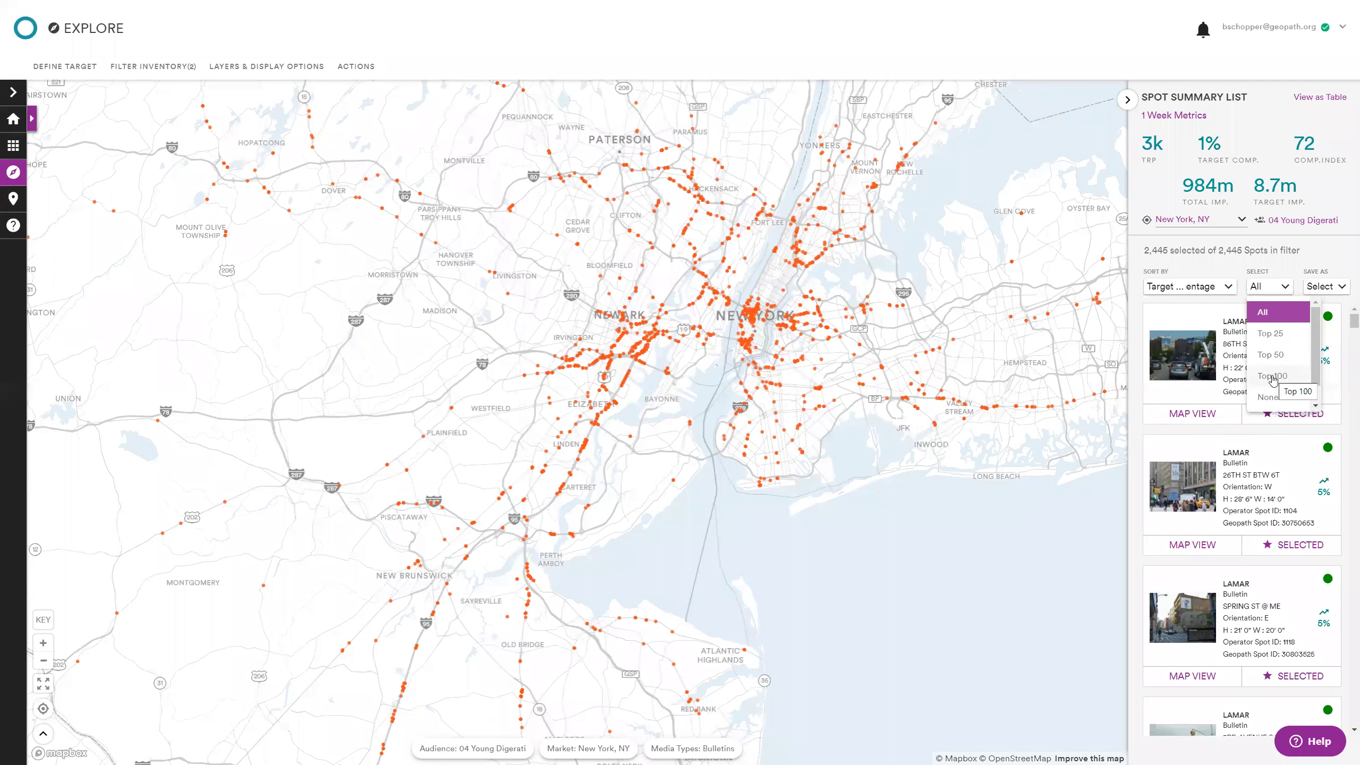
pyautogui.click(1272, 377)
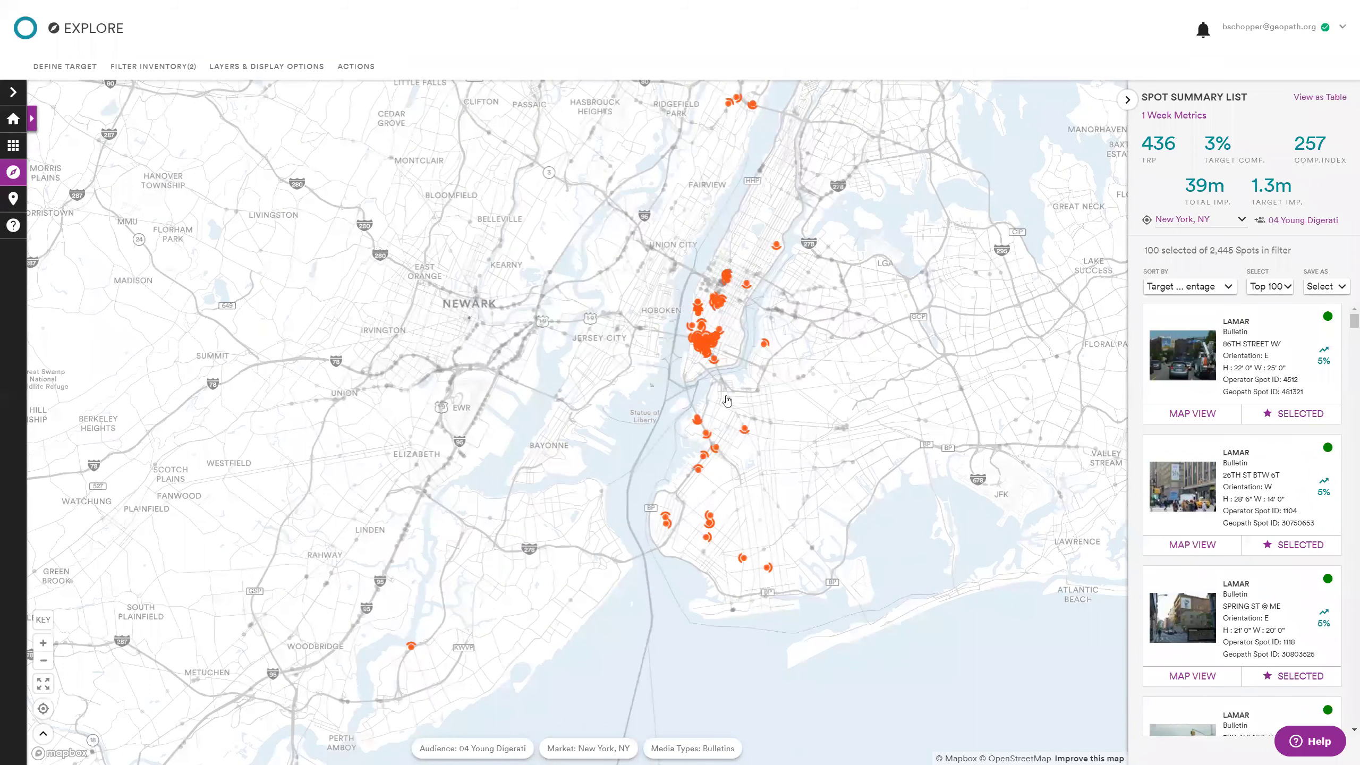
pyautogui.moveTo(795, 460); pyautogui.dragTo(753, 491)
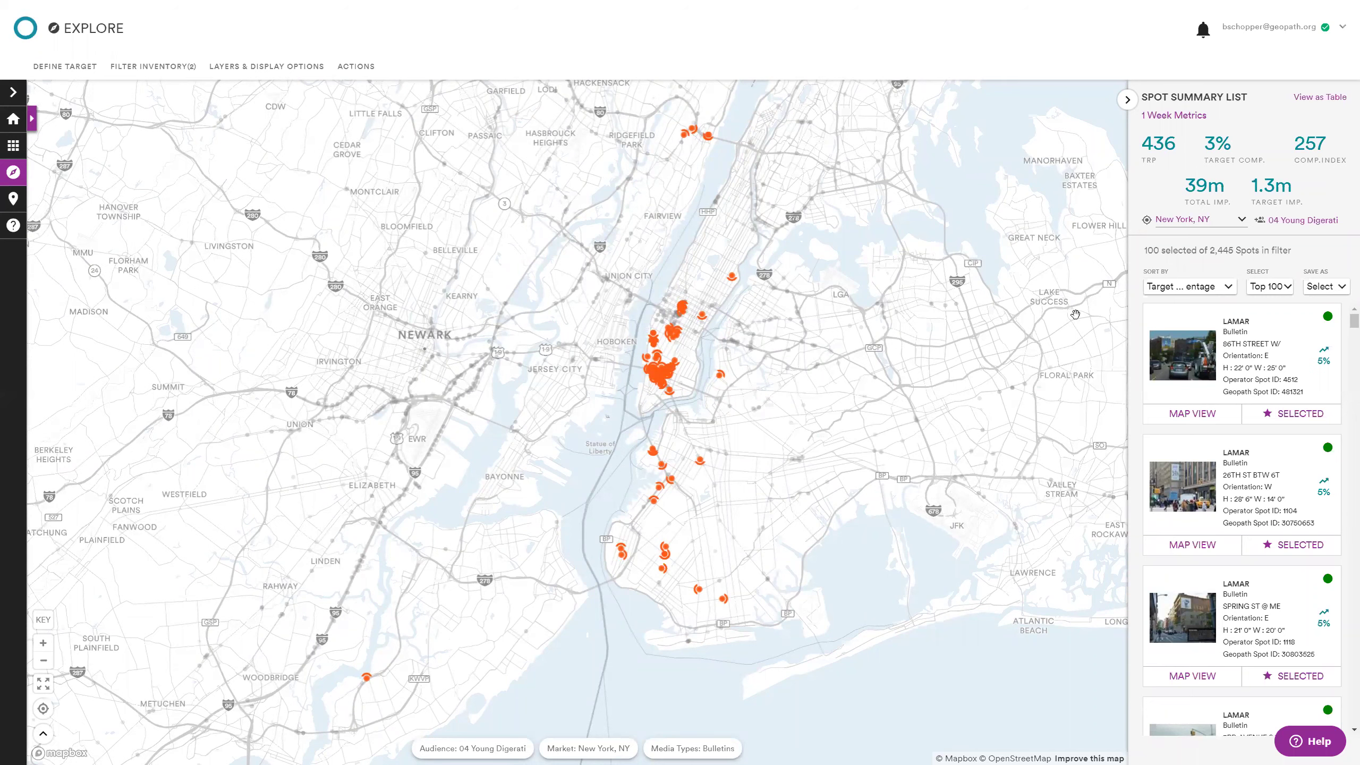
# Save the selected spots as a new inventory set named "Young Digerati NY Bulletins"
pyautogui.click(1324, 290)
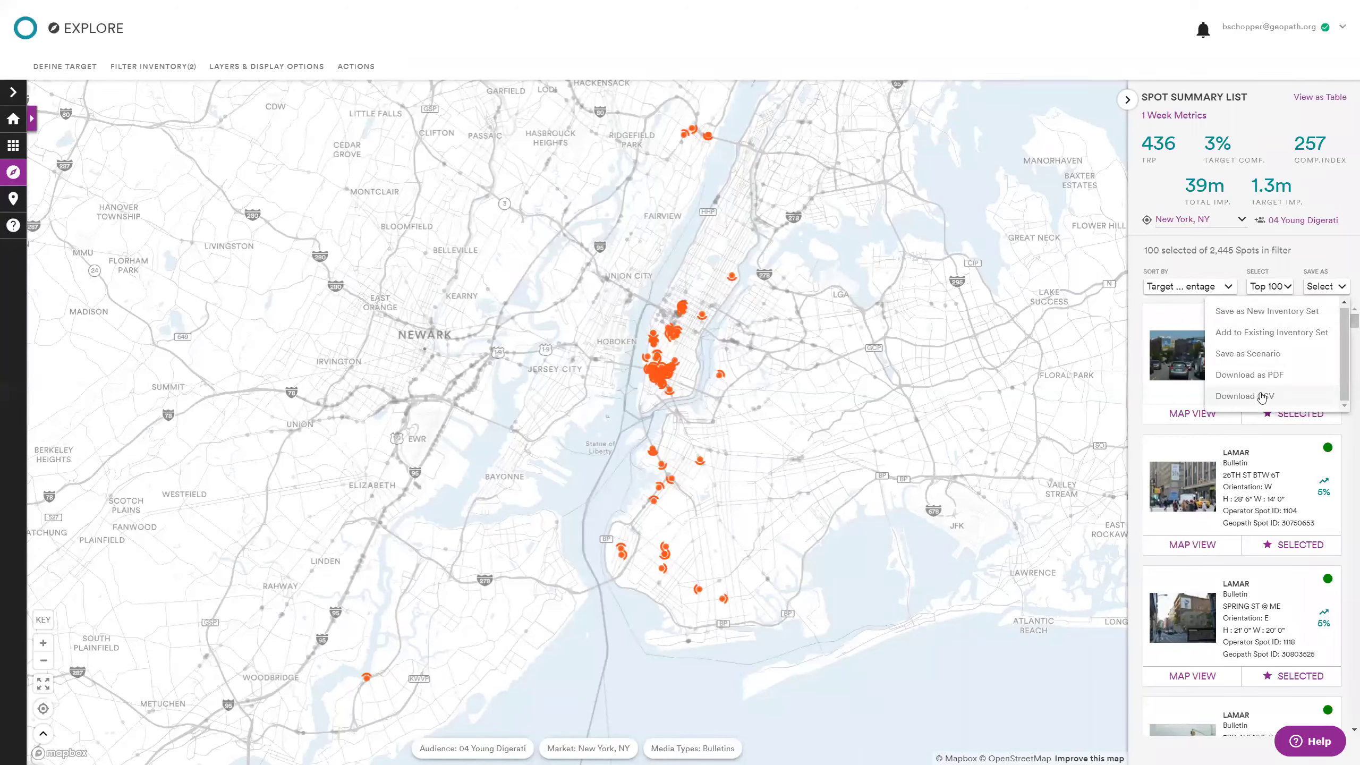
pyautogui.click(1322, 263)
pyautogui.click(1321, 293)
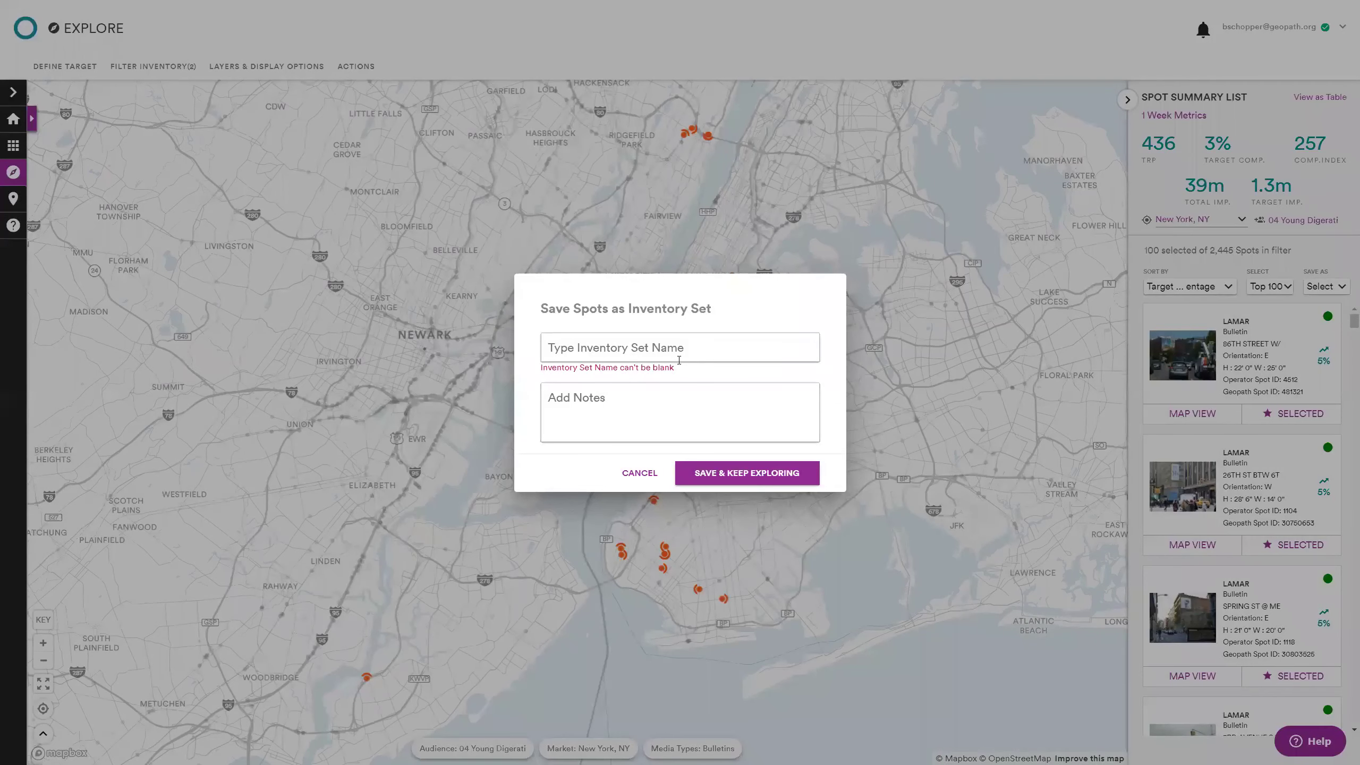
pyautogui.write('Young Digerati NY')
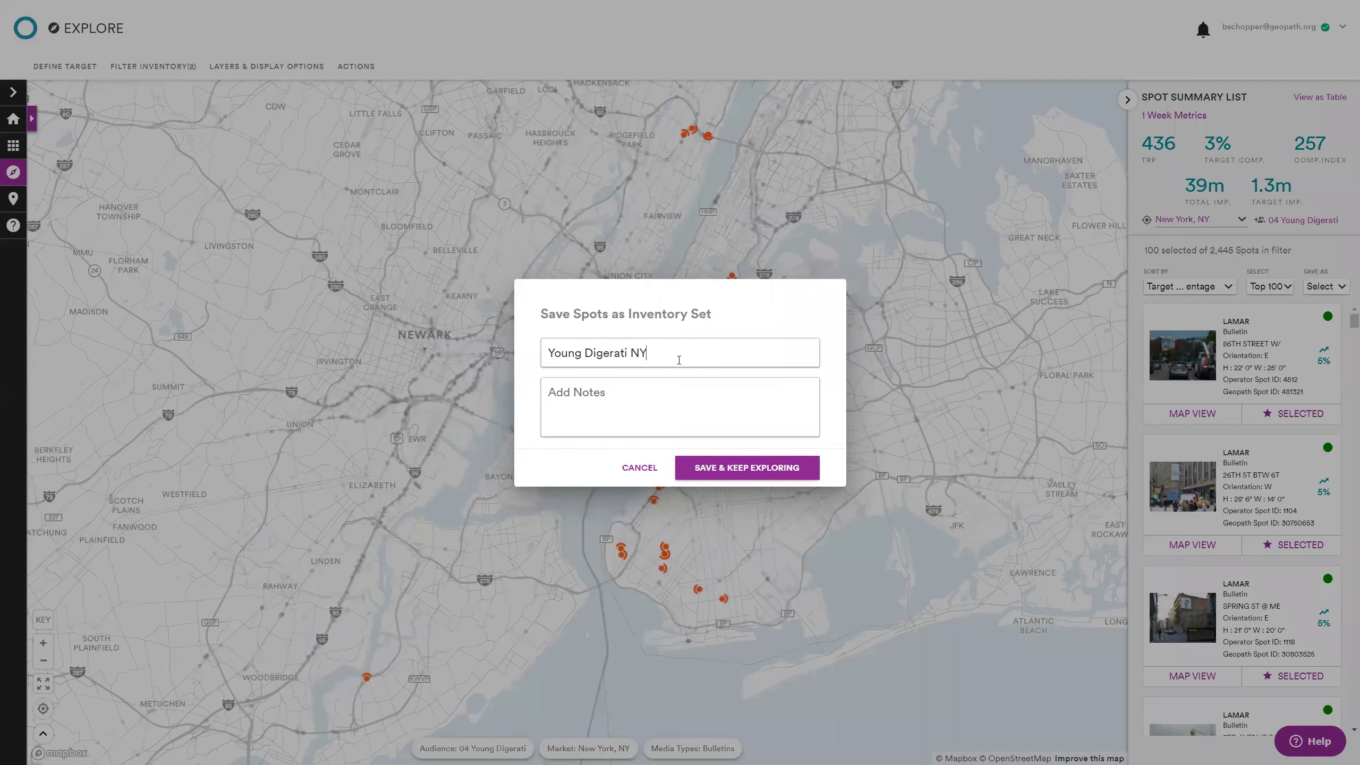
pyautogui.write('Bulletins')
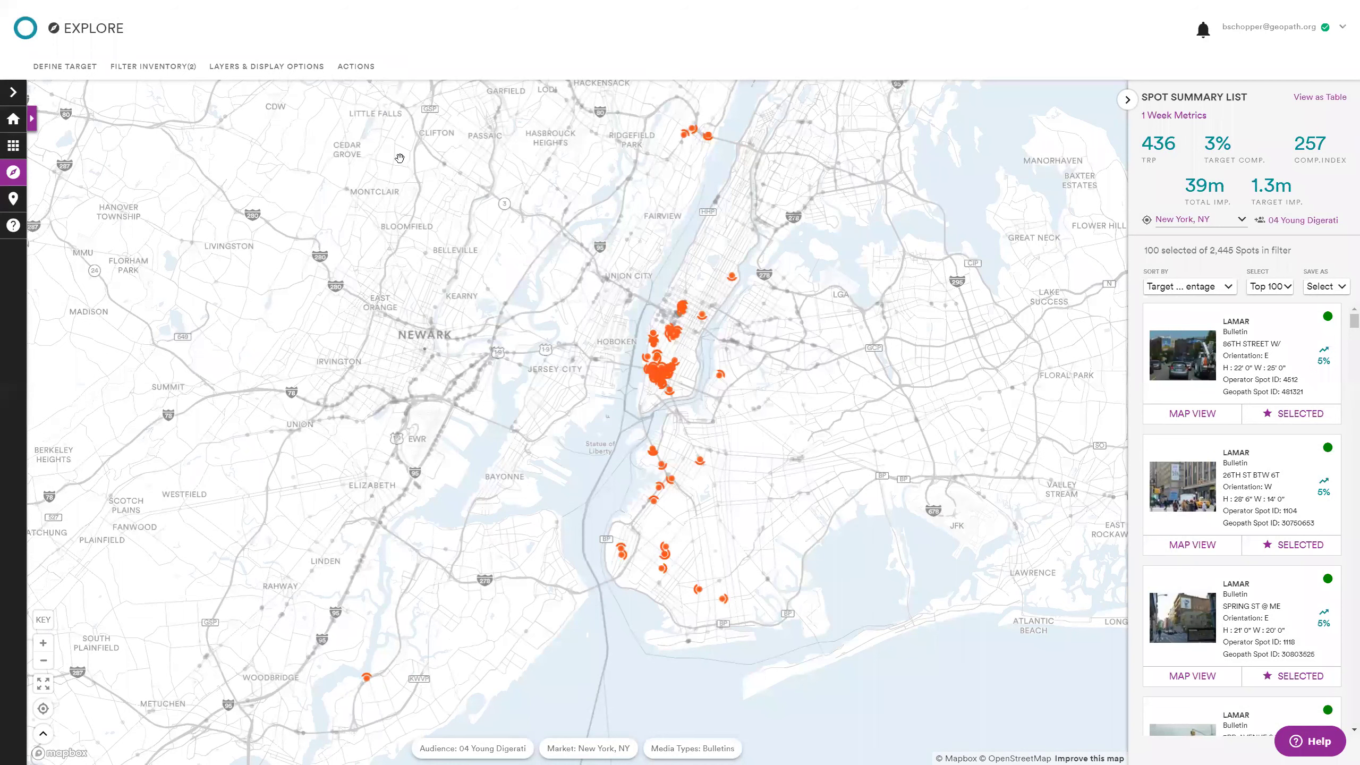
pyautogui.click(1212, 289)
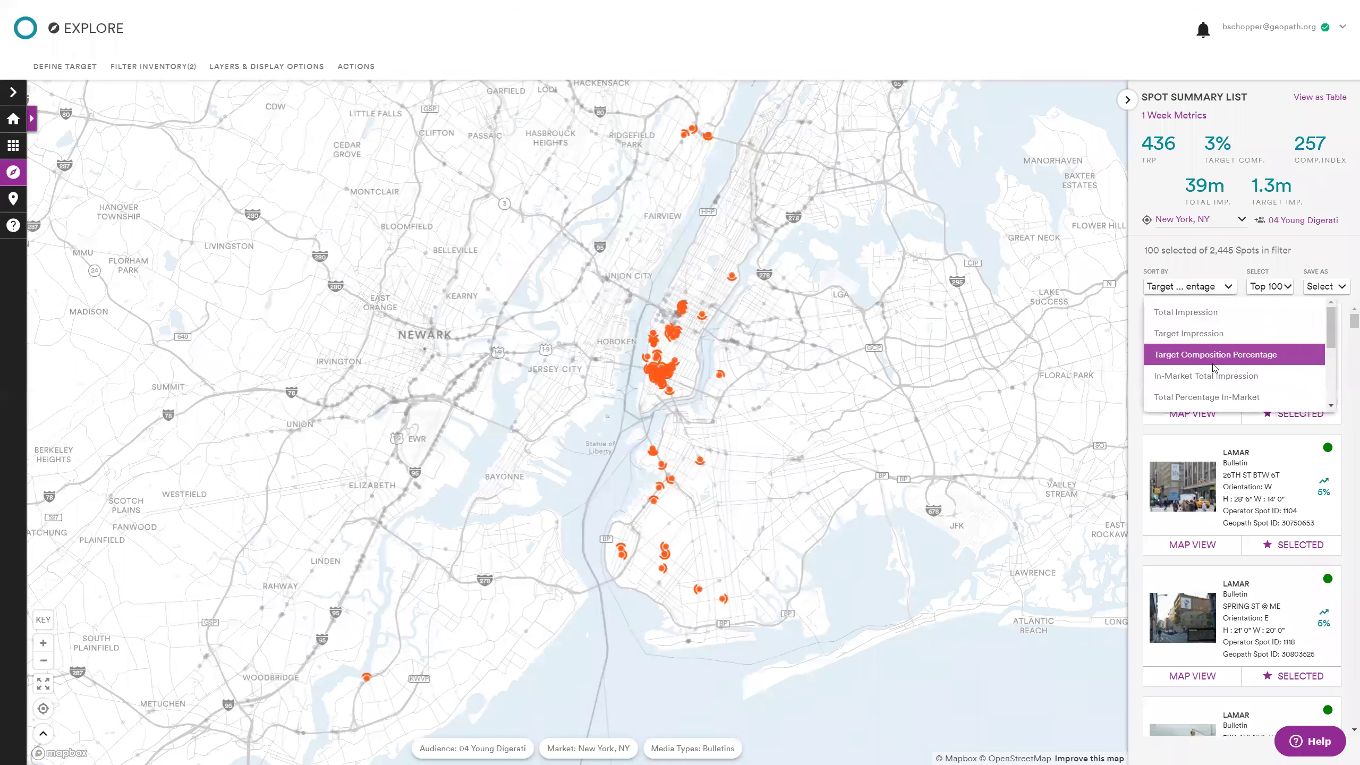
pyautogui.click(1256, 262)
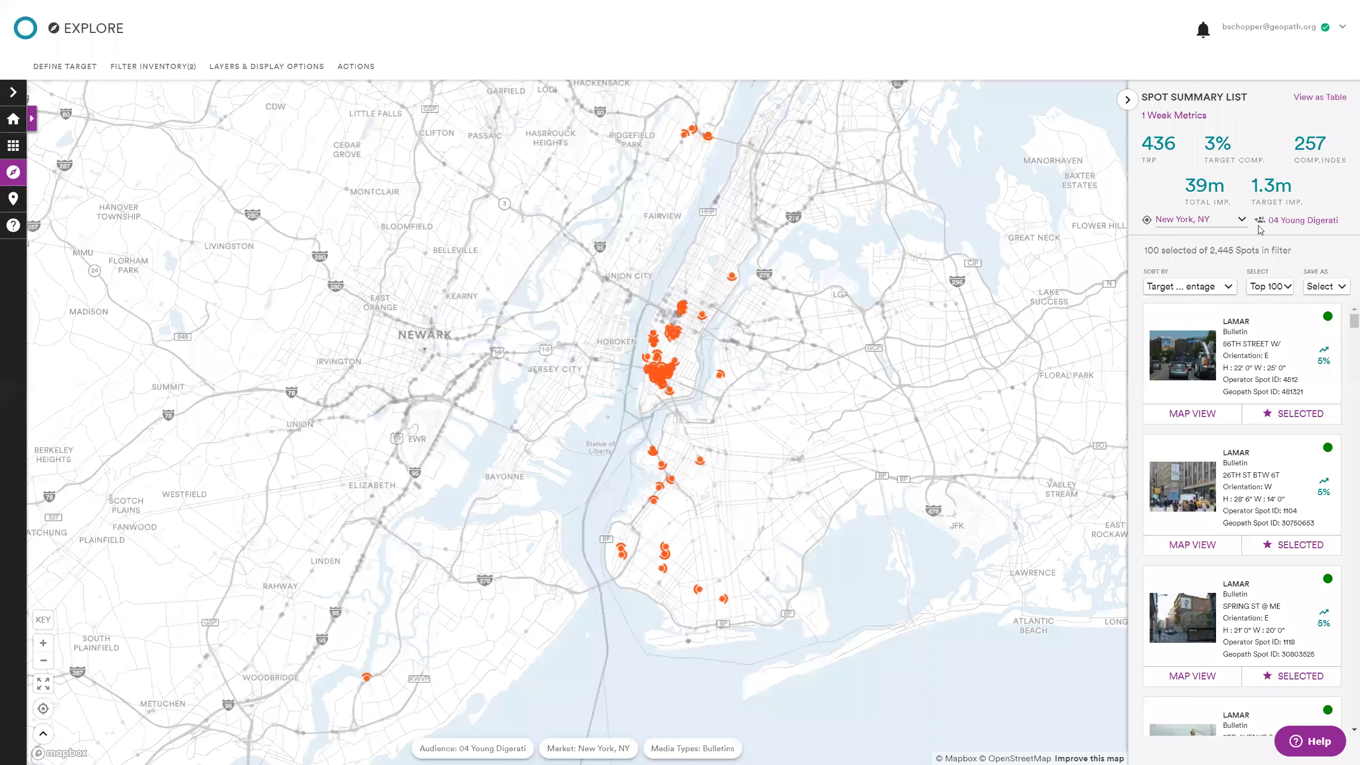
# Hide the spot summary list and open the inventory detail sheet of the Lamar bulletin on 1st Avenue, east of Central Park
pyautogui.click(1125, 101)
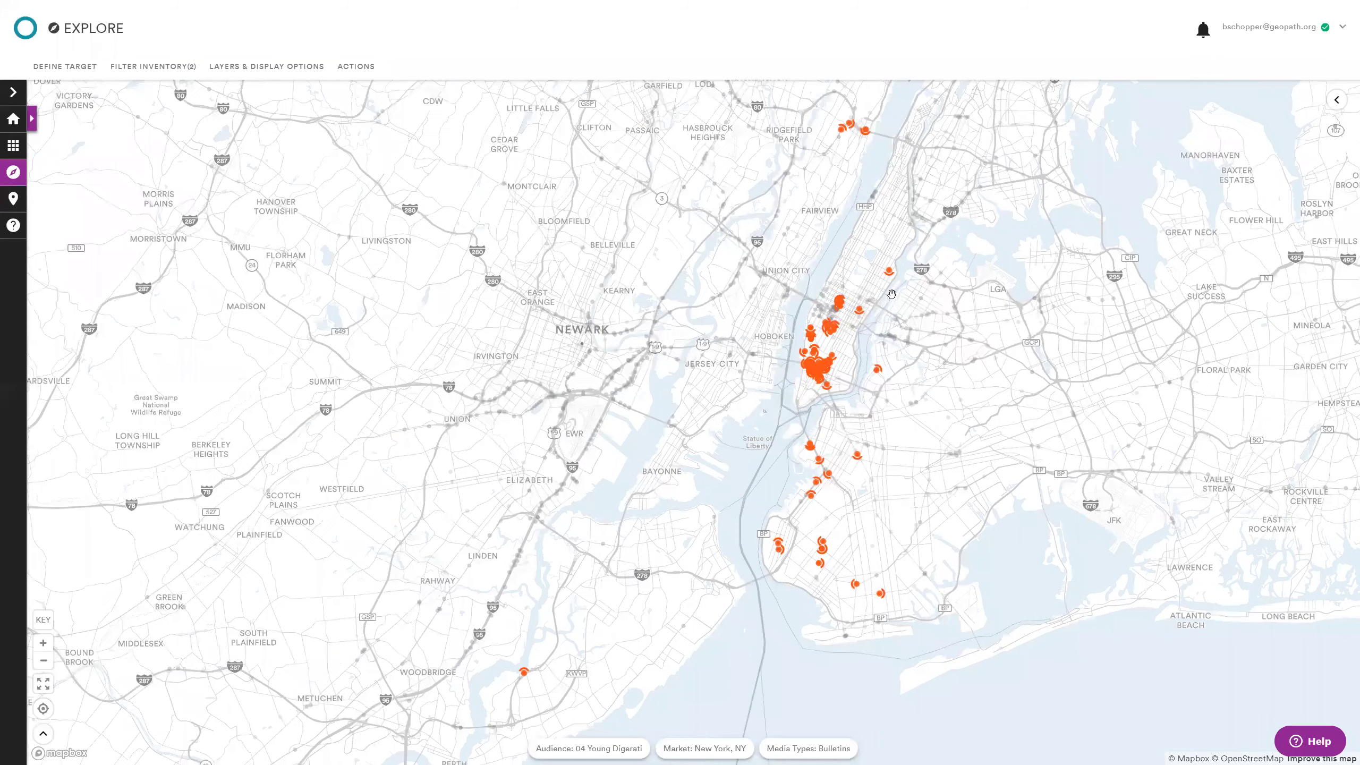
pyautogui.scroll(2, 870, 296)
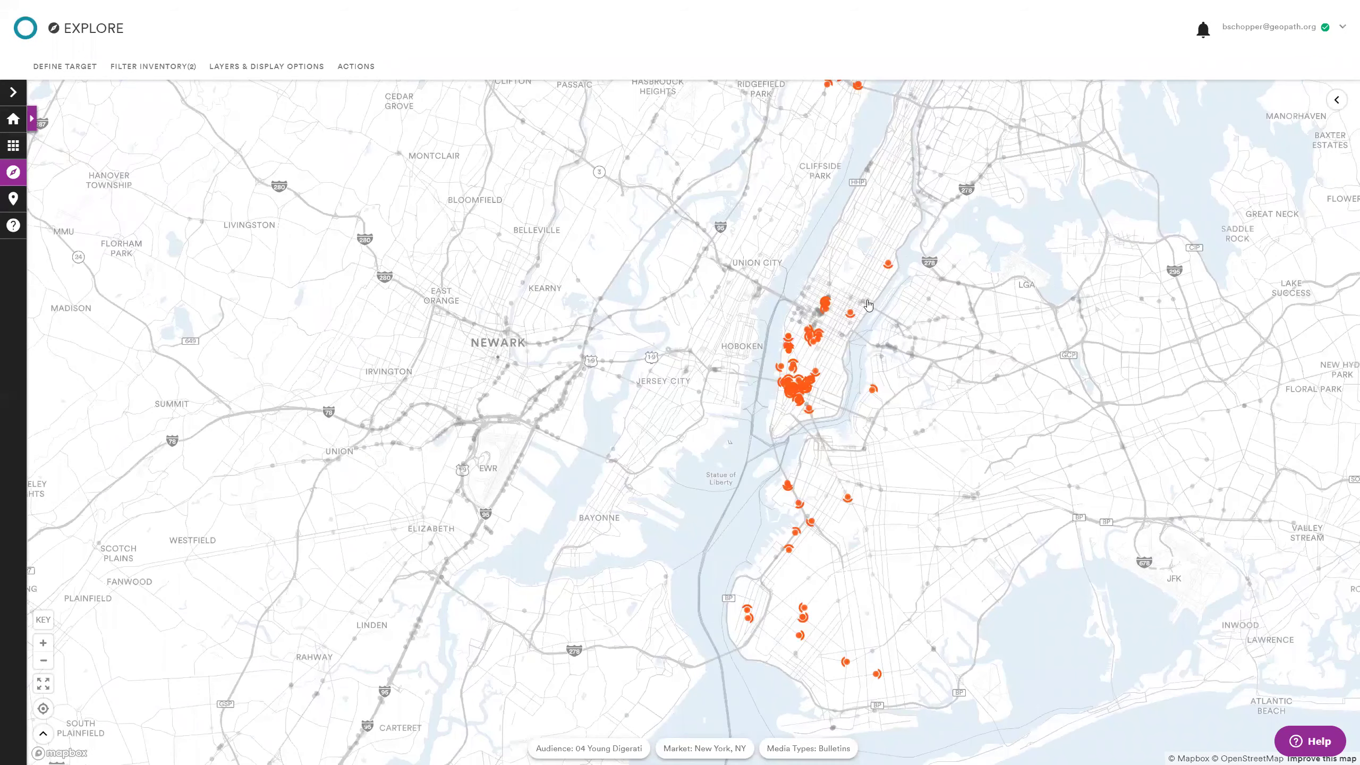
pyautogui.scroll(1, 867, 303)
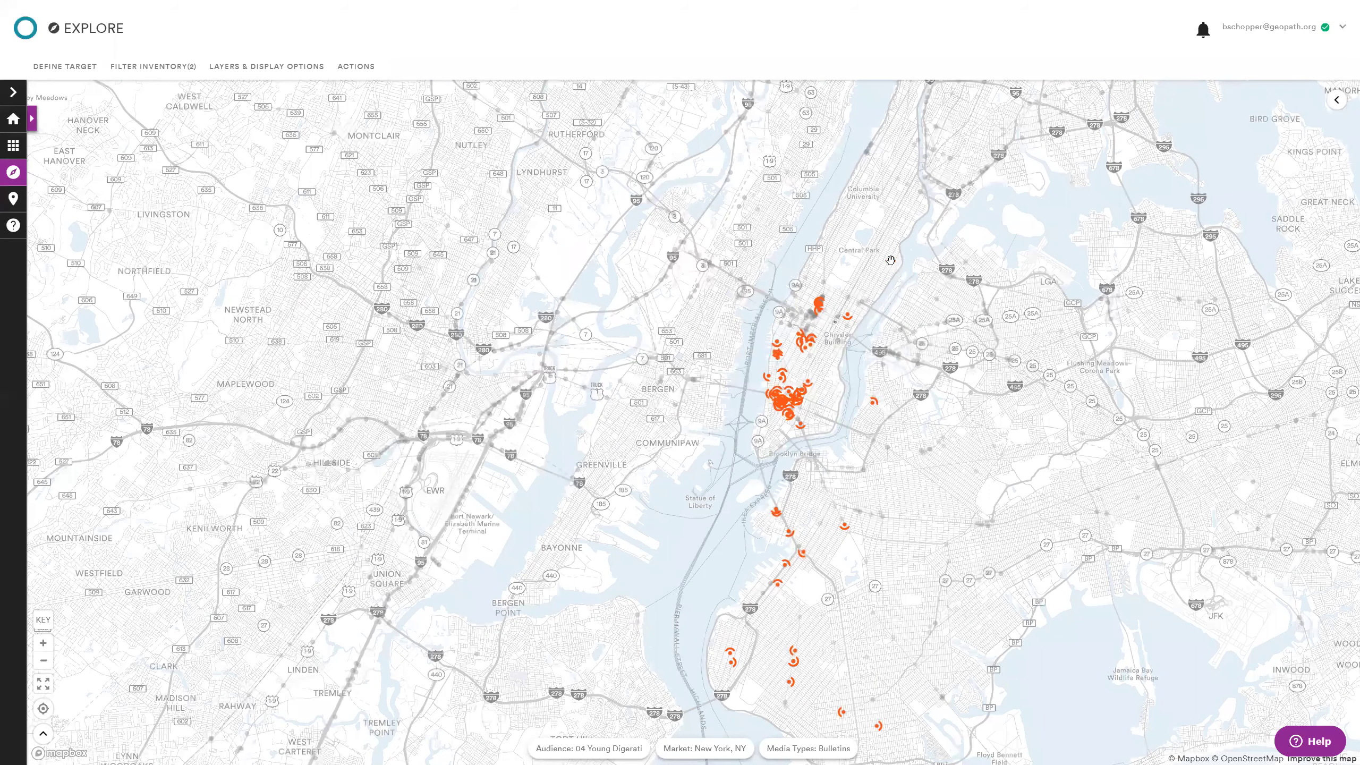
pyautogui.click(891, 264)
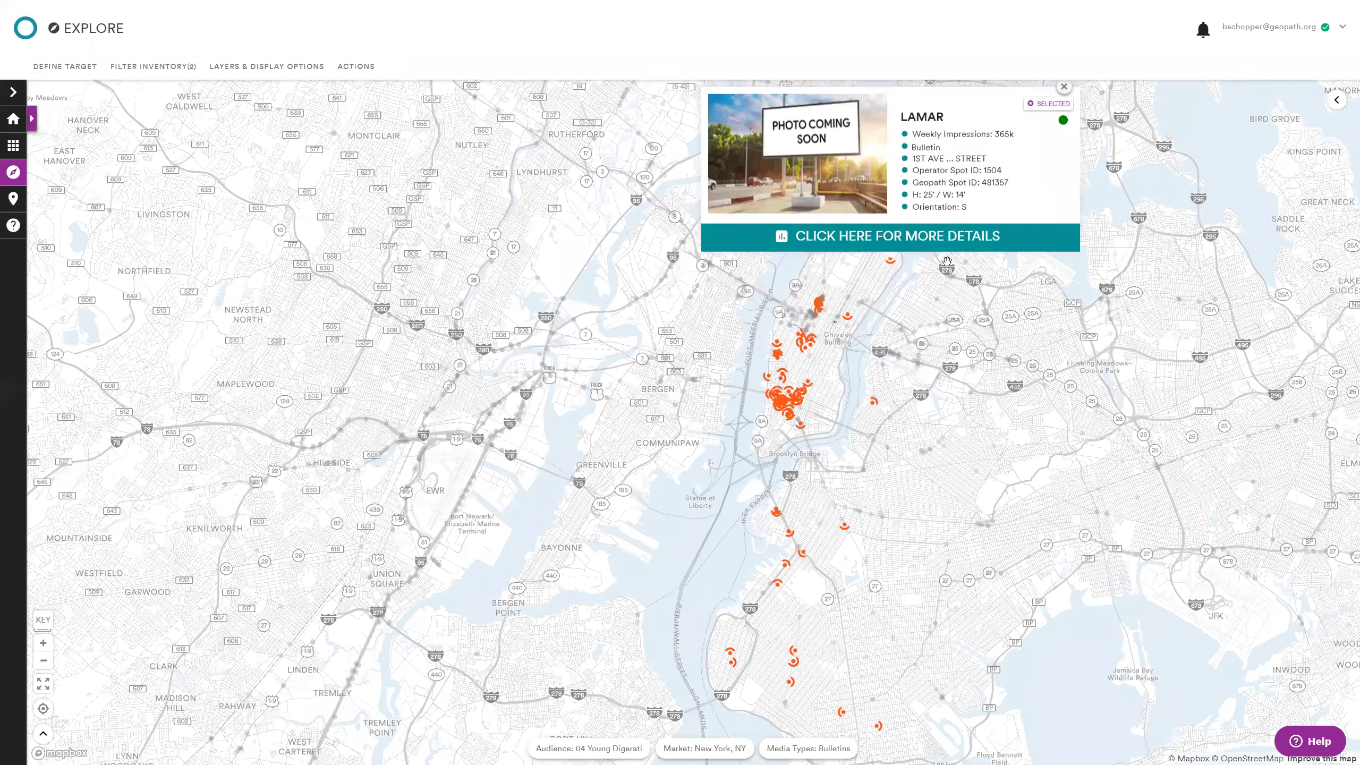
pyautogui.click(928, 242)
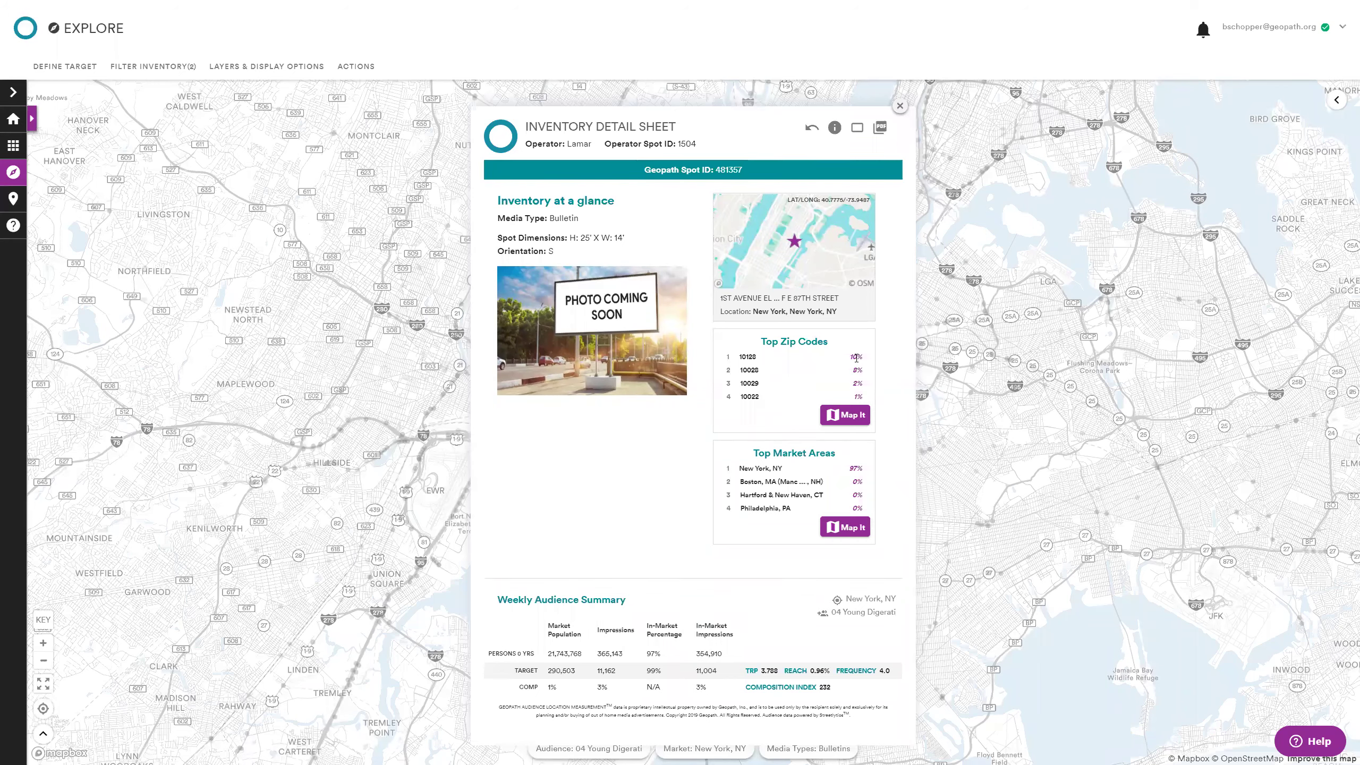
# Map the spot's top zip codes, examine the zip code shading around the spot in New York, and close the secondary map
pyautogui.click(771, 386)
pyautogui.click(846, 425)
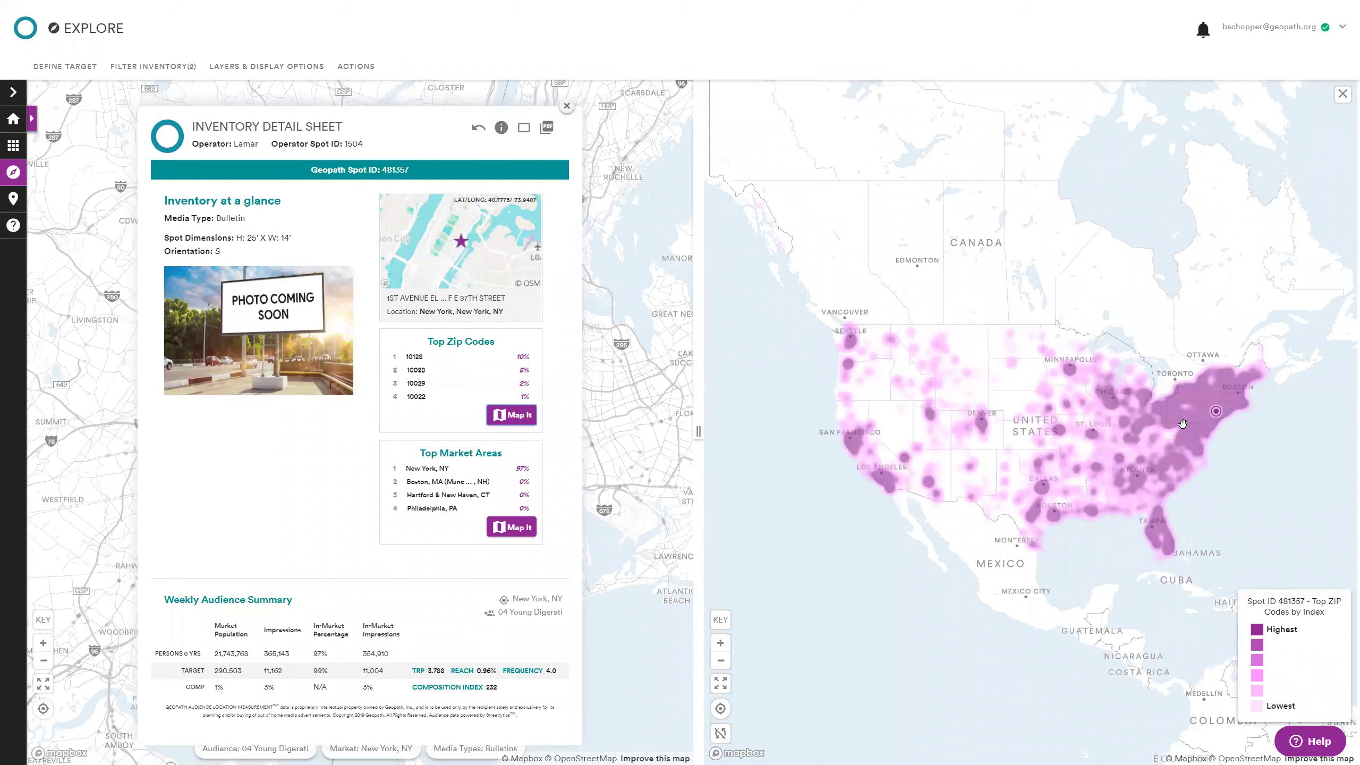
pyautogui.scroll(4, 1219, 410)
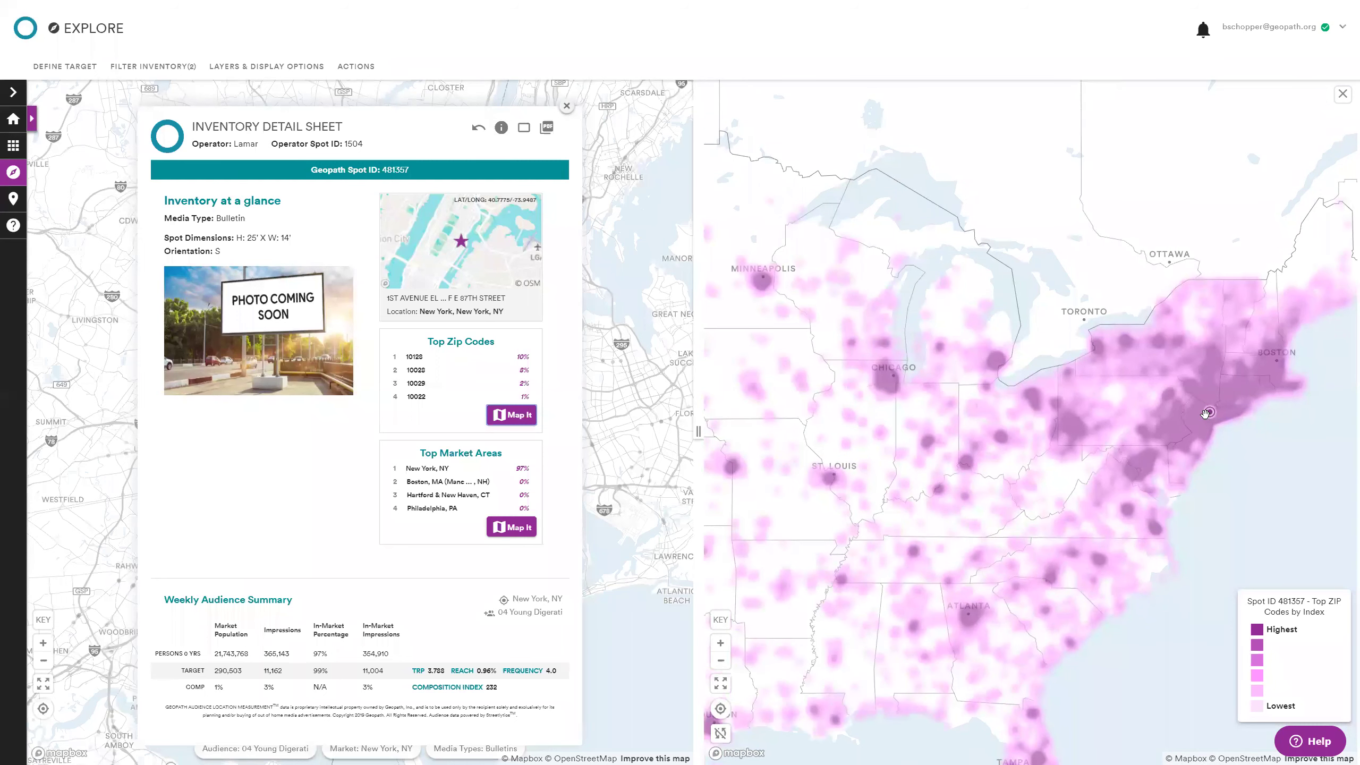
pyautogui.scroll(2, 1209, 412)
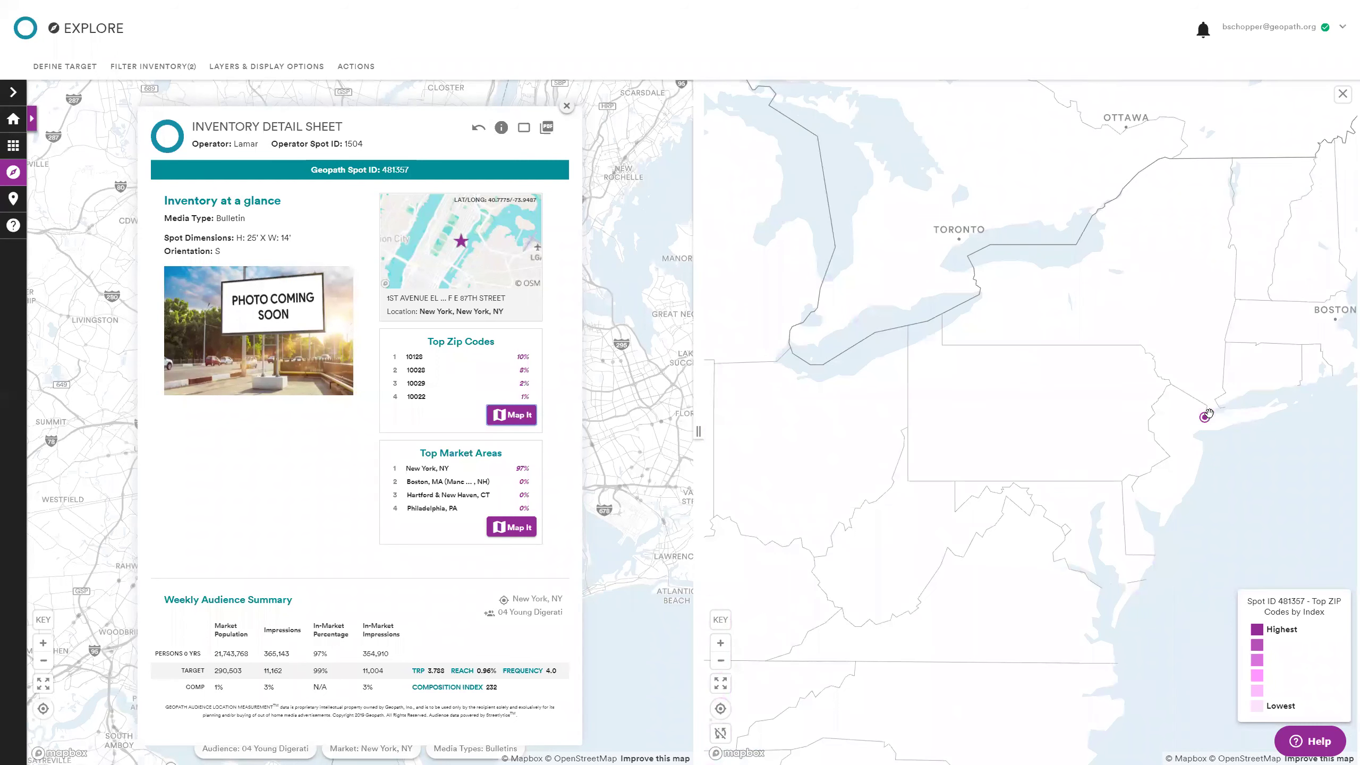
pyautogui.scroll(2, 1200, 423)
pyautogui.scroll(2, 1186, 433)
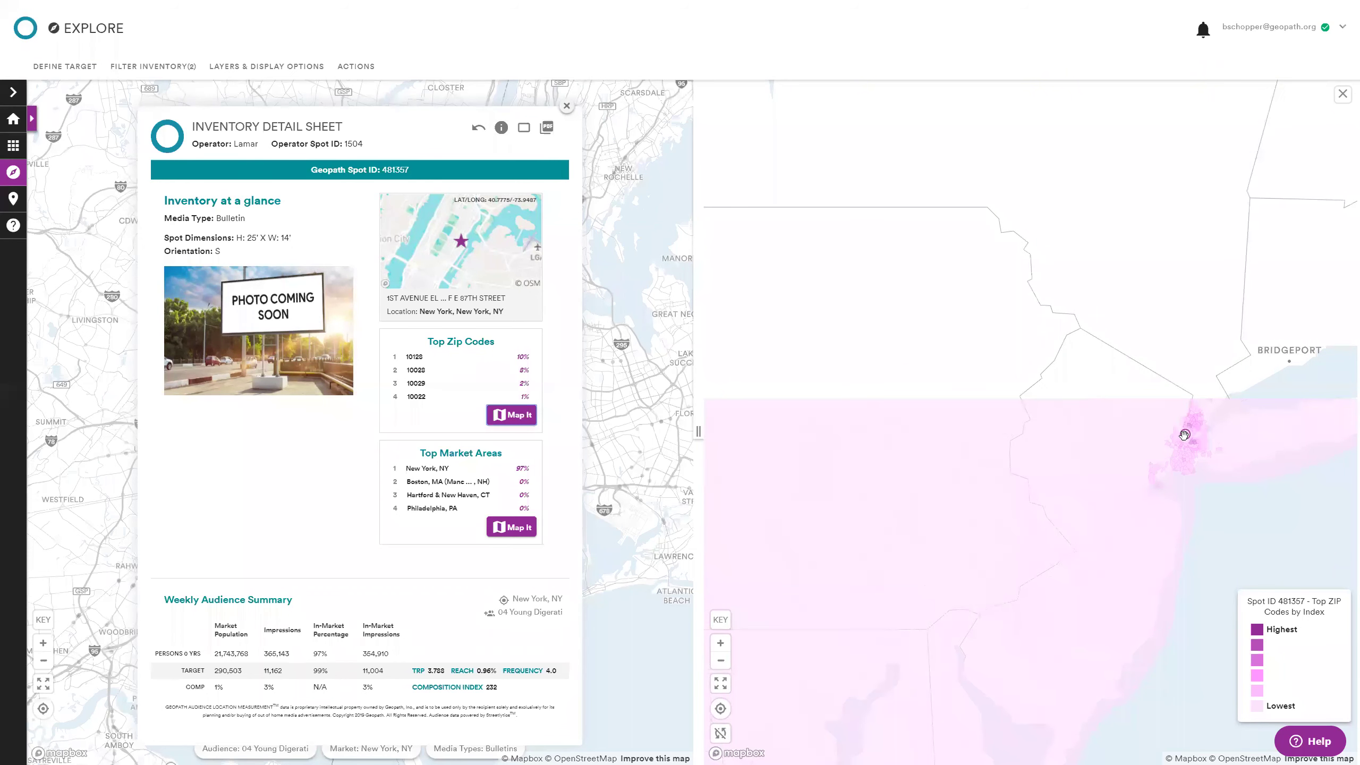
pyautogui.scroll(2, 1184, 435)
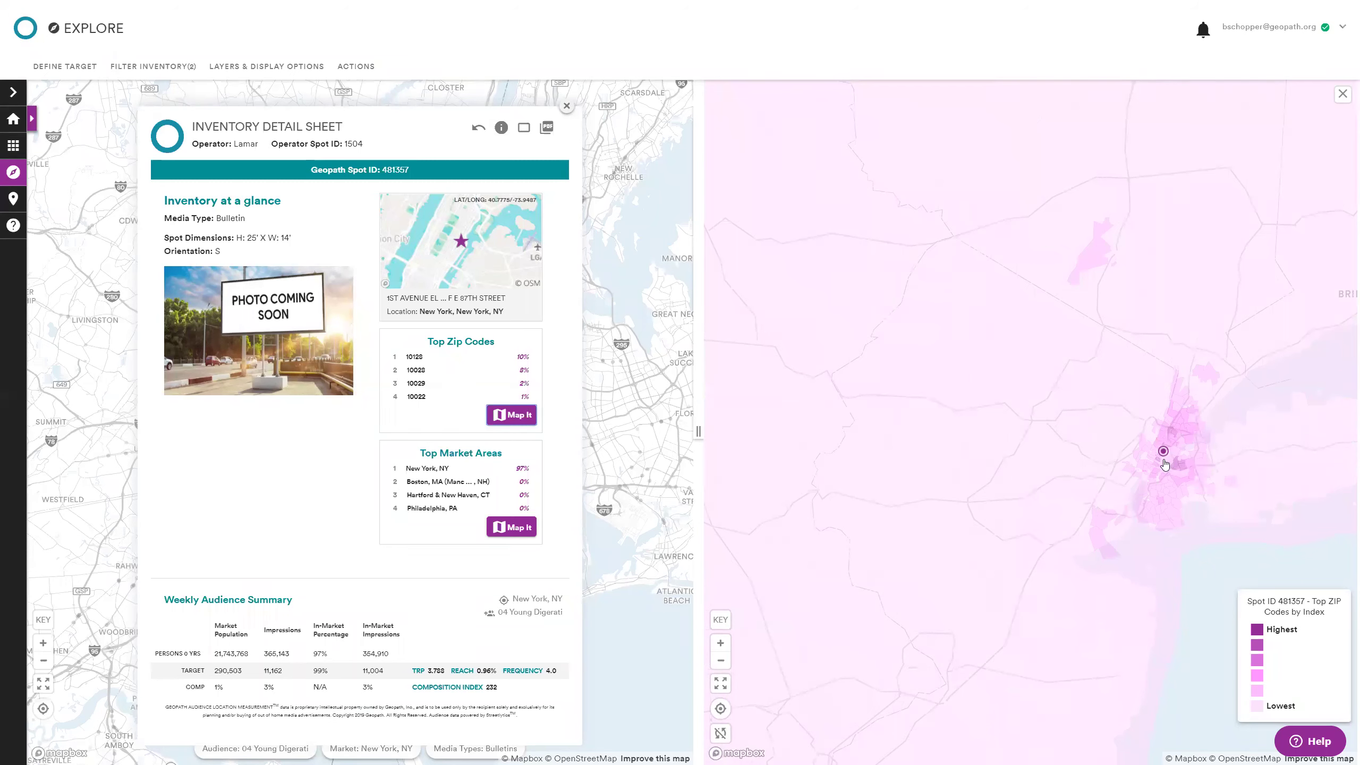
pyautogui.scroll(2, 1160, 452)
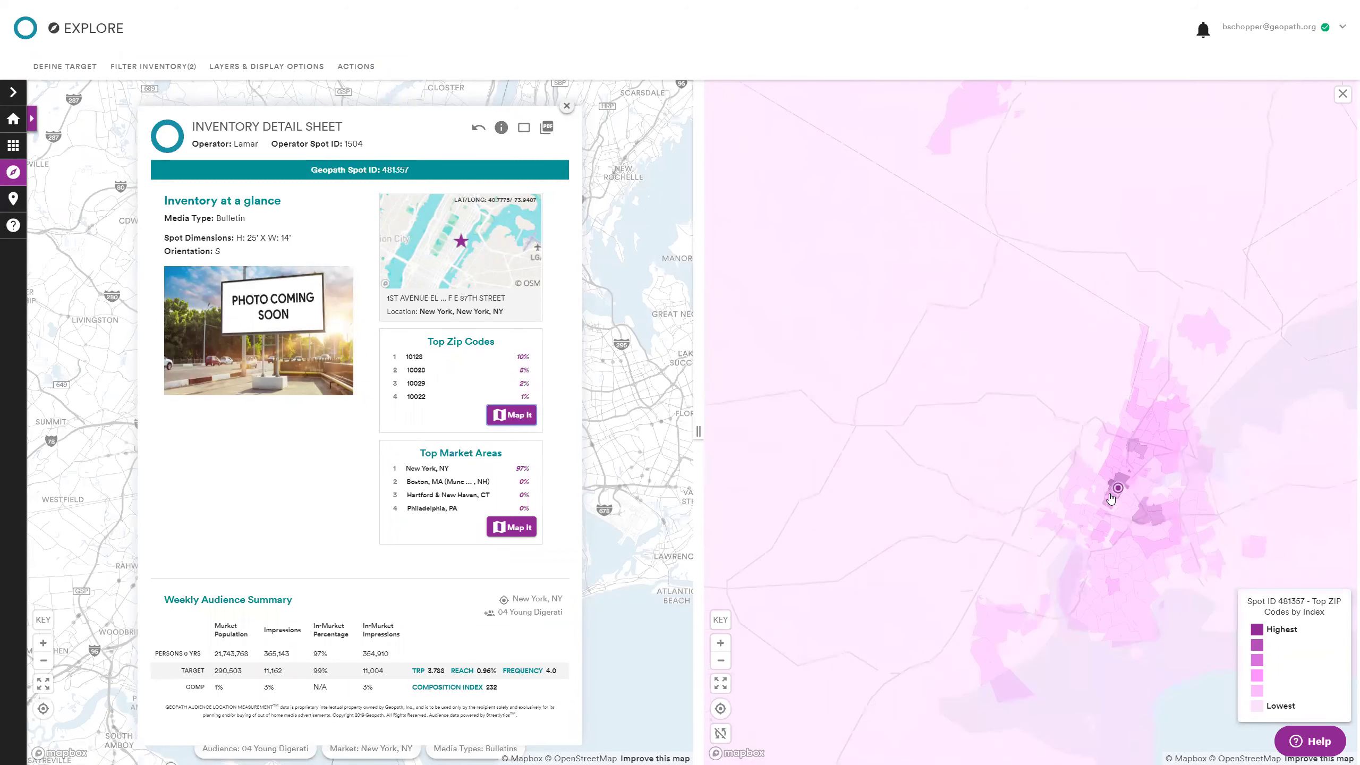
pyautogui.scroll(2, 1103, 503)
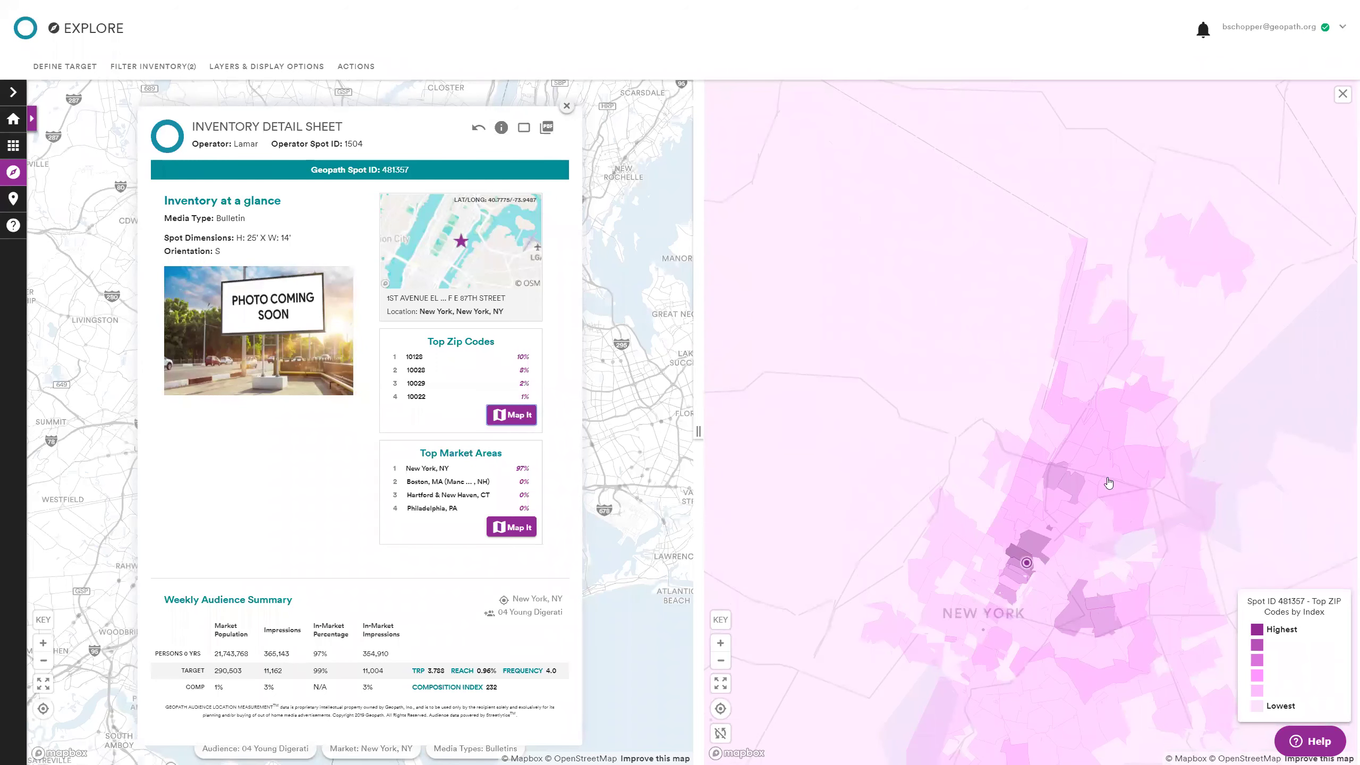
pyautogui.scroll(2, 900, 637)
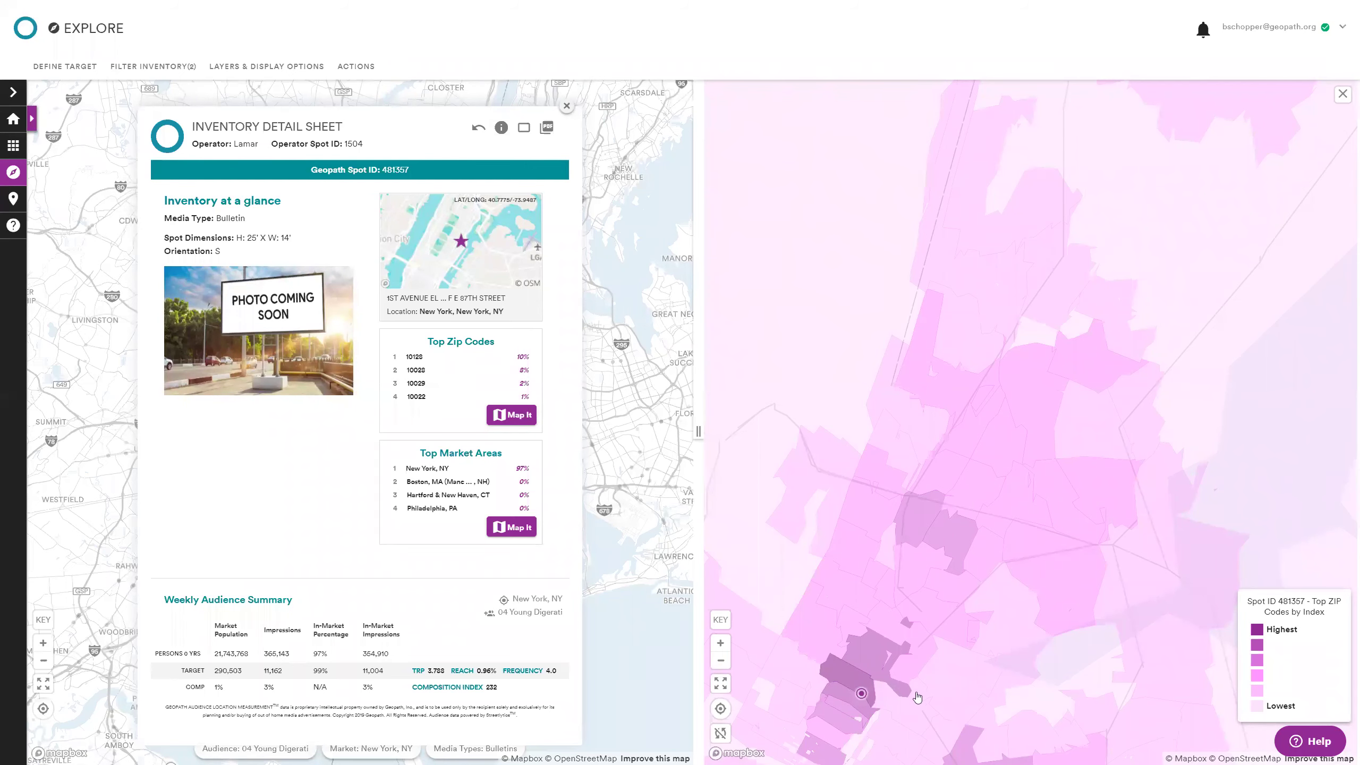
pyautogui.scroll(3, 862, 694)
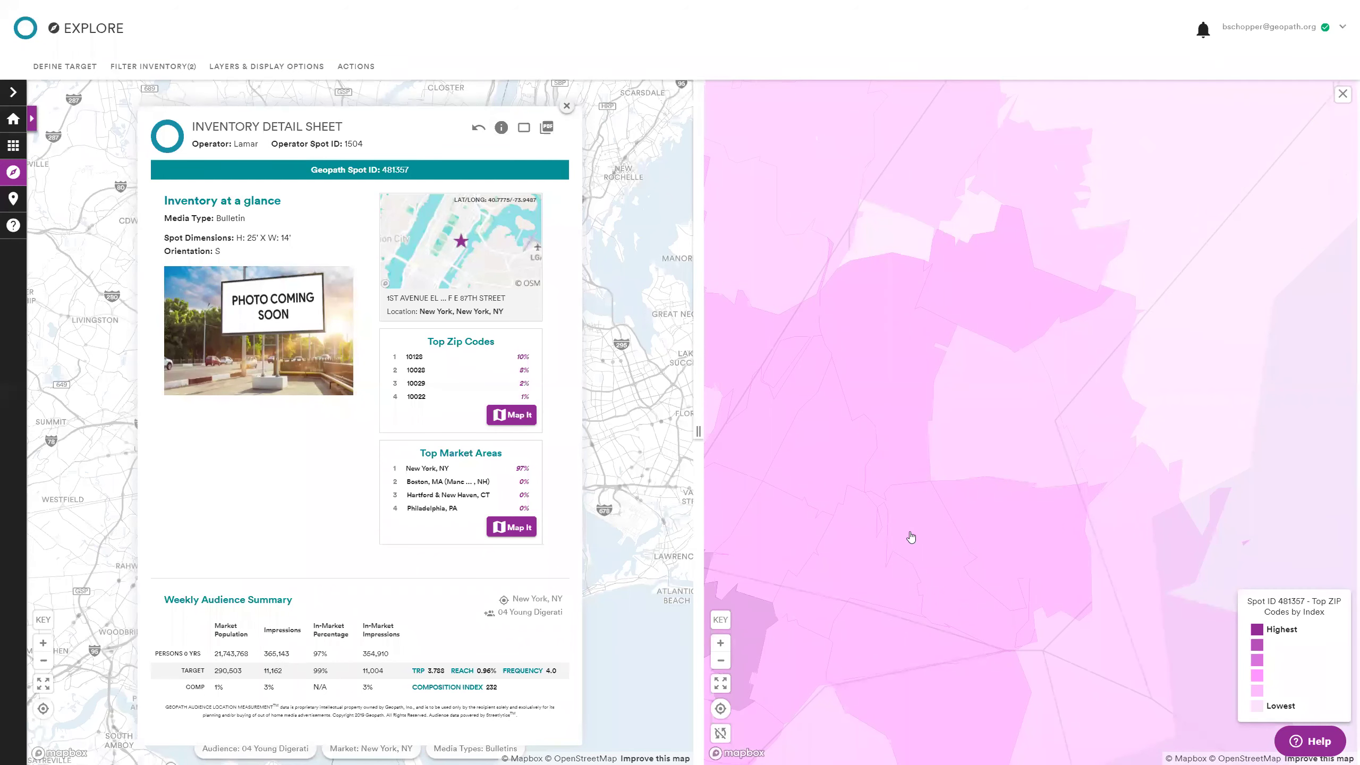
pyautogui.scroll(2, 905, 535)
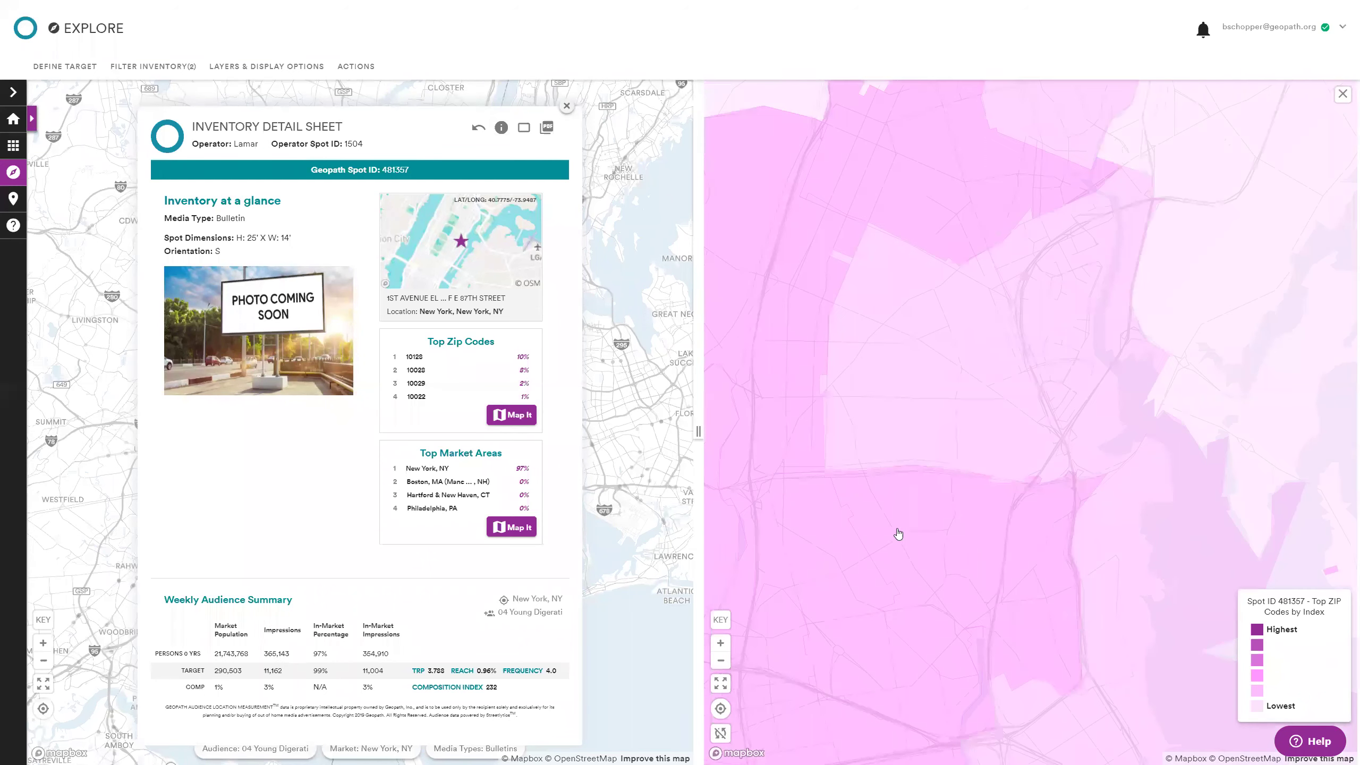
pyautogui.click(721, 662)
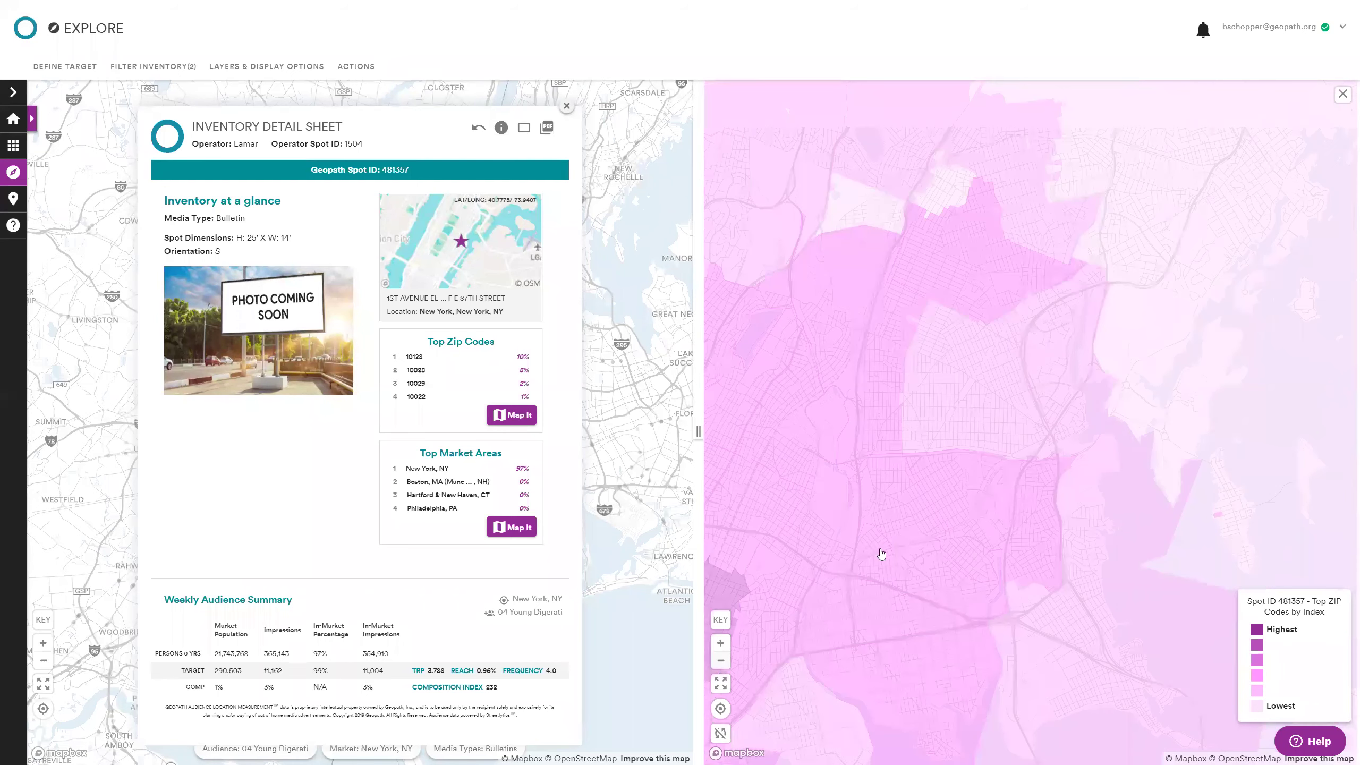
pyautogui.scroll(-2, 1071, 512)
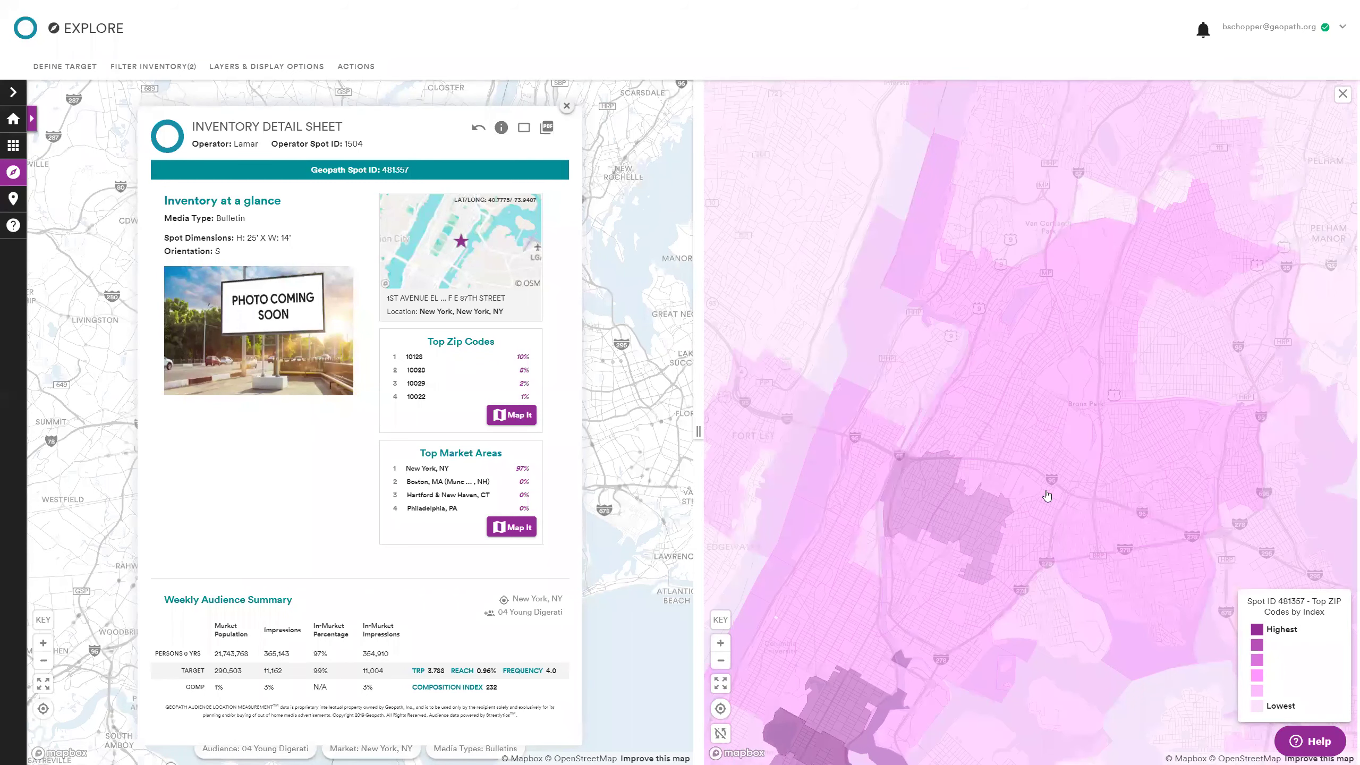
pyautogui.scroll(3, 1093, 429)
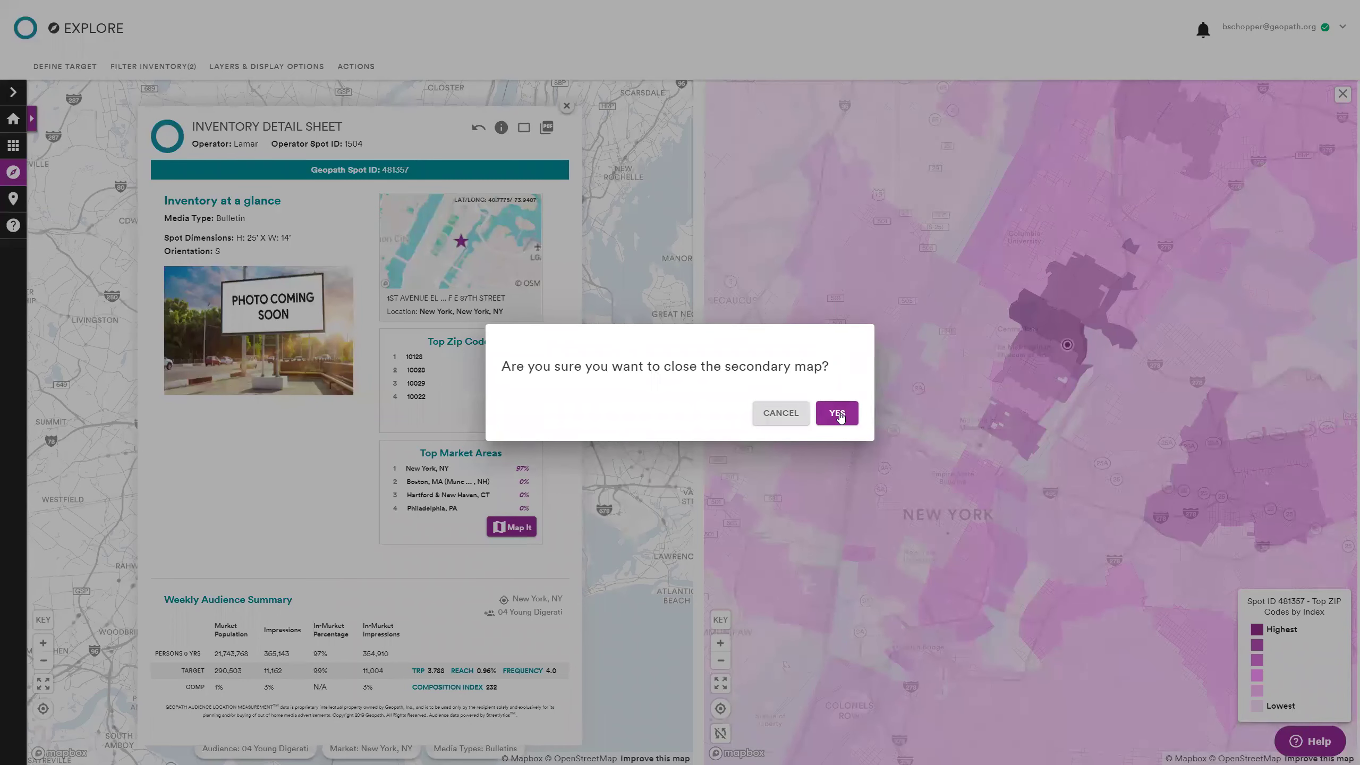
pyautogui.click(837, 412)
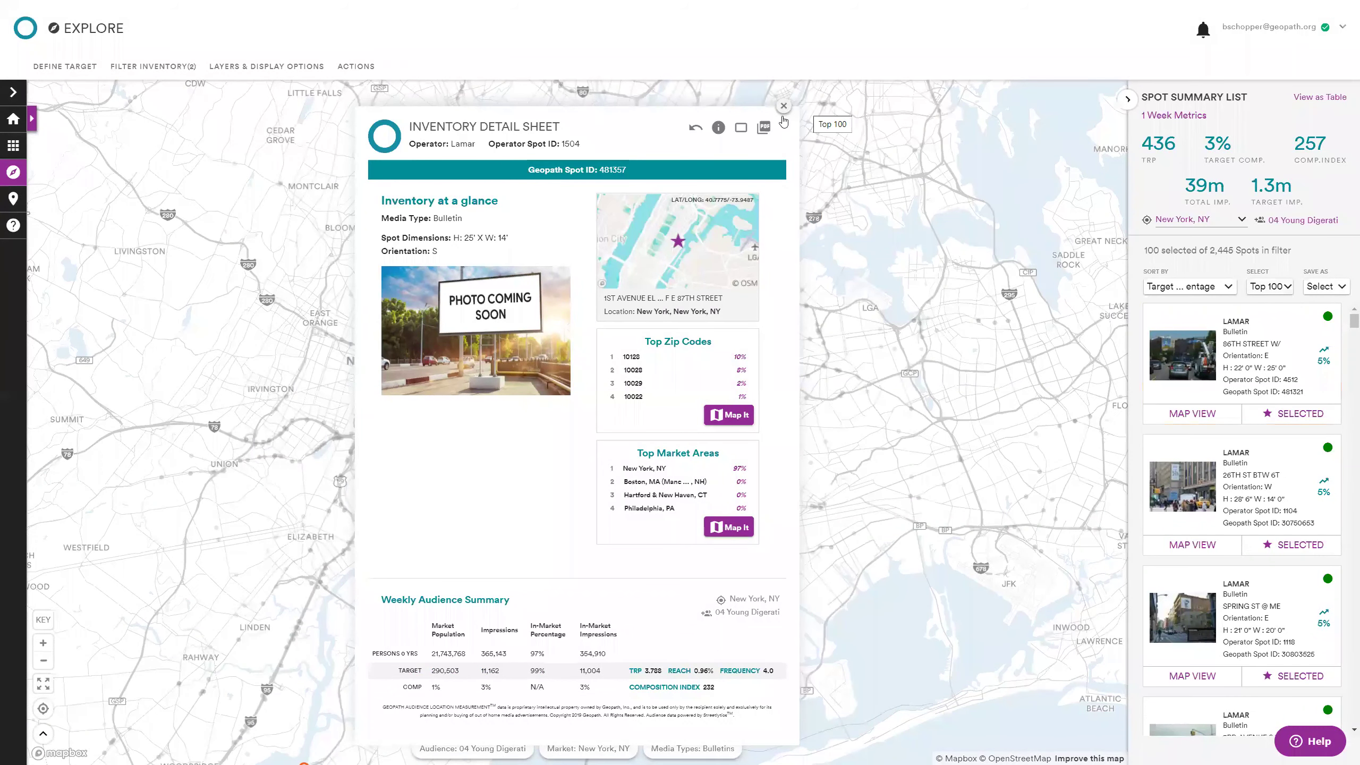
# Close the inventory detail sheet and set the spot selection to None
pyautogui.click(1267, 284)
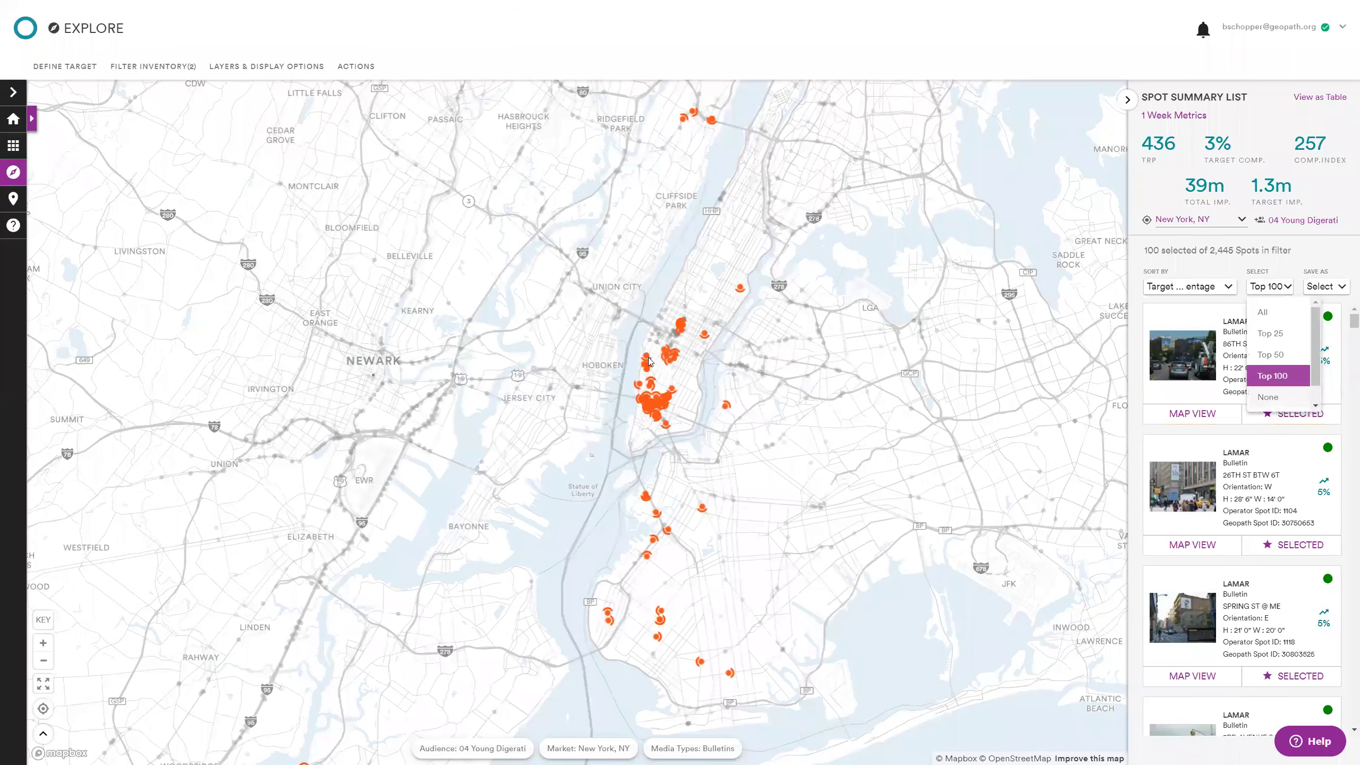
pyautogui.press('Down')
pyautogui.press('Return')
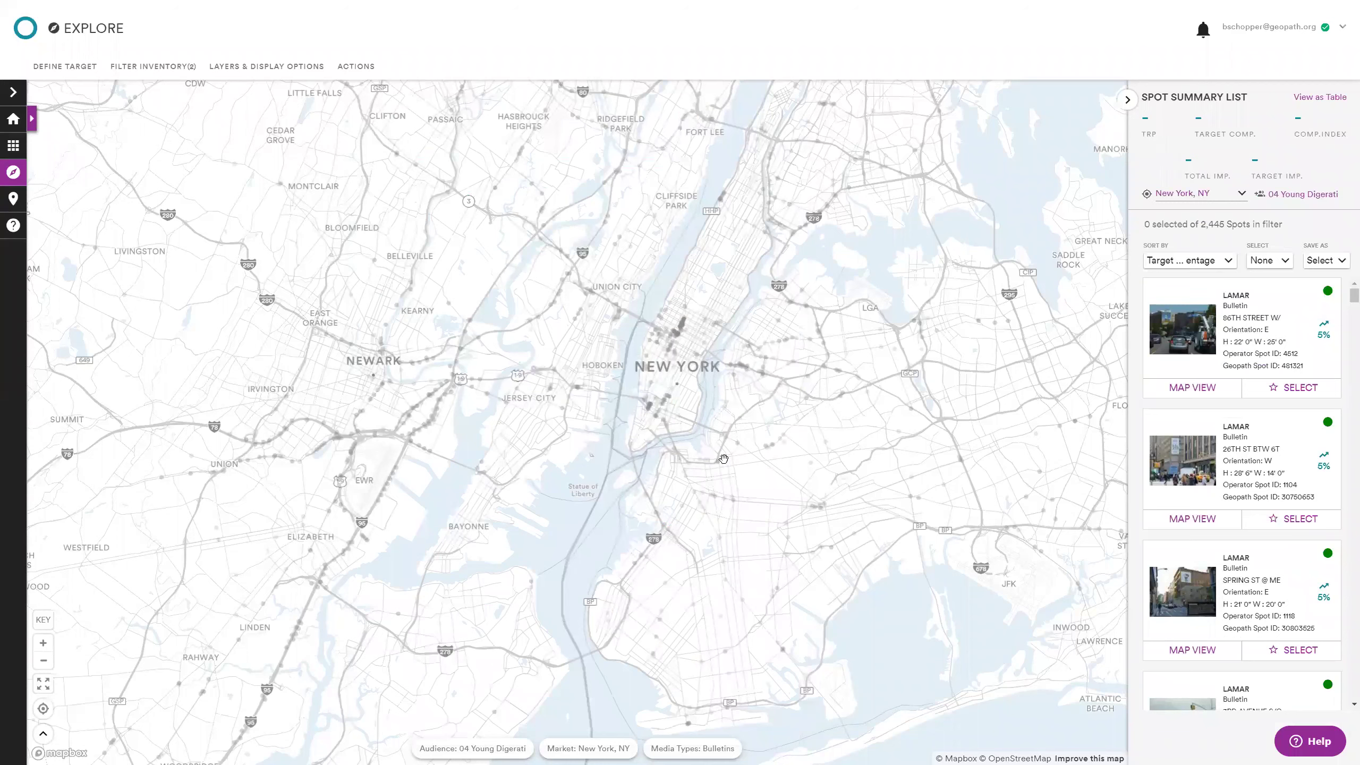
# Turn off the display of unselected inventory on the primary map and apply the view
pyautogui.click(285, 70)
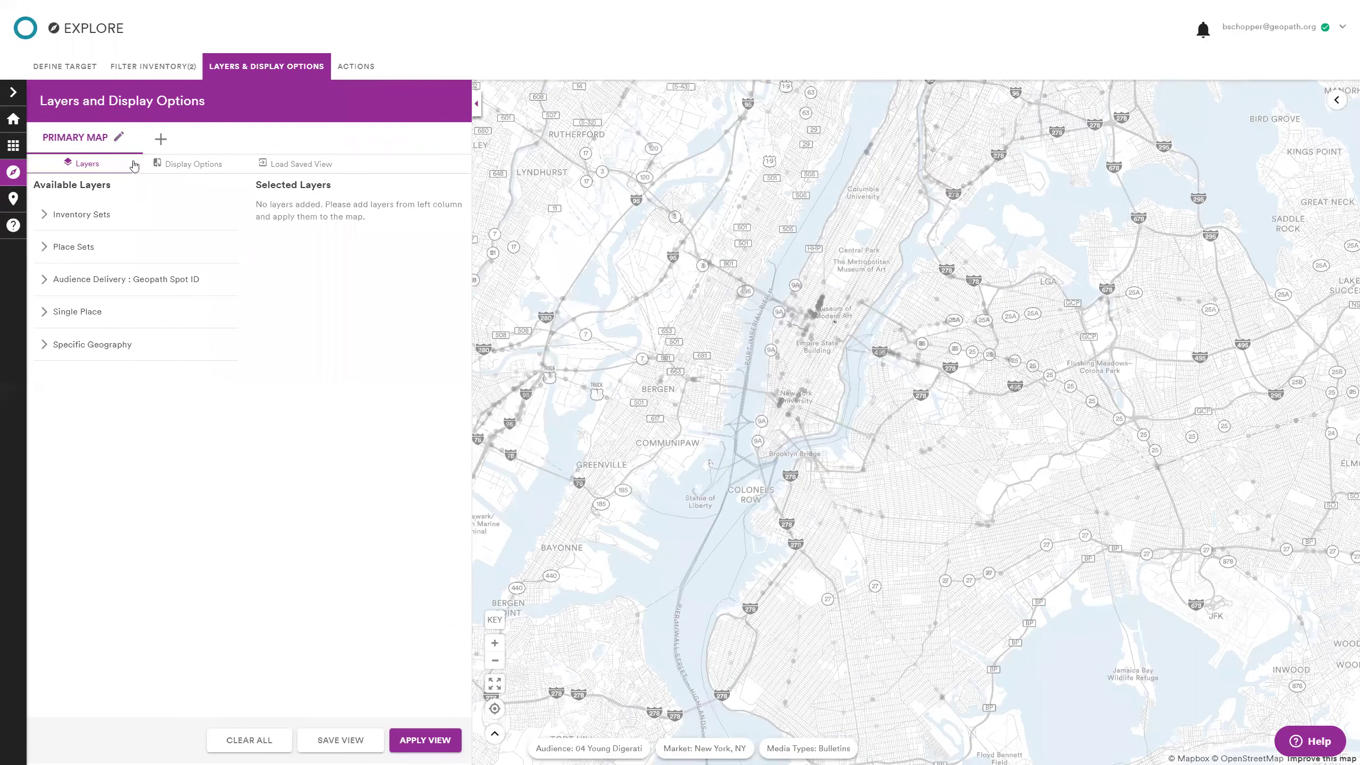
pyautogui.click(189, 163)
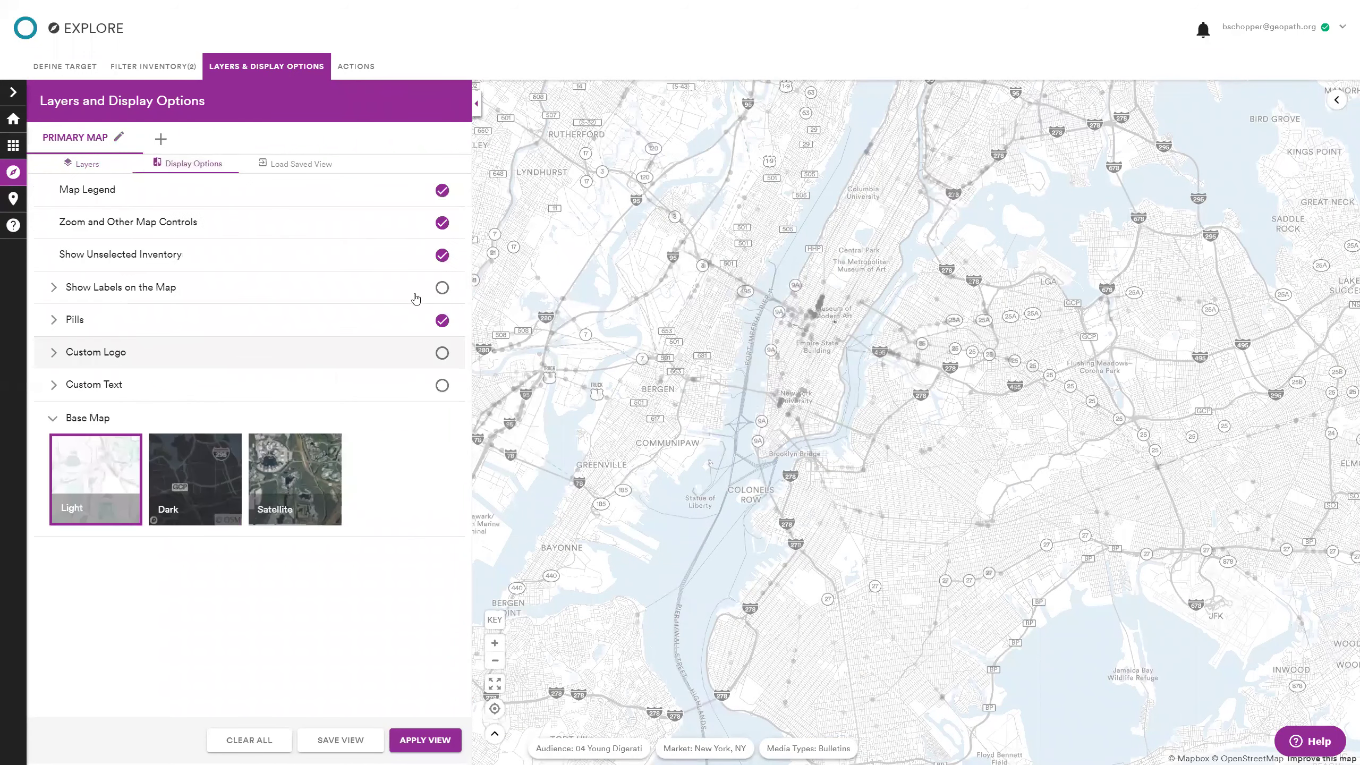
pyautogui.click(442, 256)
pyautogui.click(220, 425)
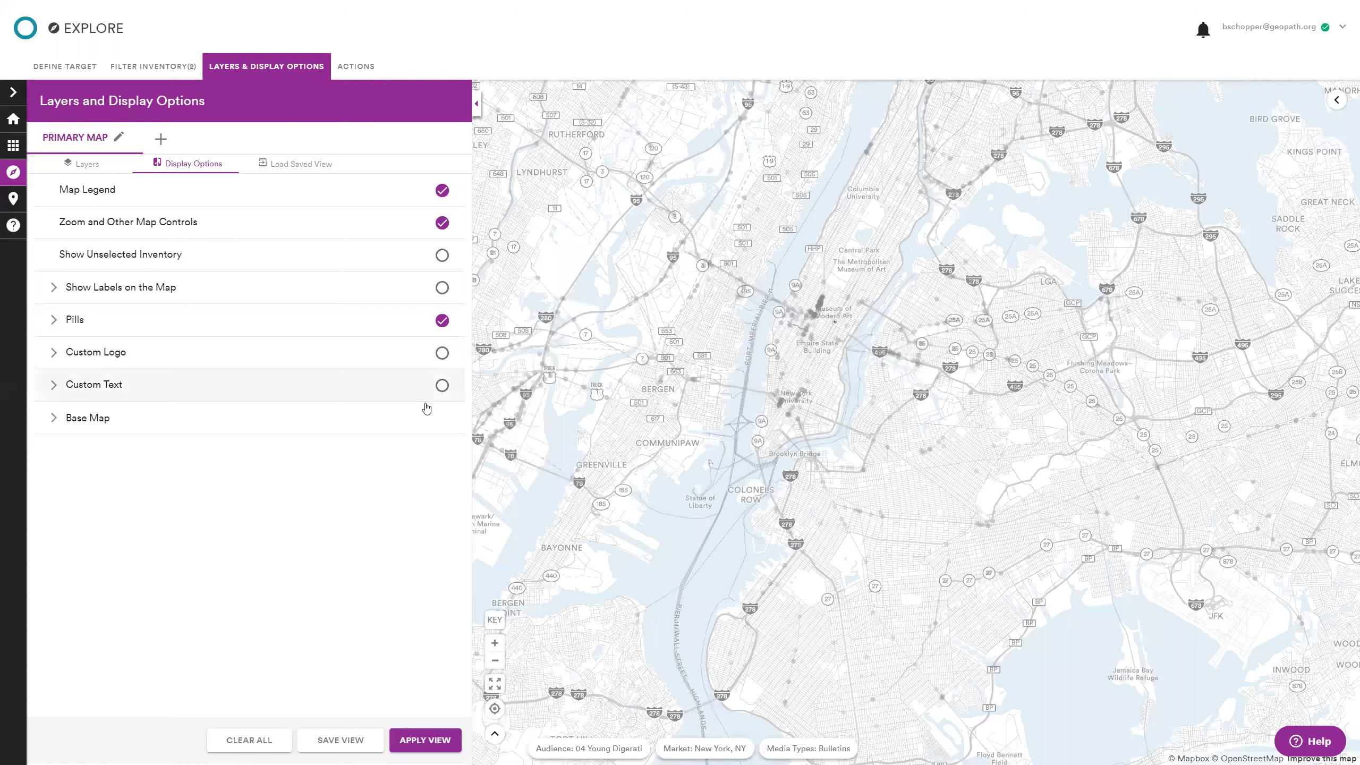
pyautogui.click(425, 740)
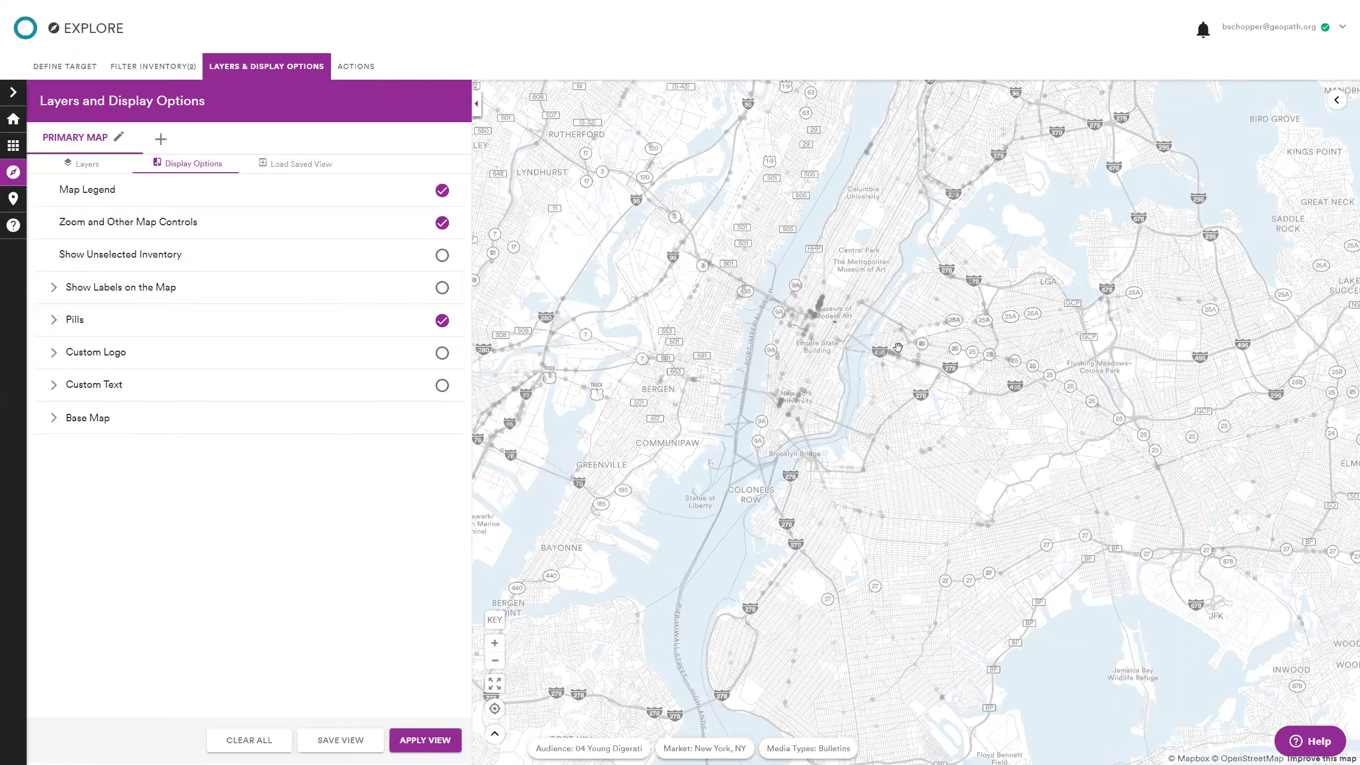
# Add the second "Young Digerati Top ... Comp %" inventory set as a primary map layer with icon colour #FF4700 and apply the view
pyautogui.click(84, 169)
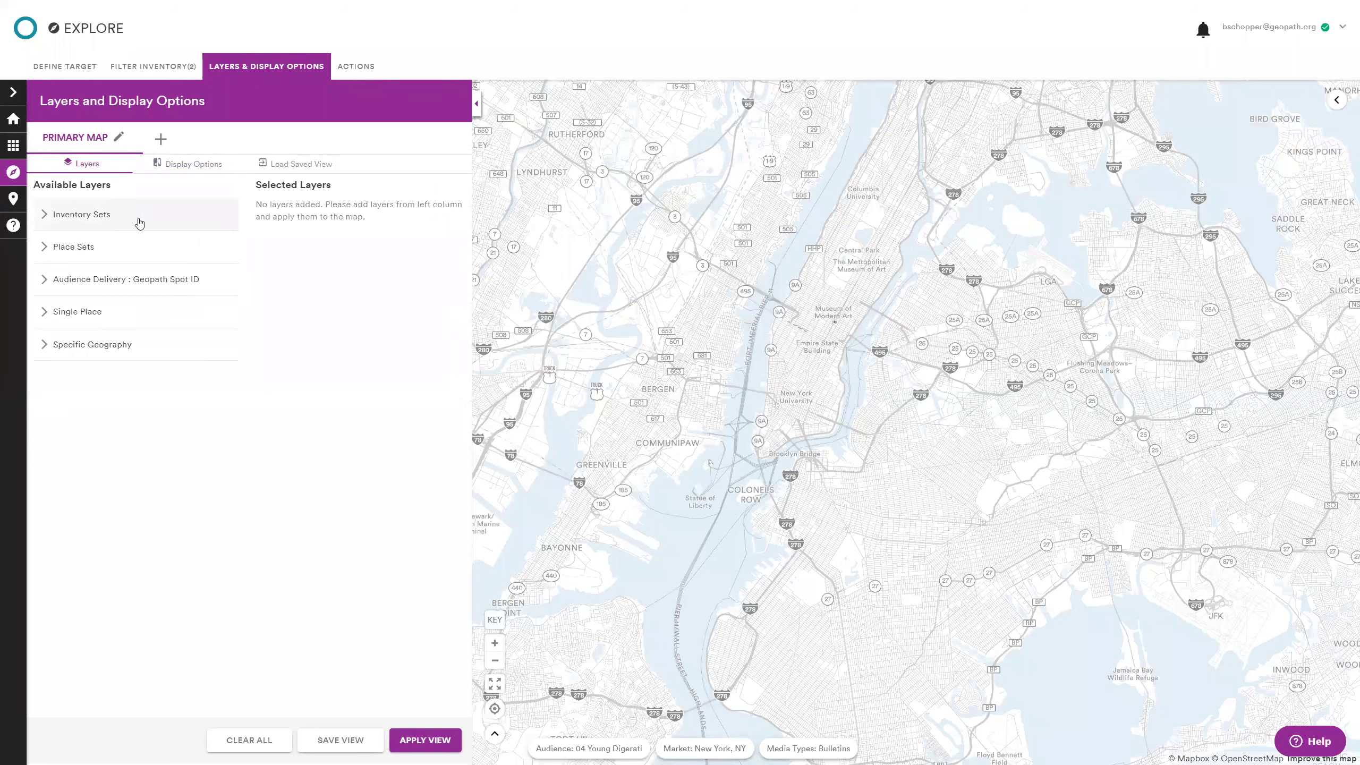
pyautogui.click(80, 225)
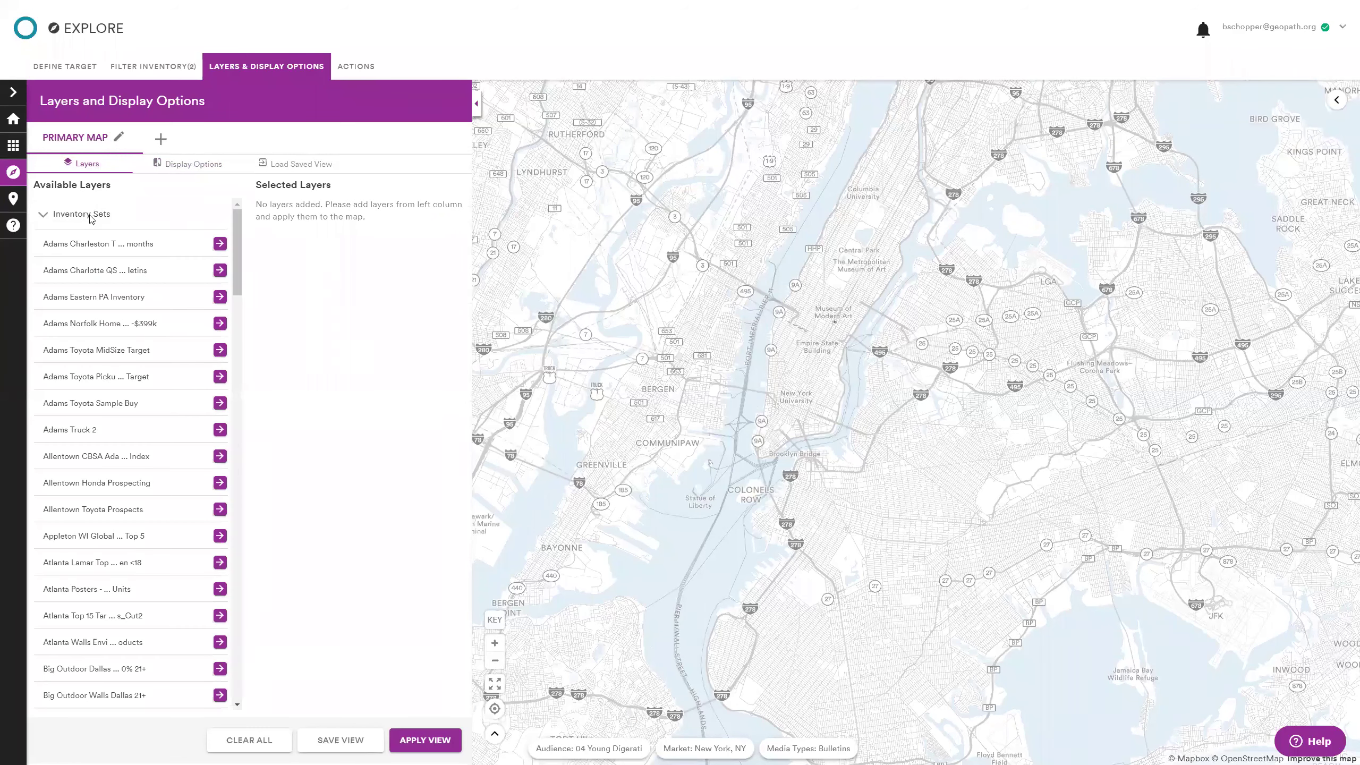
pyautogui.click(104, 204)
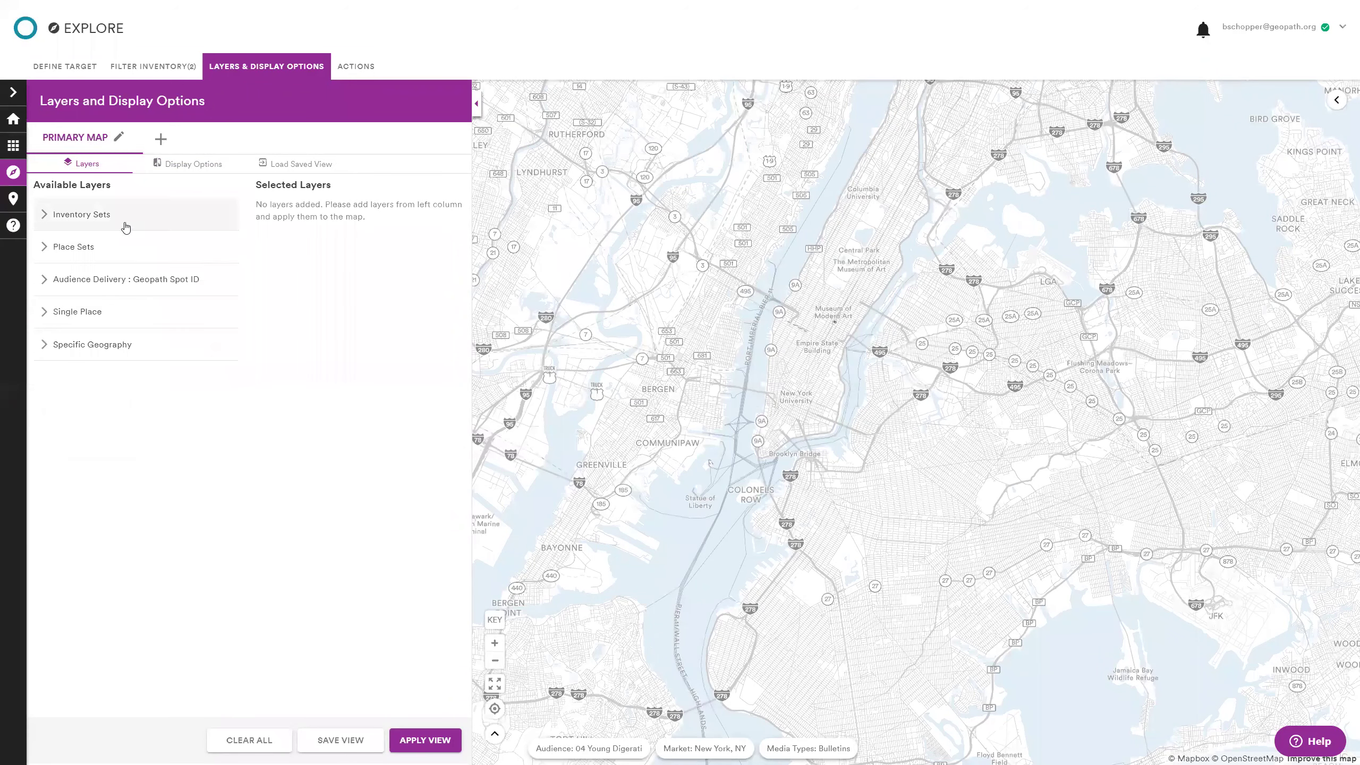
pyautogui.click(123, 226)
pyautogui.moveTo(235, 286); pyautogui.dragTo(236, 687)
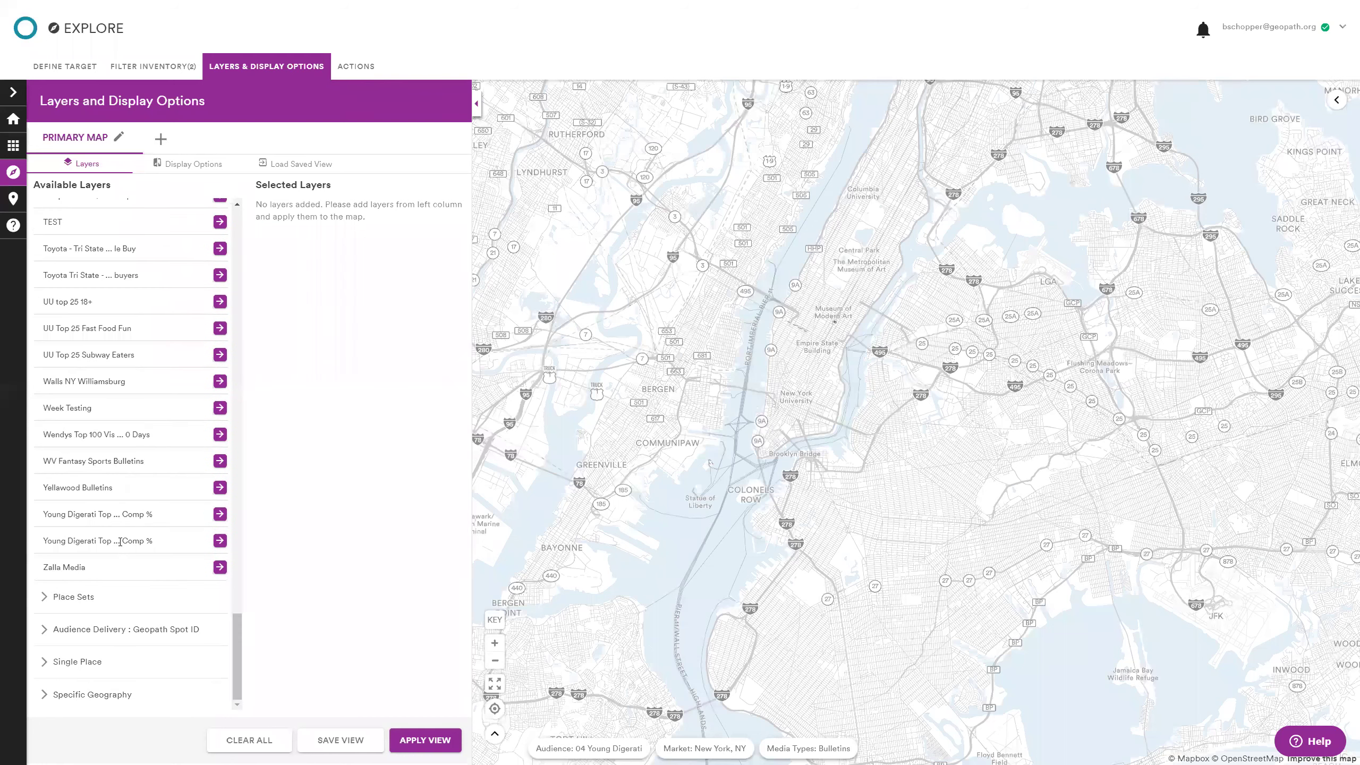
pyautogui.click(219, 540)
pyautogui.click(417, 264)
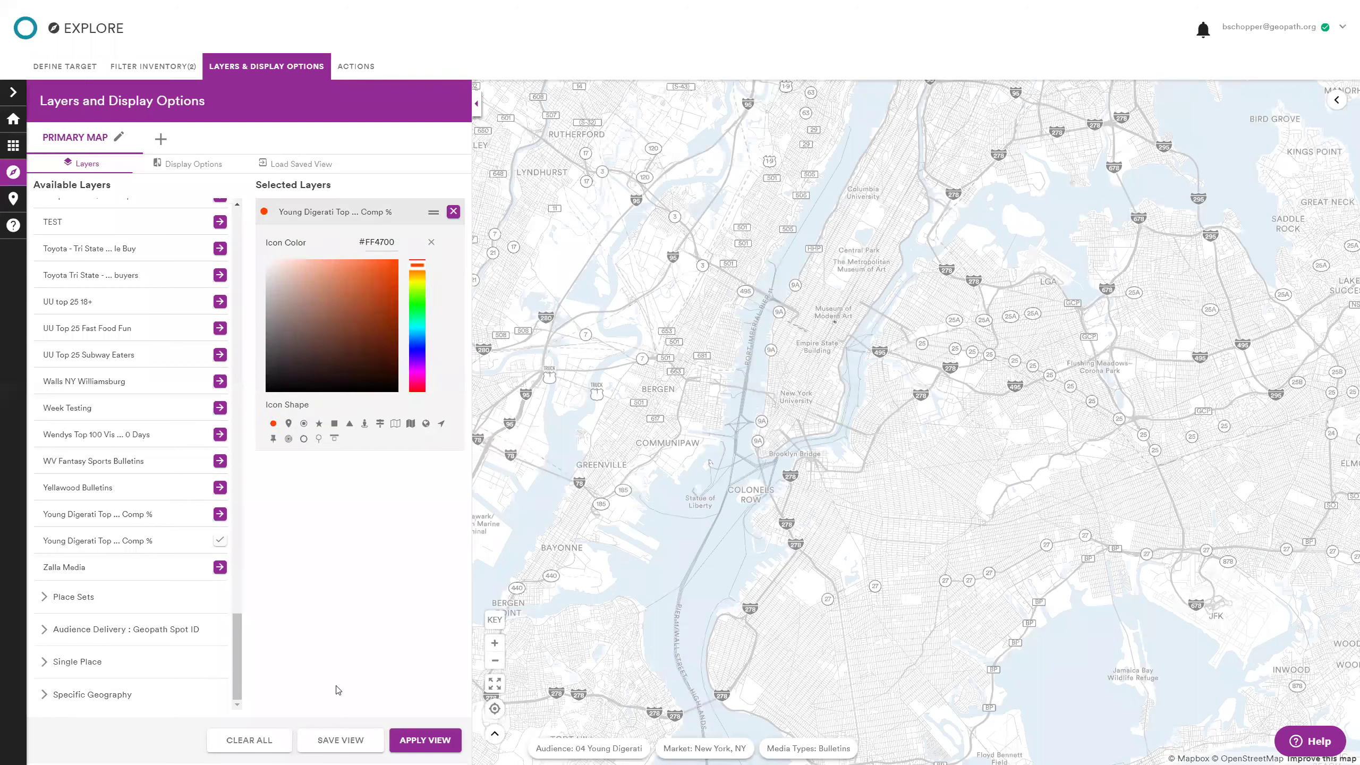
pyautogui.click(422, 751)
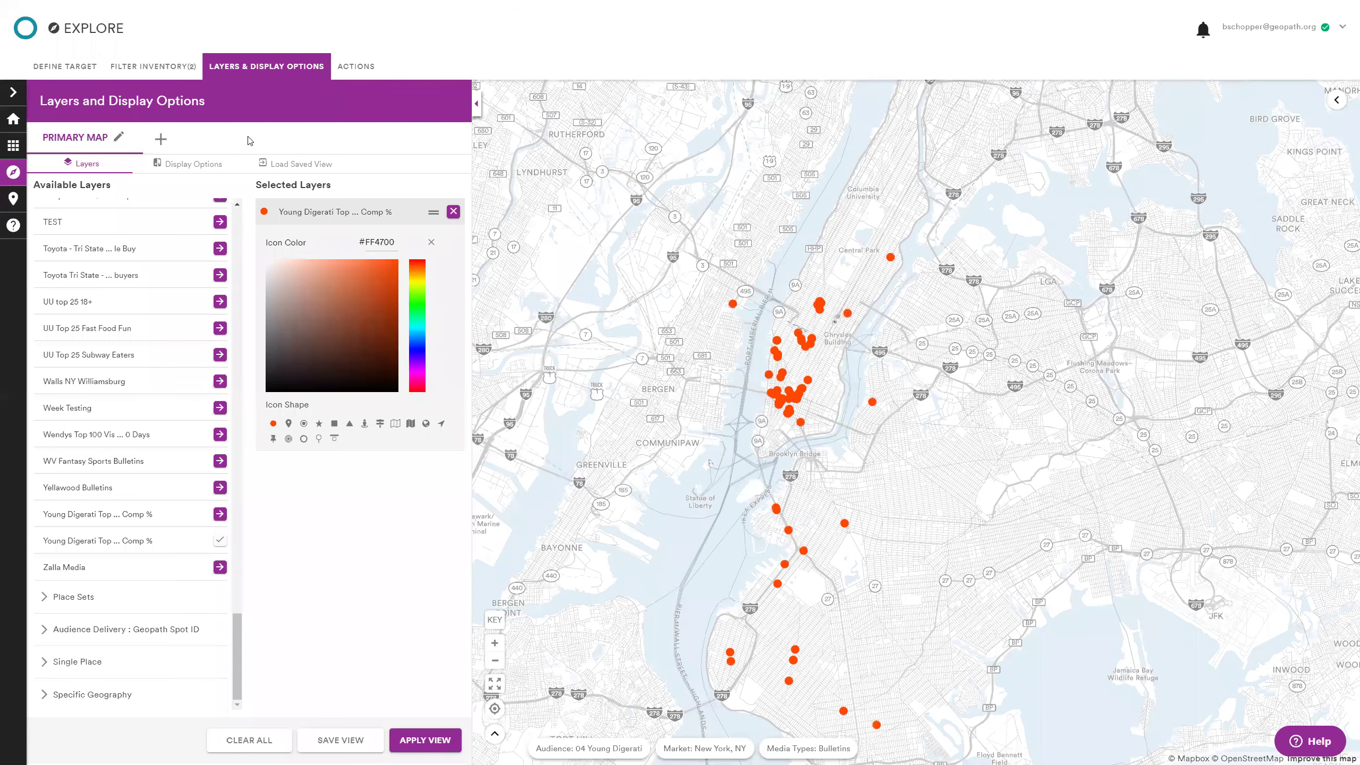
# Create a secondary map and add the inventory set "Young Digerati Top 100 Bike Pillars Comp %" to its layers
pyautogui.click(160, 140)
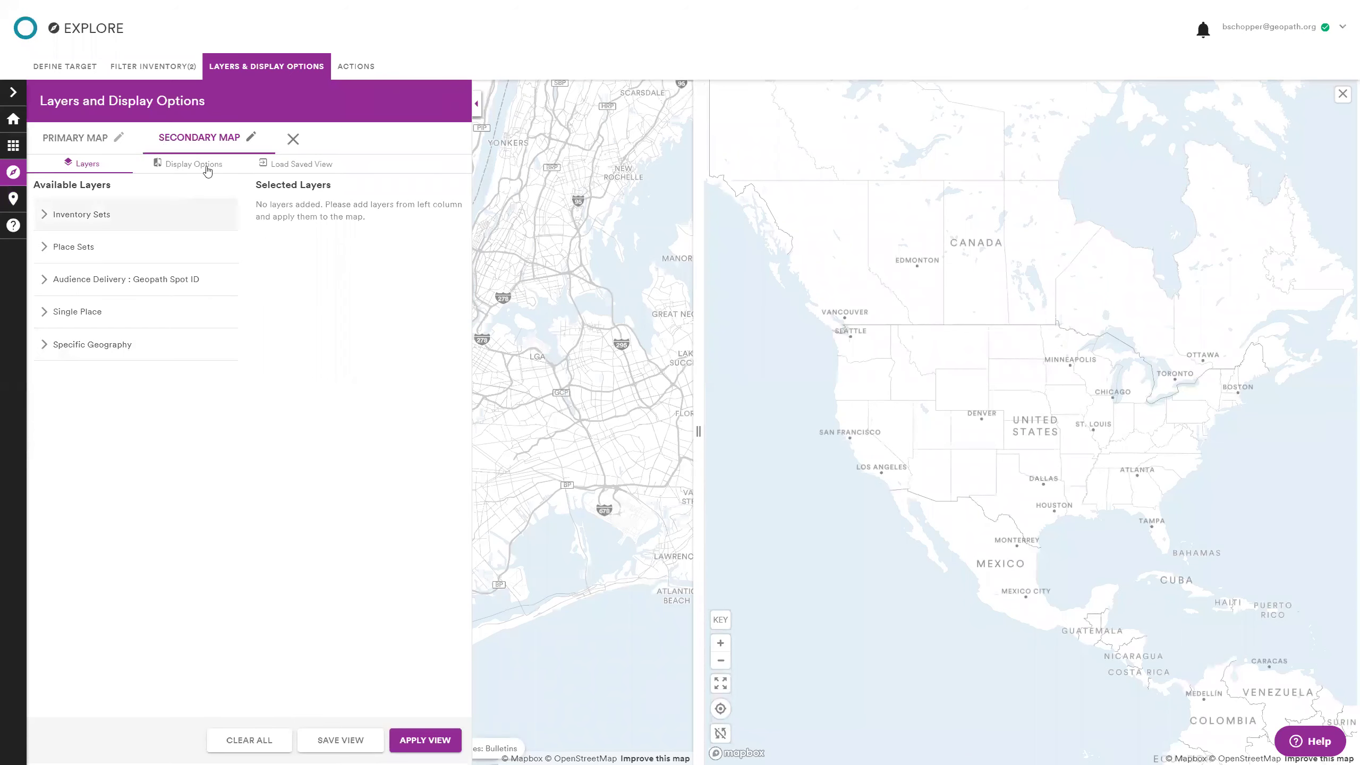
pyautogui.click(190, 164)
pyautogui.click(104, 214)
pyautogui.click(109, 224)
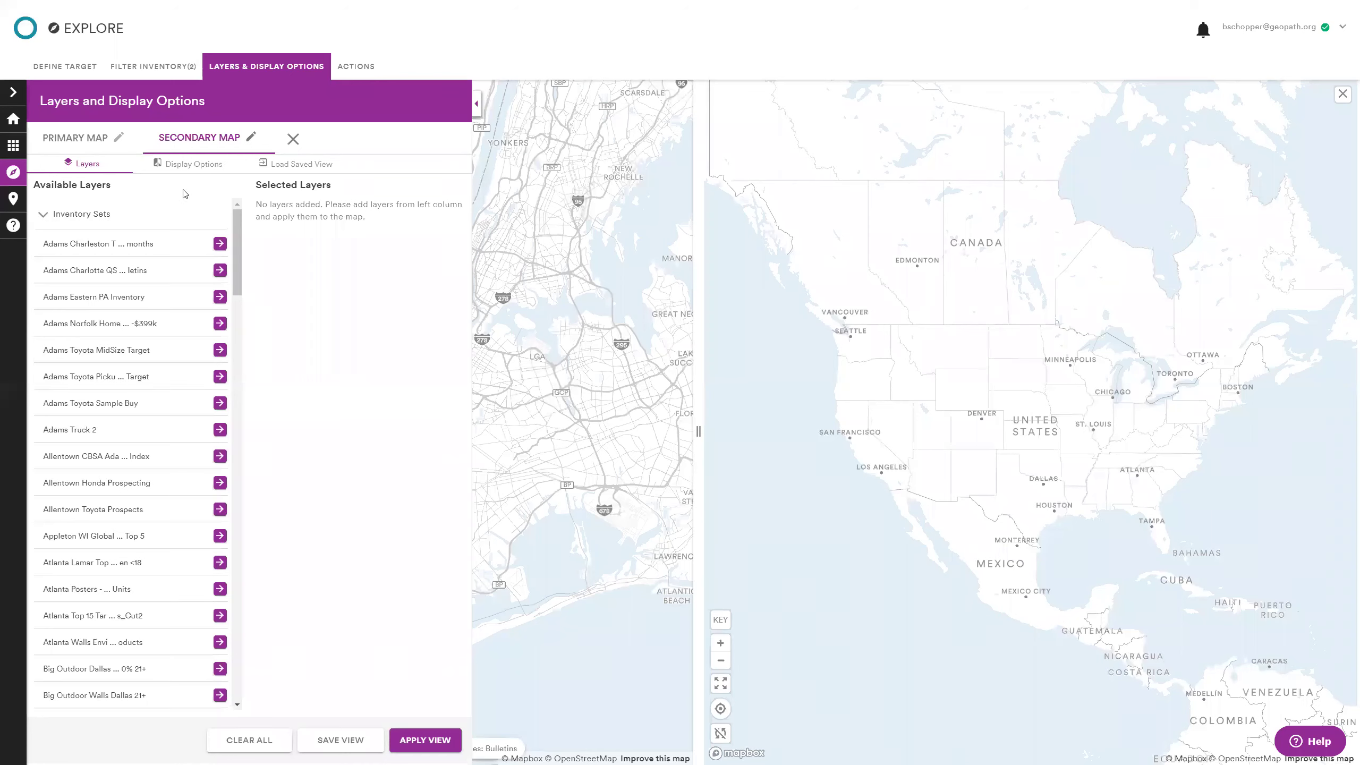
pyautogui.scroll(-15, 154, 404)
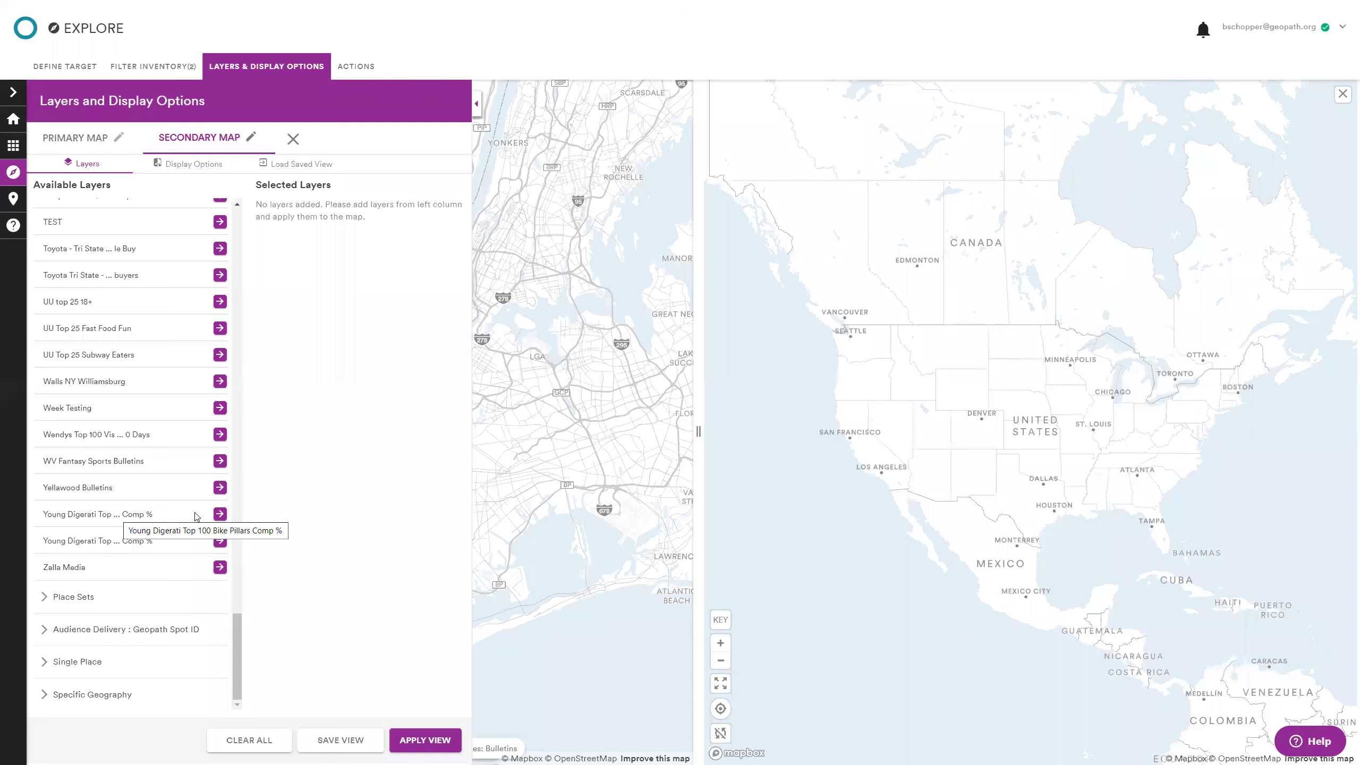
pyautogui.click(219, 514)
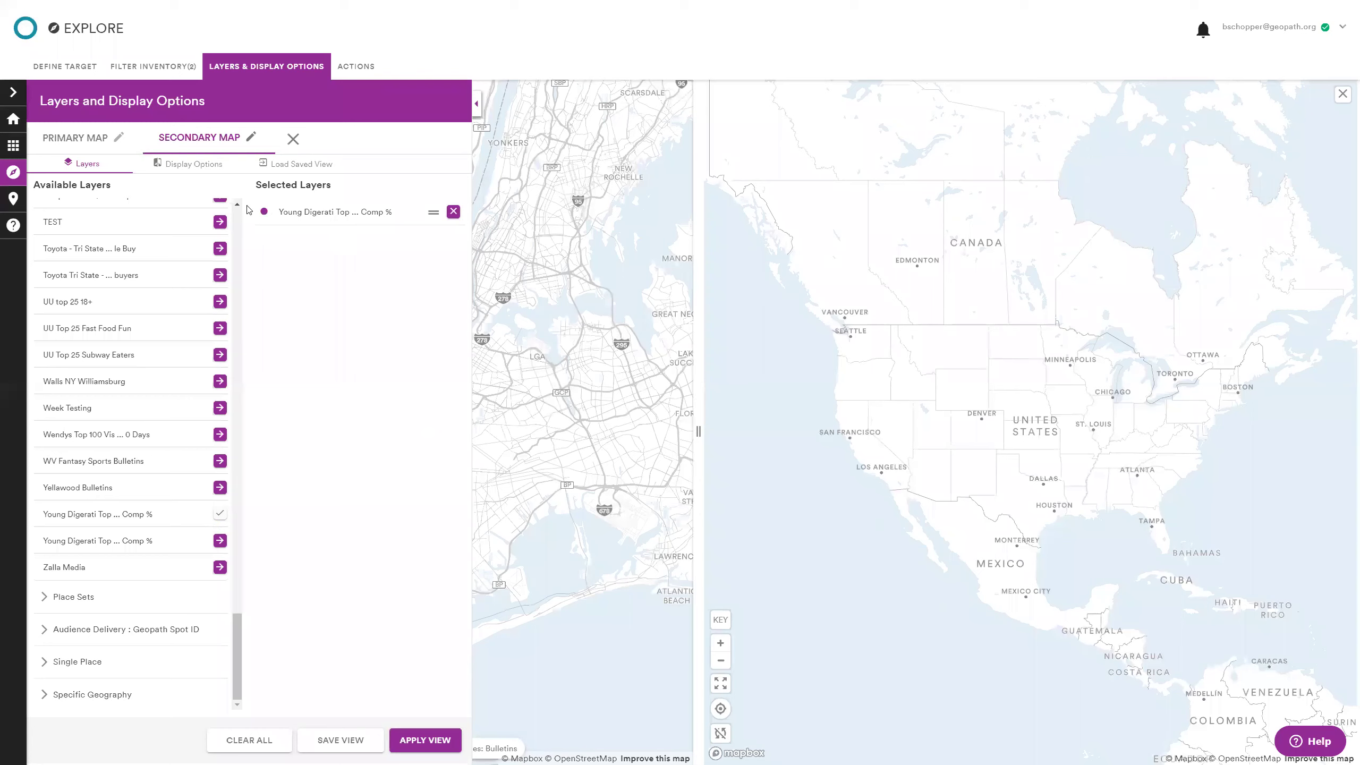
# Set the bike pillars layer's icon colour to #30FF00 and apply the view to the secondary map
pyautogui.click(265, 212)
pyautogui.click(422, 303)
pyautogui.moveTo(423, 303); pyautogui.dragTo(423, 300)
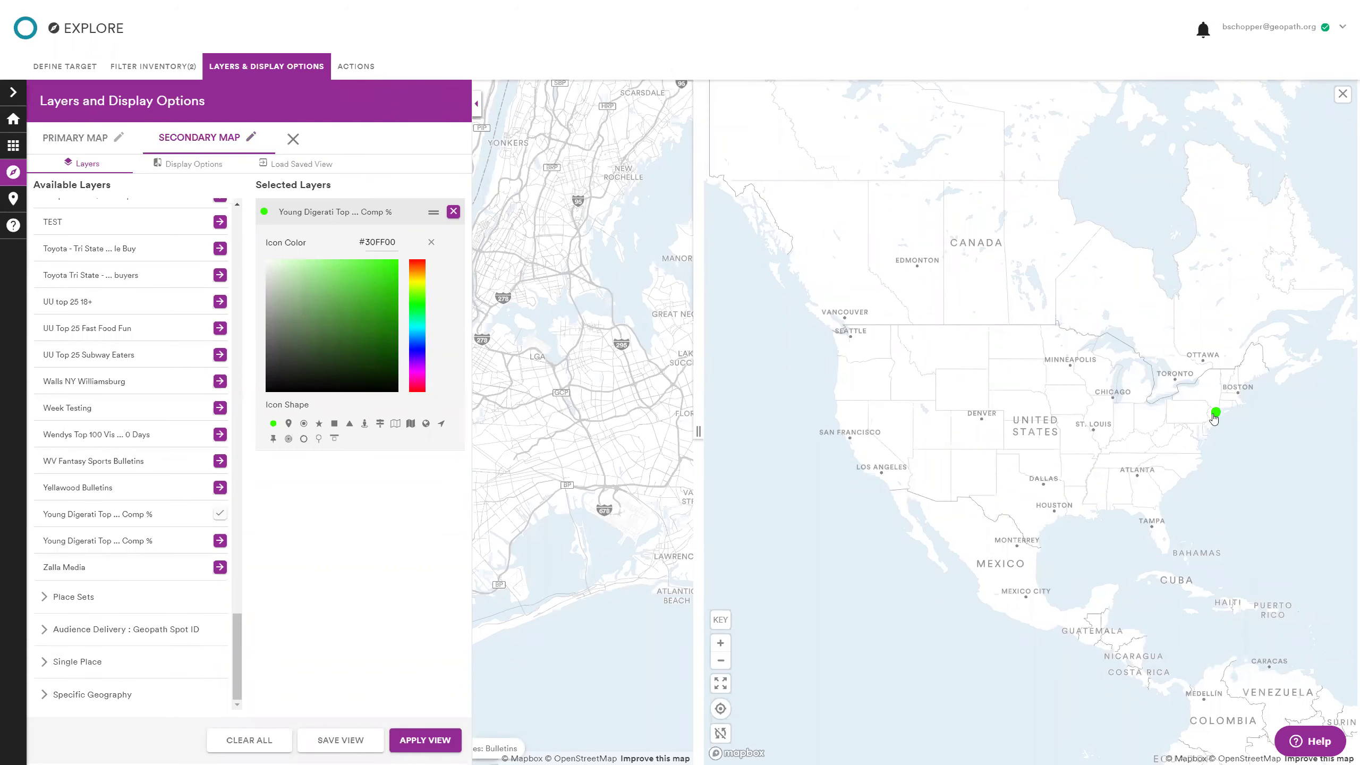
# Centre the secondary map on the green bike pillar spots in New York, hide the layer options, and synchronize the two maps
pyautogui.scroll(2, 1215, 412)
pyautogui.scroll(1, 1223, 419)
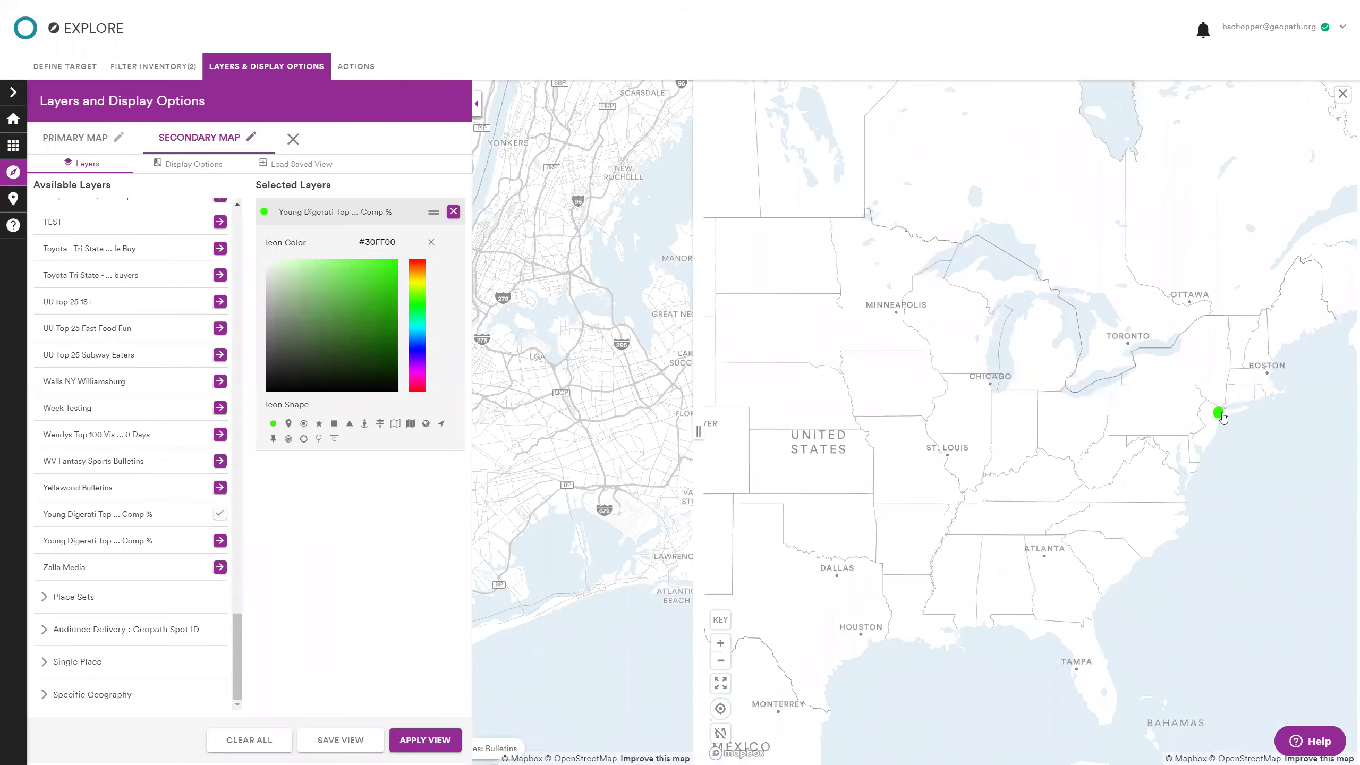
pyautogui.scroll(3, 1222, 418)
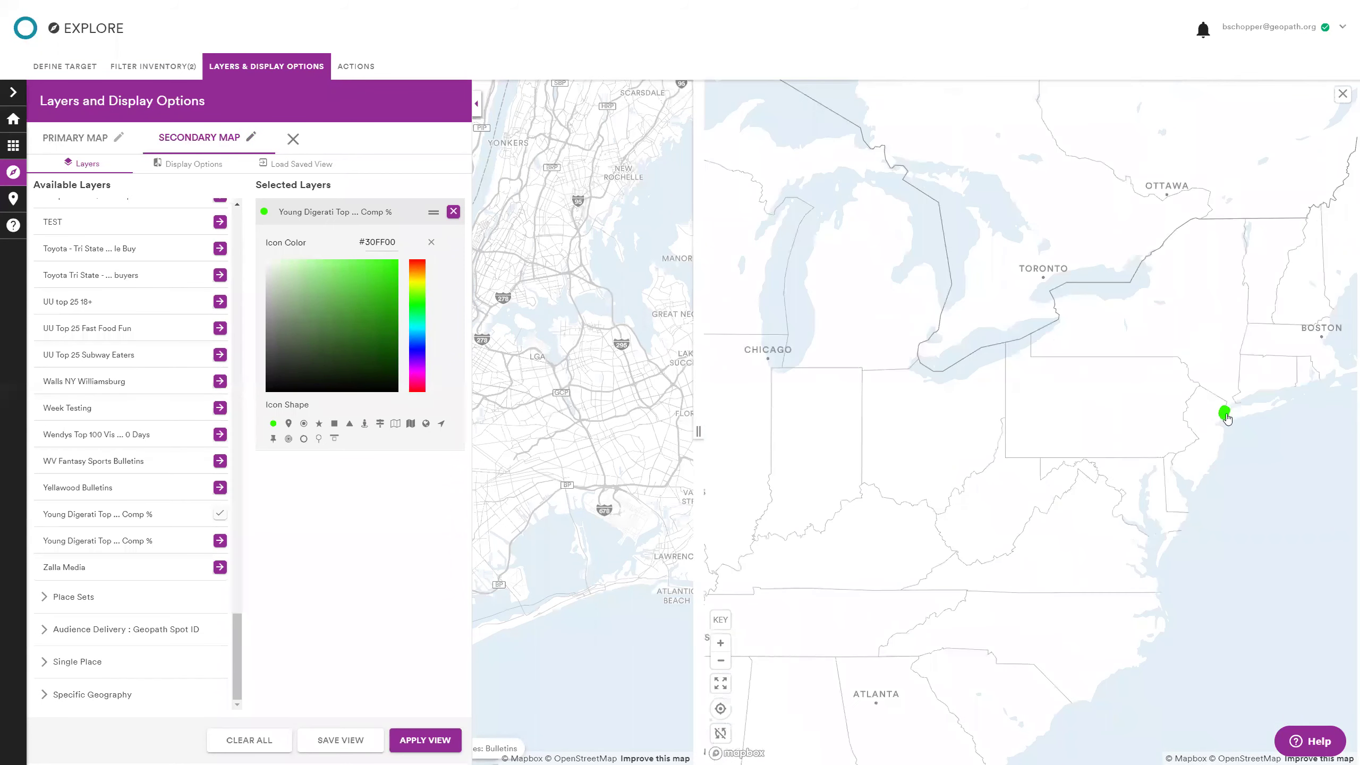
pyautogui.scroll(2, 1231, 416)
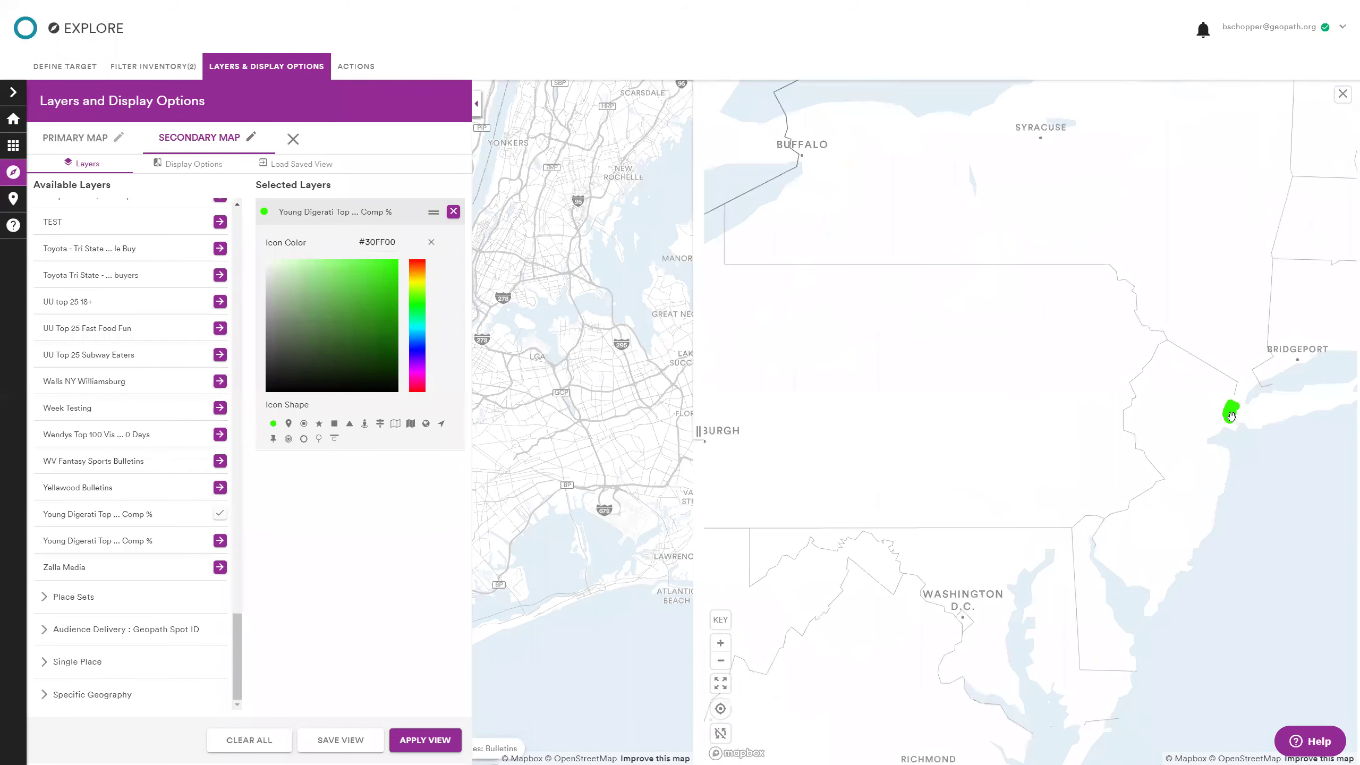
pyautogui.scroll(2, 1232, 415)
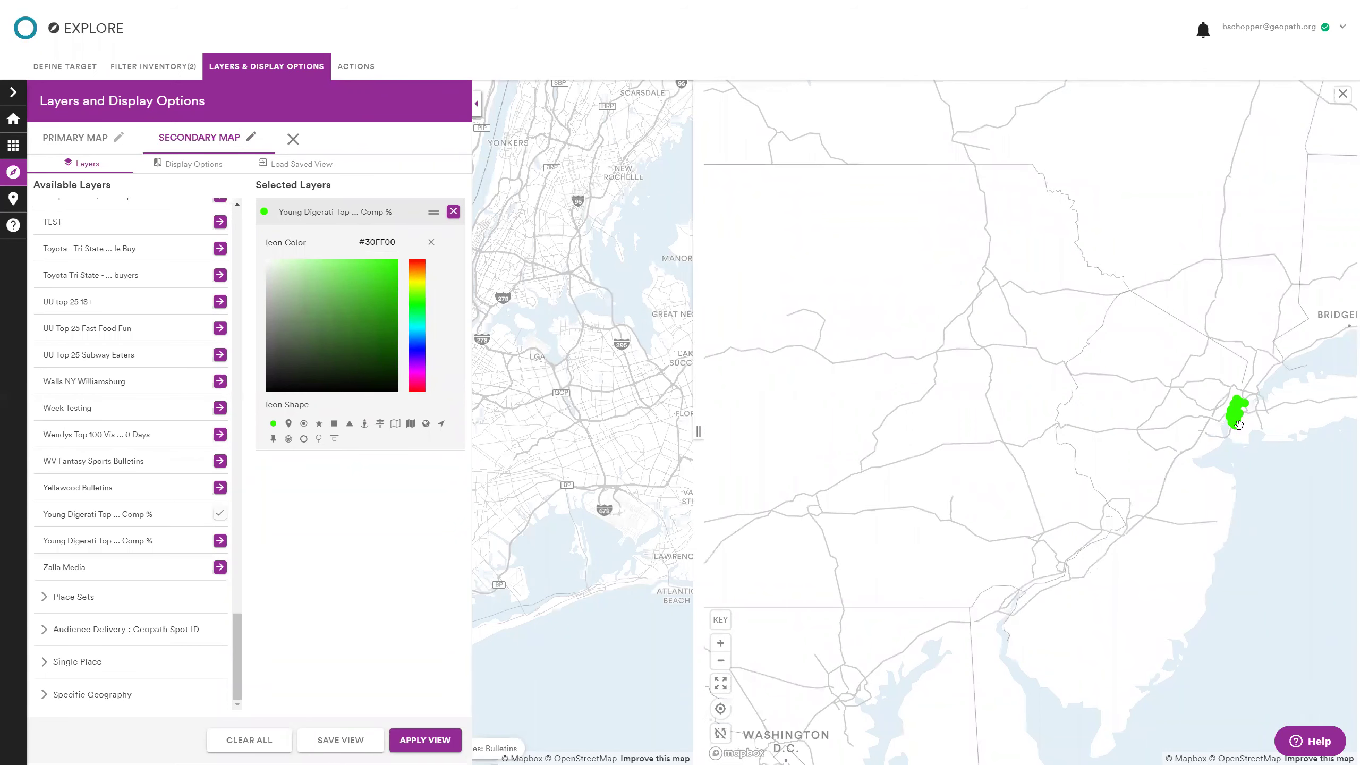
pyautogui.scroll(3, 1236, 423)
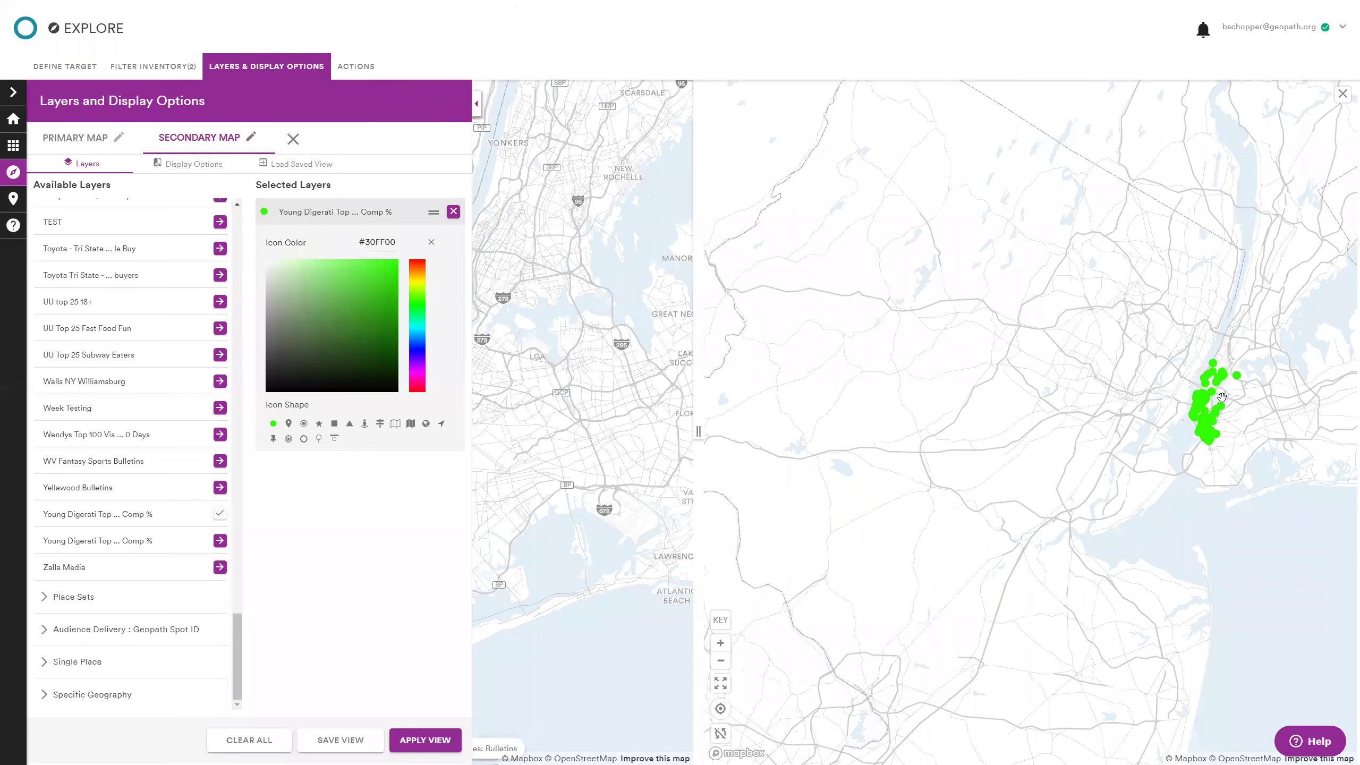
pyautogui.scroll(1, 1218, 395)
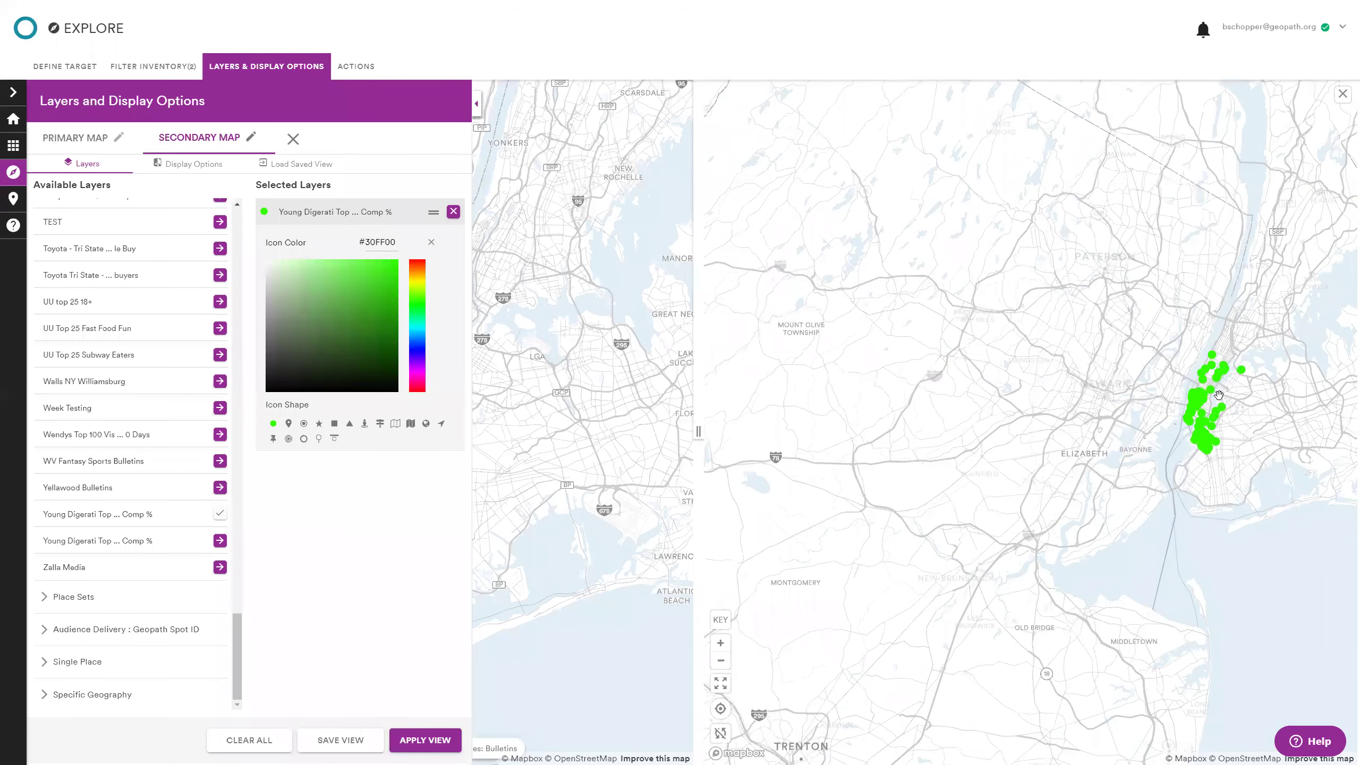
pyautogui.scroll(2, 1219, 394)
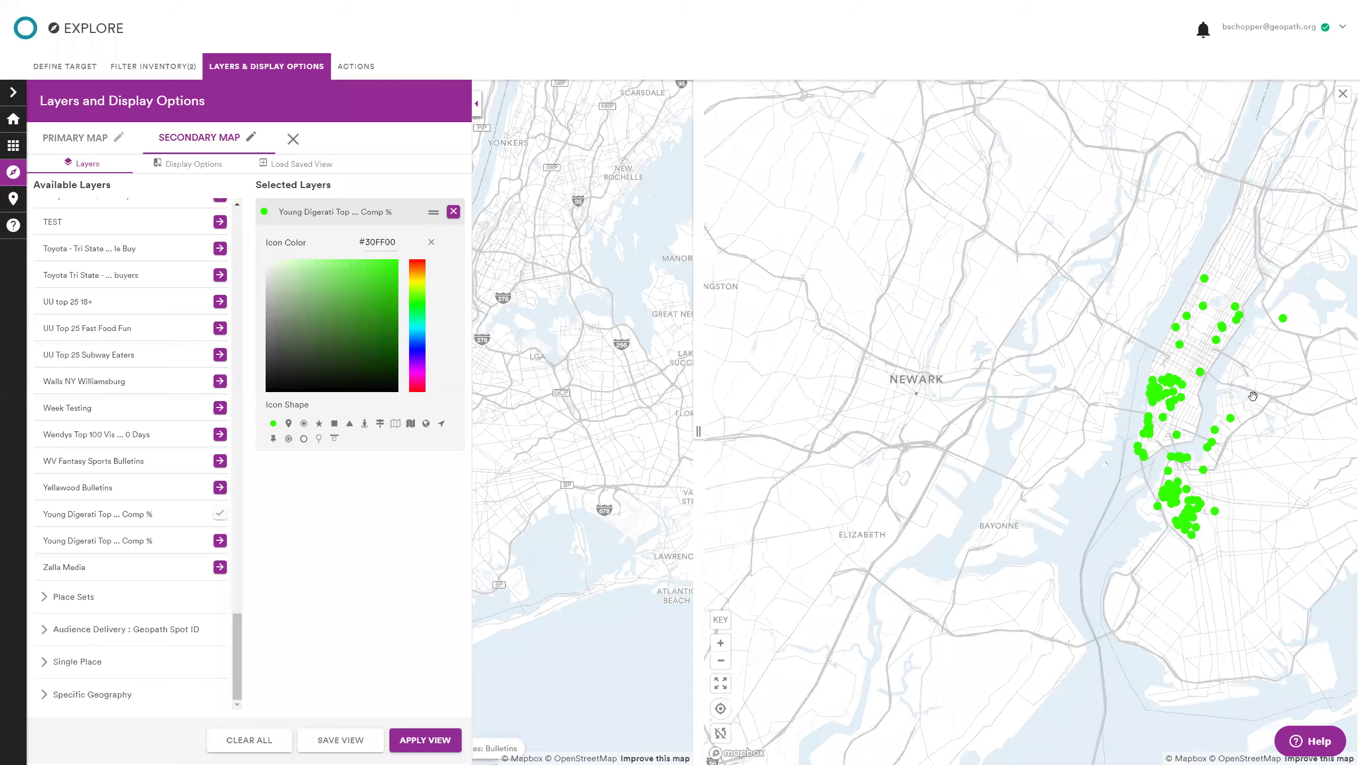
pyautogui.scroll(1, 1252, 396)
pyautogui.moveTo(1264, 380); pyautogui.dragTo(1061, 401)
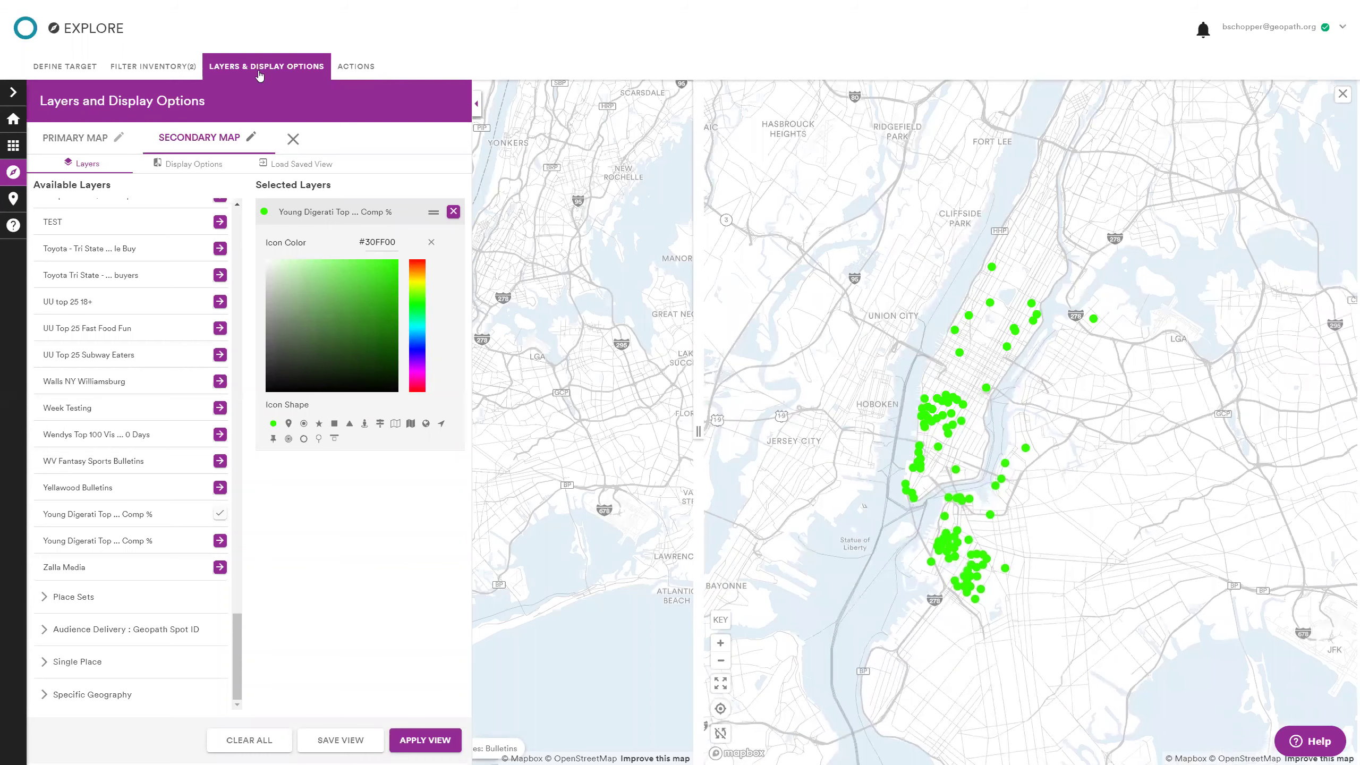
pyautogui.click(261, 69)
pyautogui.click(720, 732)
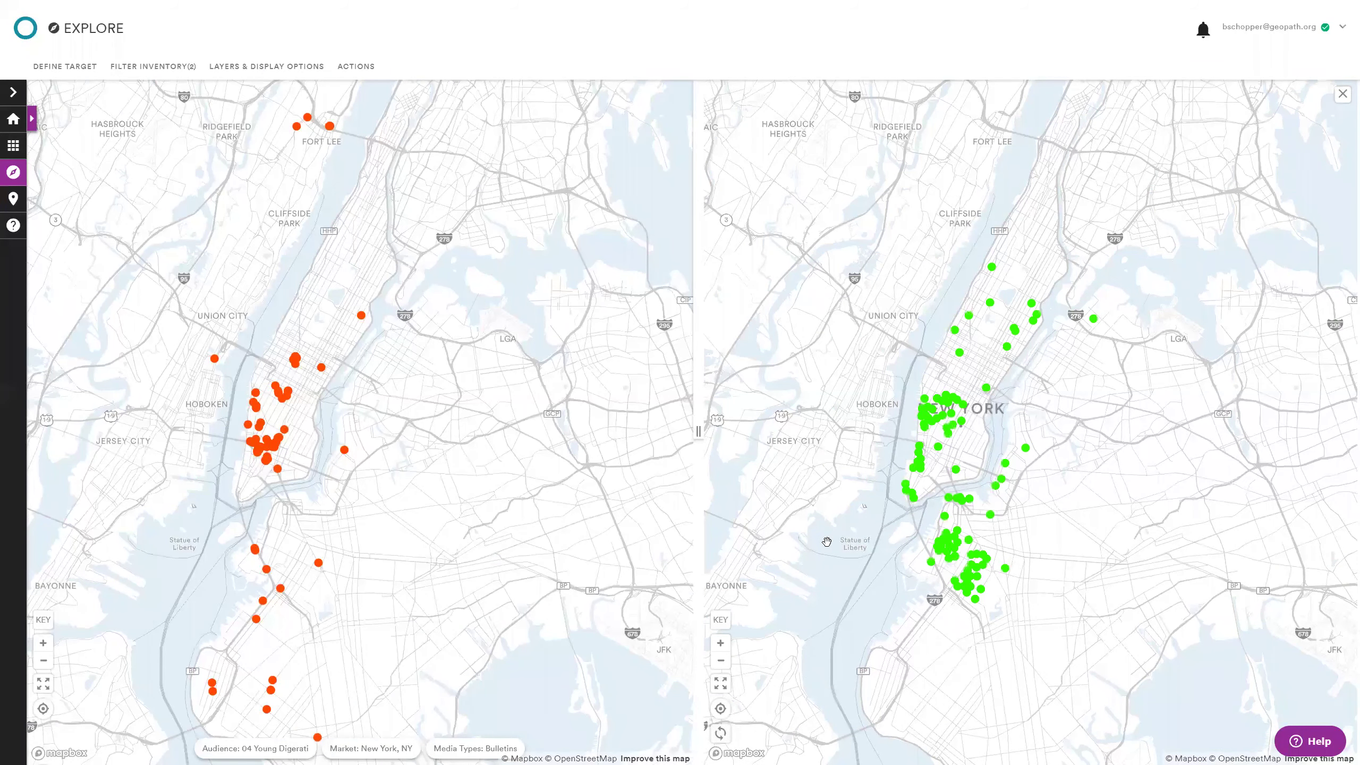
# Compare both inventory layers across Manhattan and open the inventory detail sheet of the Lamar bulletin at Astor Place / Cooper Square
pyautogui.scroll(1, 979, 431)
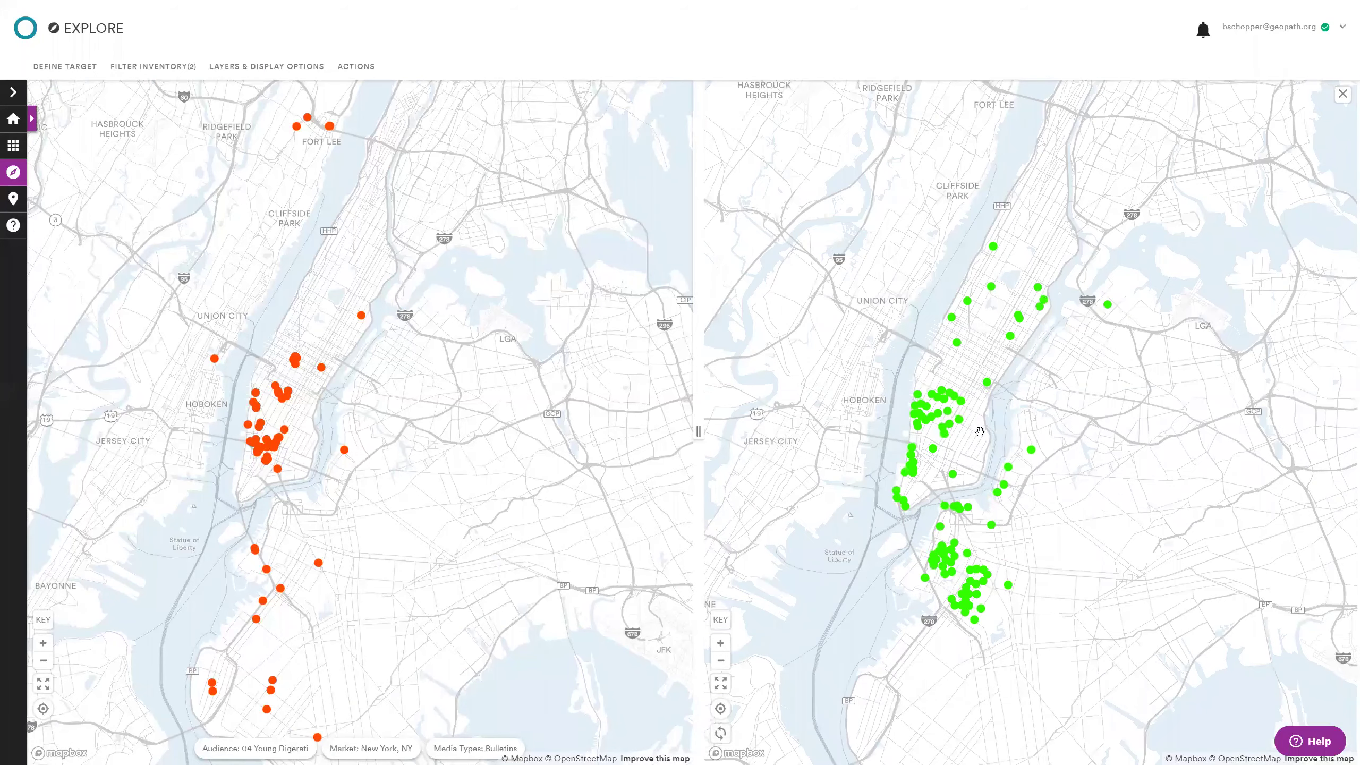
pyautogui.scroll(1, 977, 413)
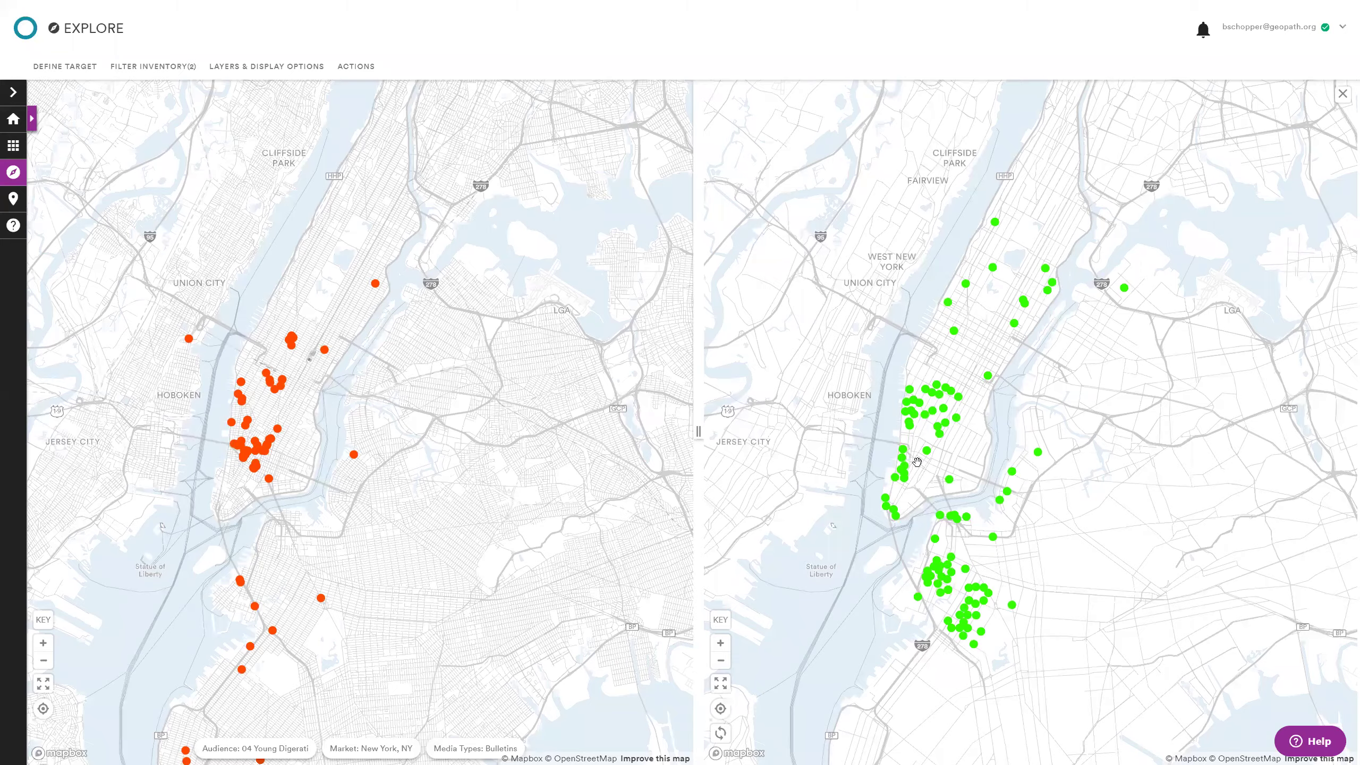
pyautogui.scroll(2, 916, 461)
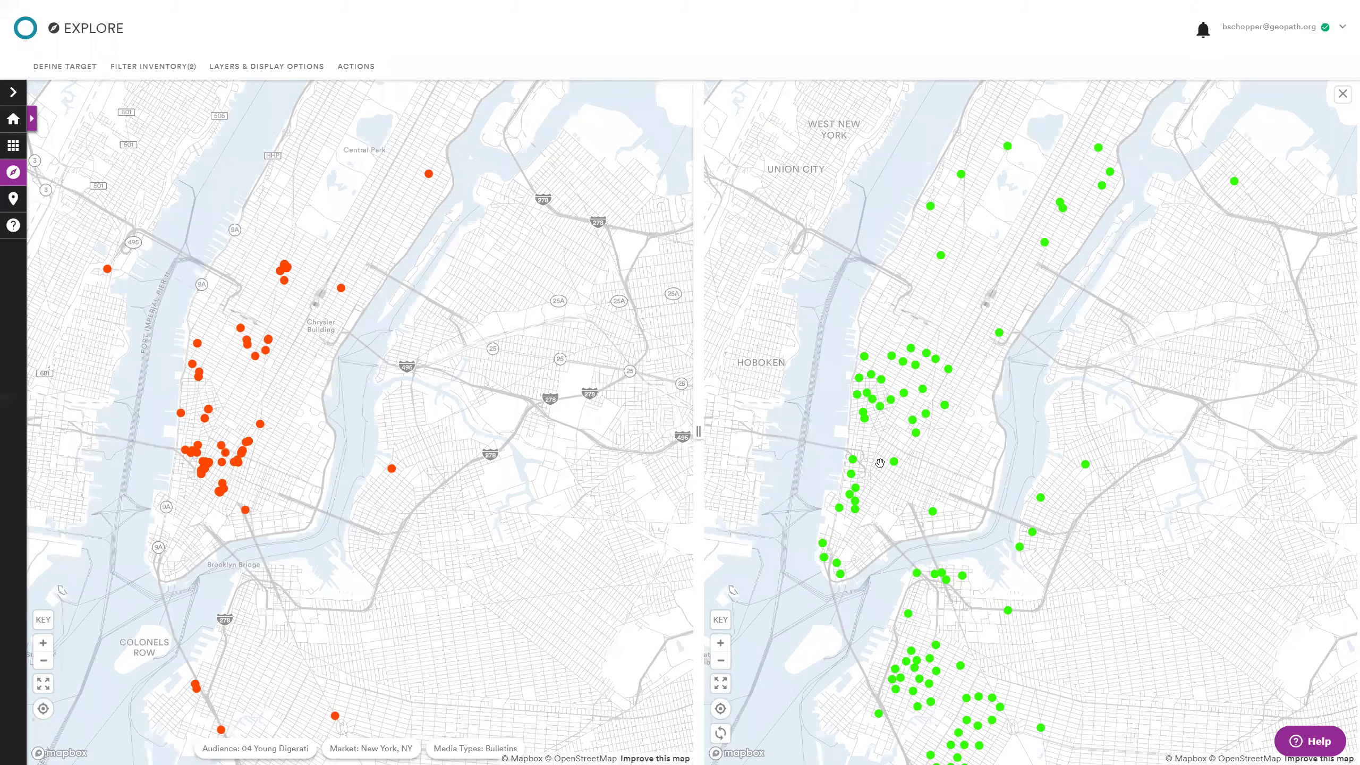
pyautogui.scroll(2, 1017, 463)
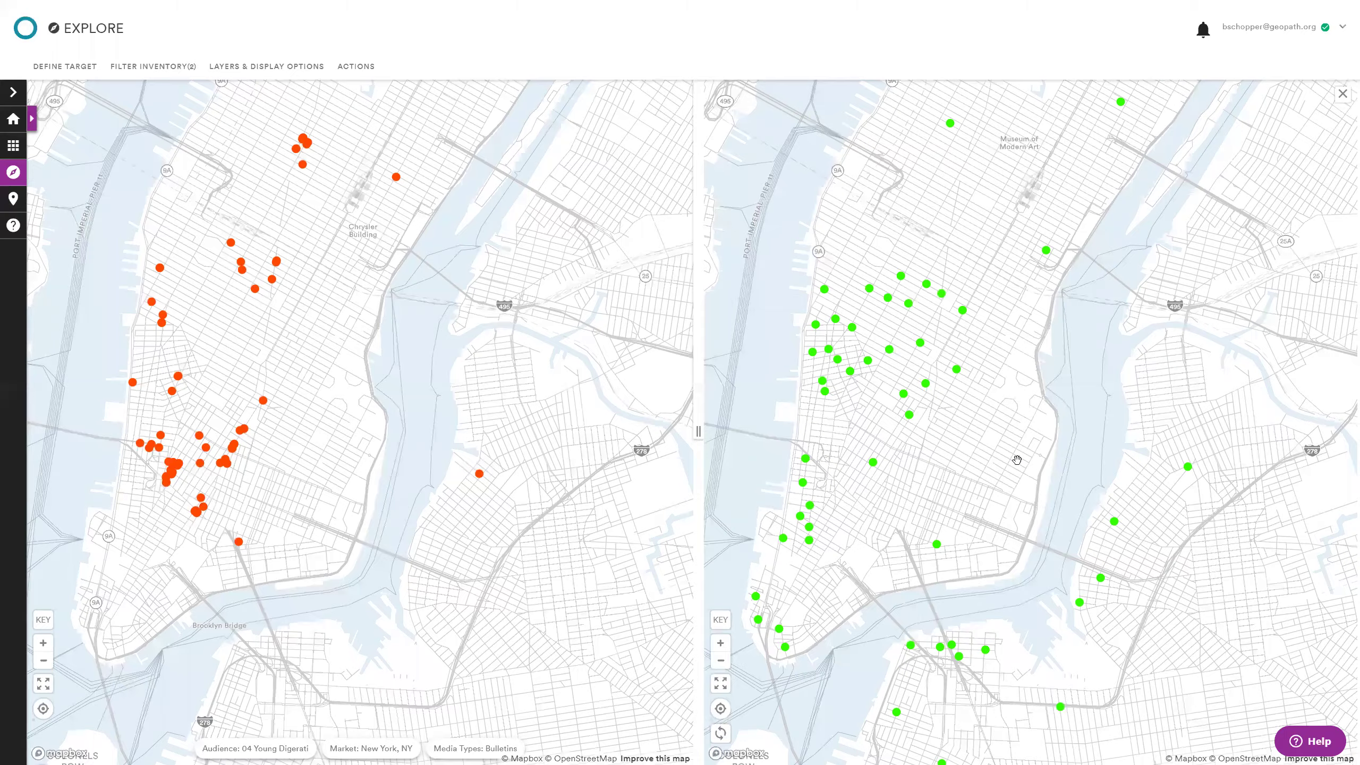
pyautogui.scroll(2, 1017, 460)
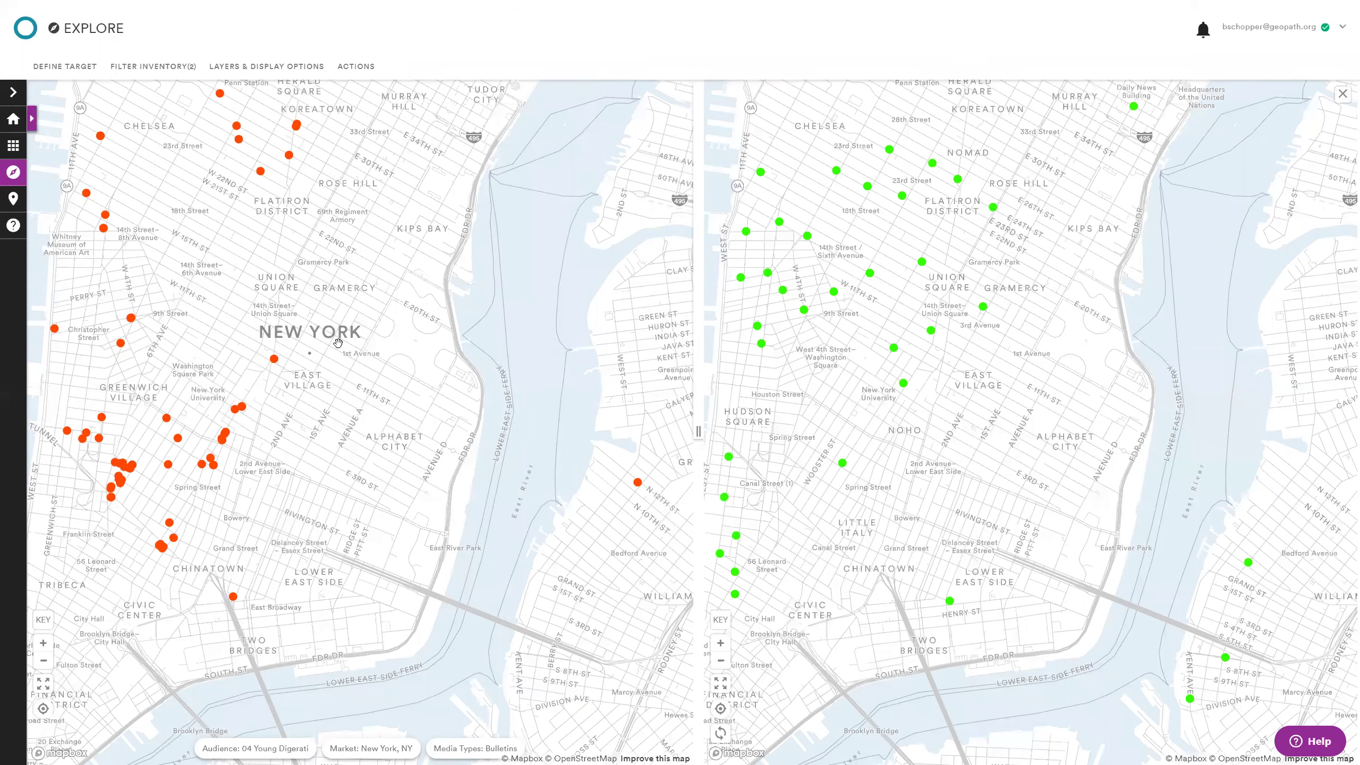
pyautogui.click(274, 361)
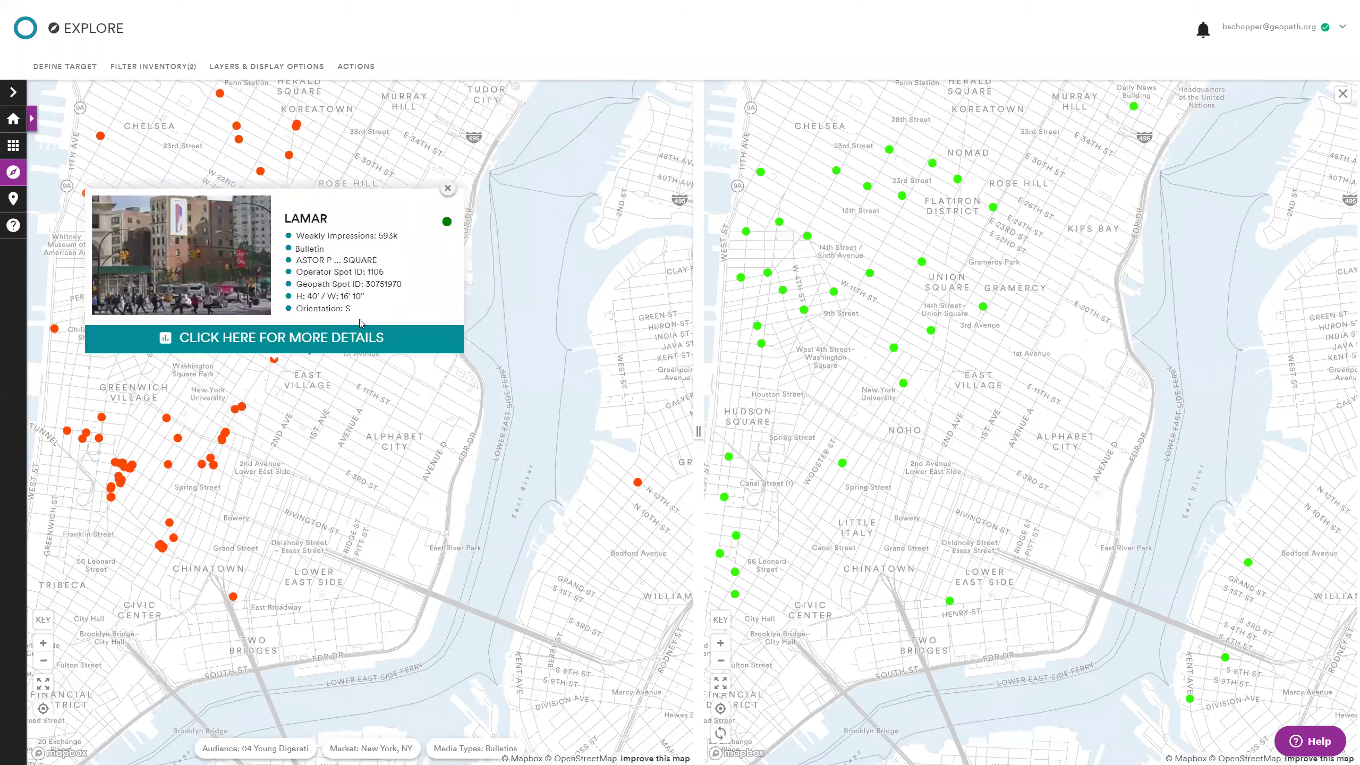
pyautogui.click(289, 351)
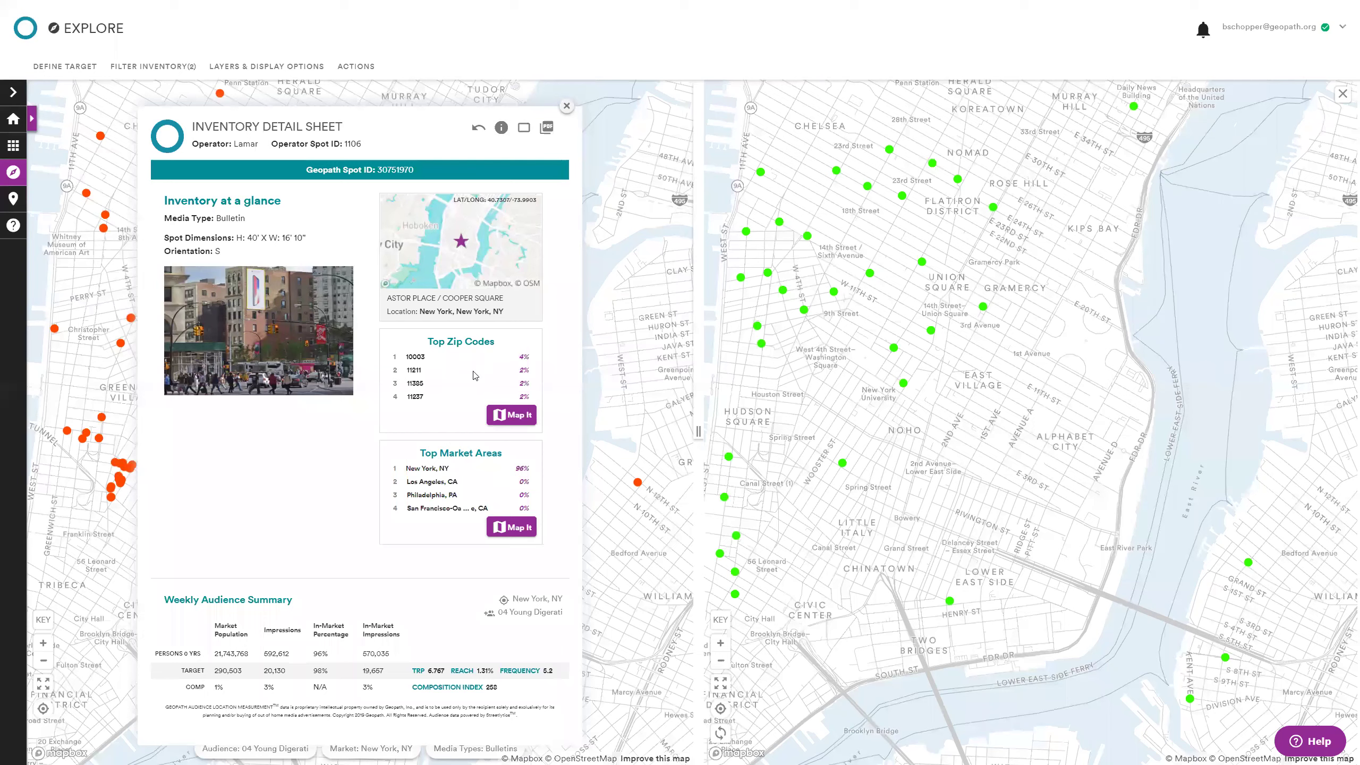
# Map the Astor Place bulletin's top zip codes on the secondary map and examine the shading around the spot, keeping that map open
pyautogui.click(509, 419)
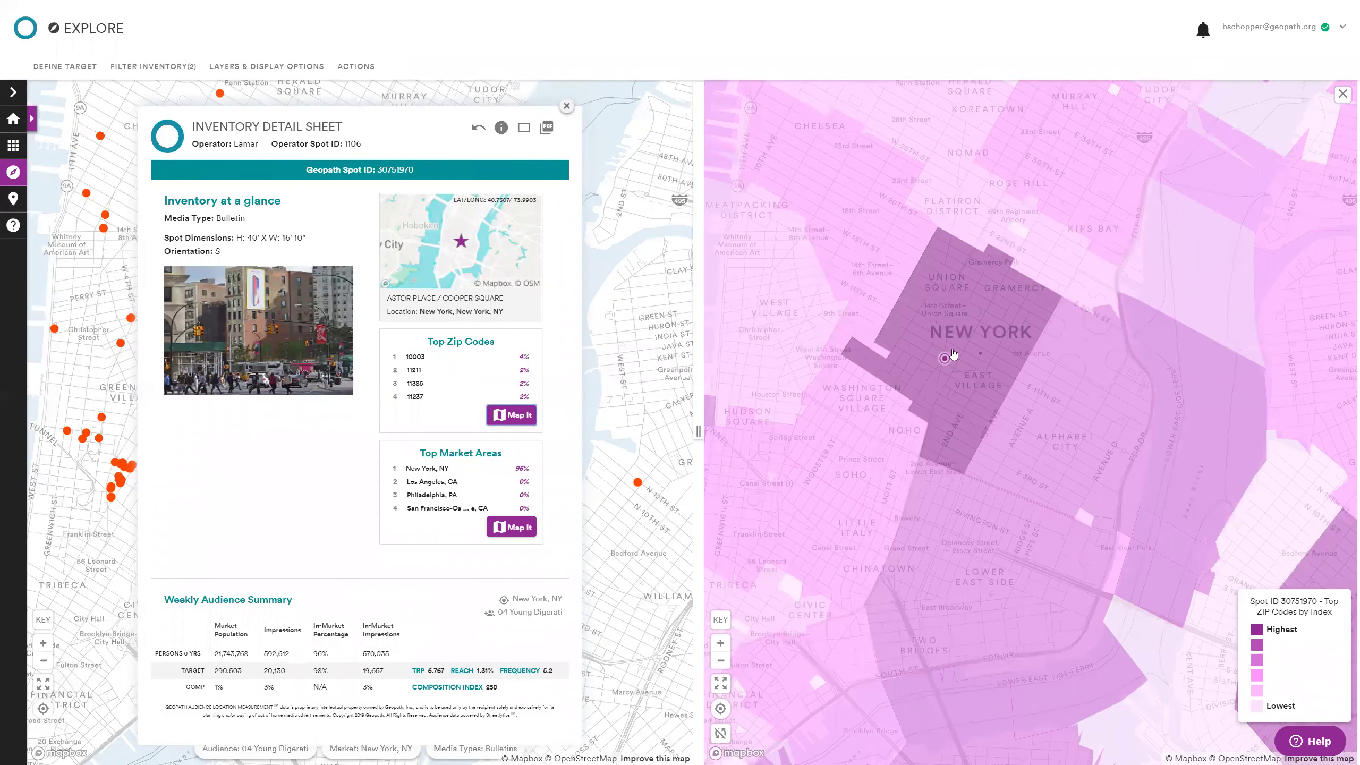
pyautogui.scroll(-1, 955, 354)
pyautogui.scroll(-1, 955, 356)
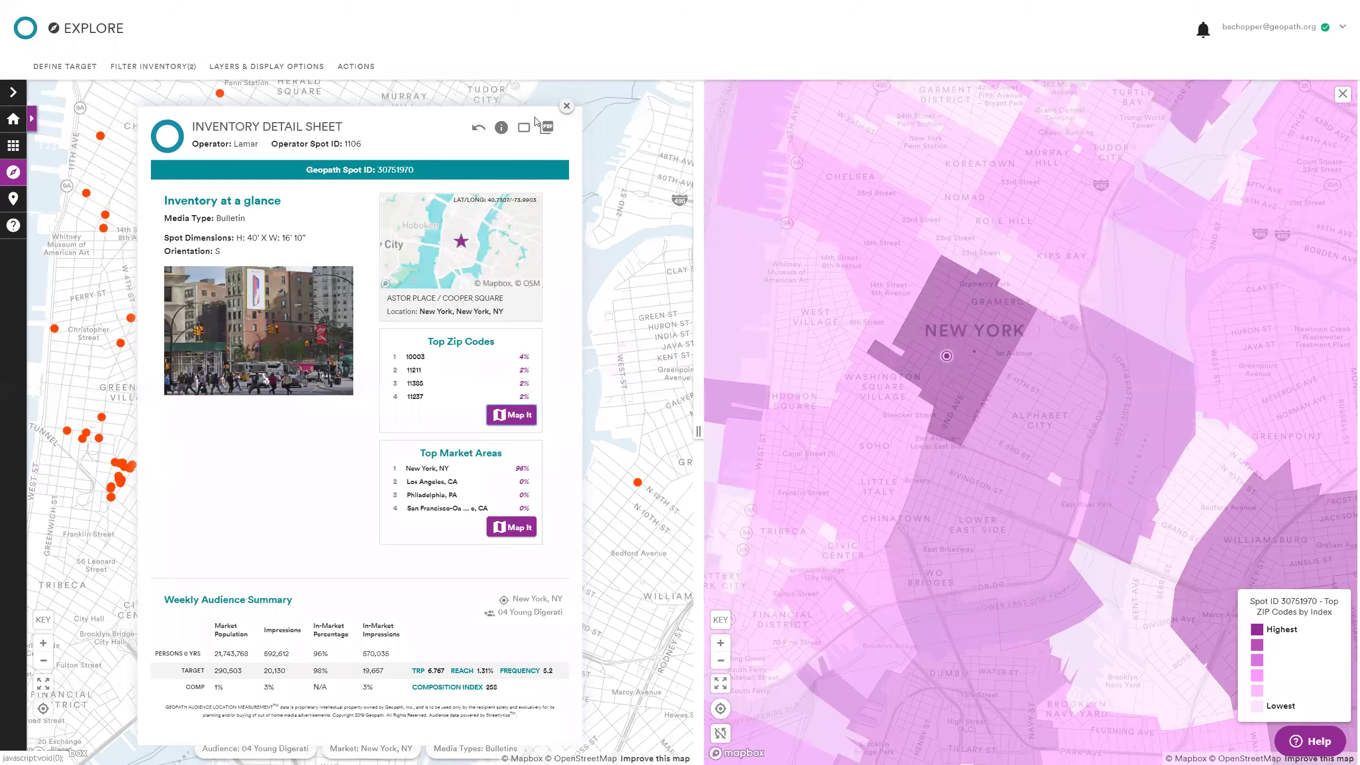
pyautogui.click(1343, 97)
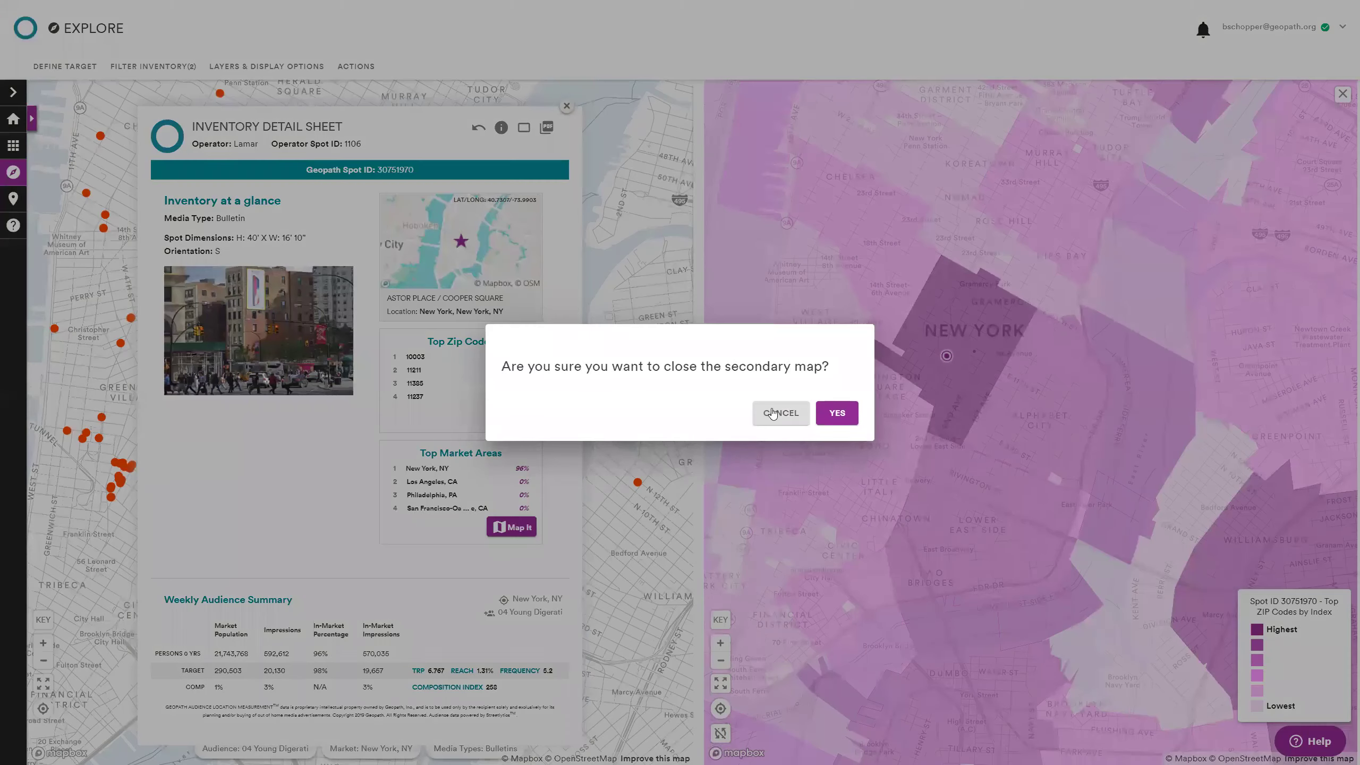
pyautogui.click(673, 514)
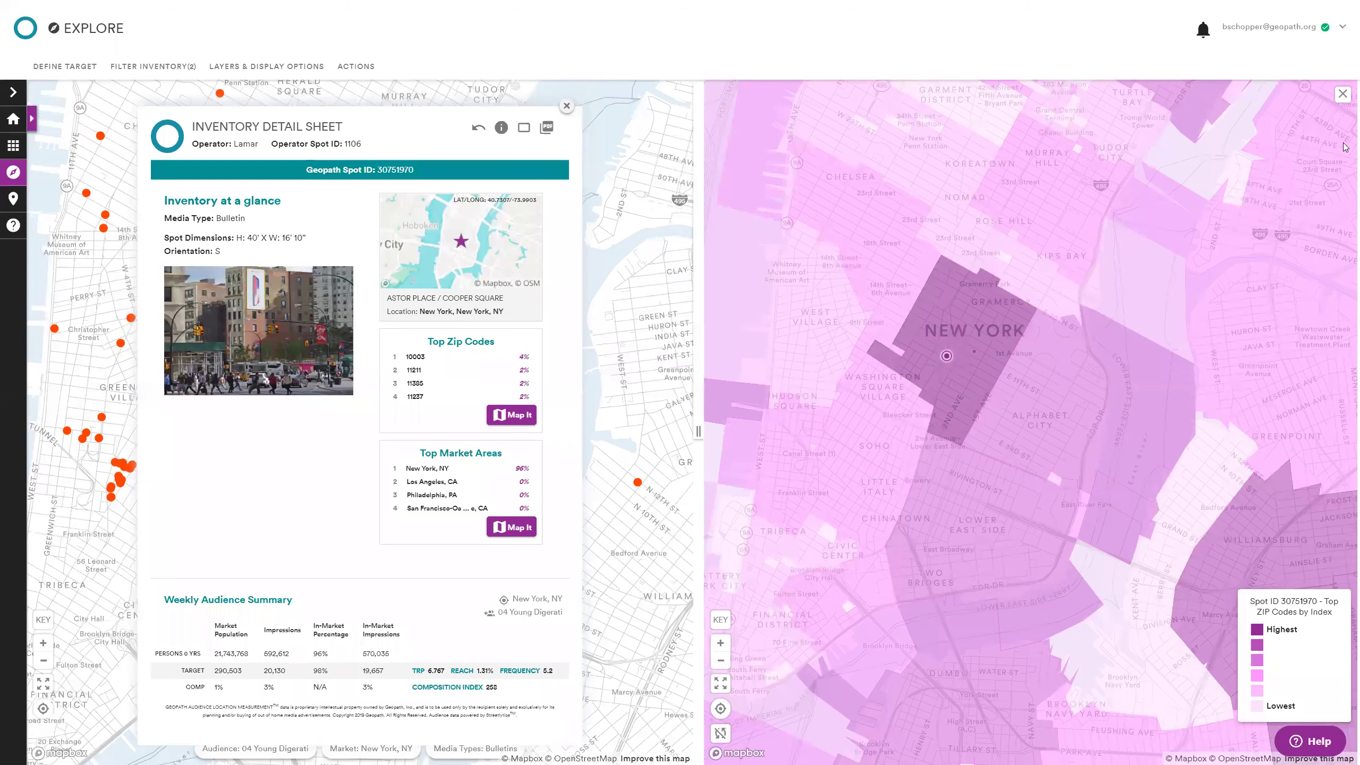
# Close the secondary map and the Astor Place bulletin's inventory detail sheet
pyautogui.click(1343, 94)
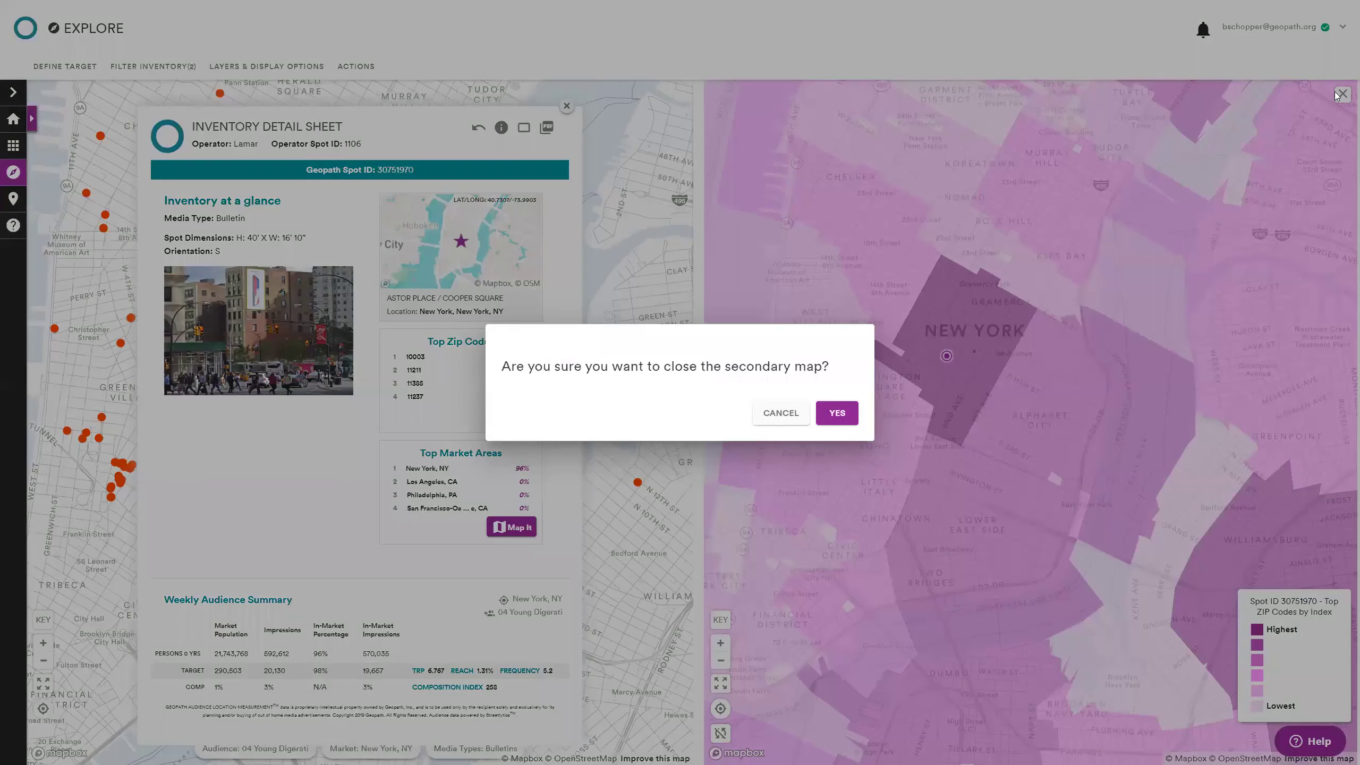
pyautogui.click(834, 419)
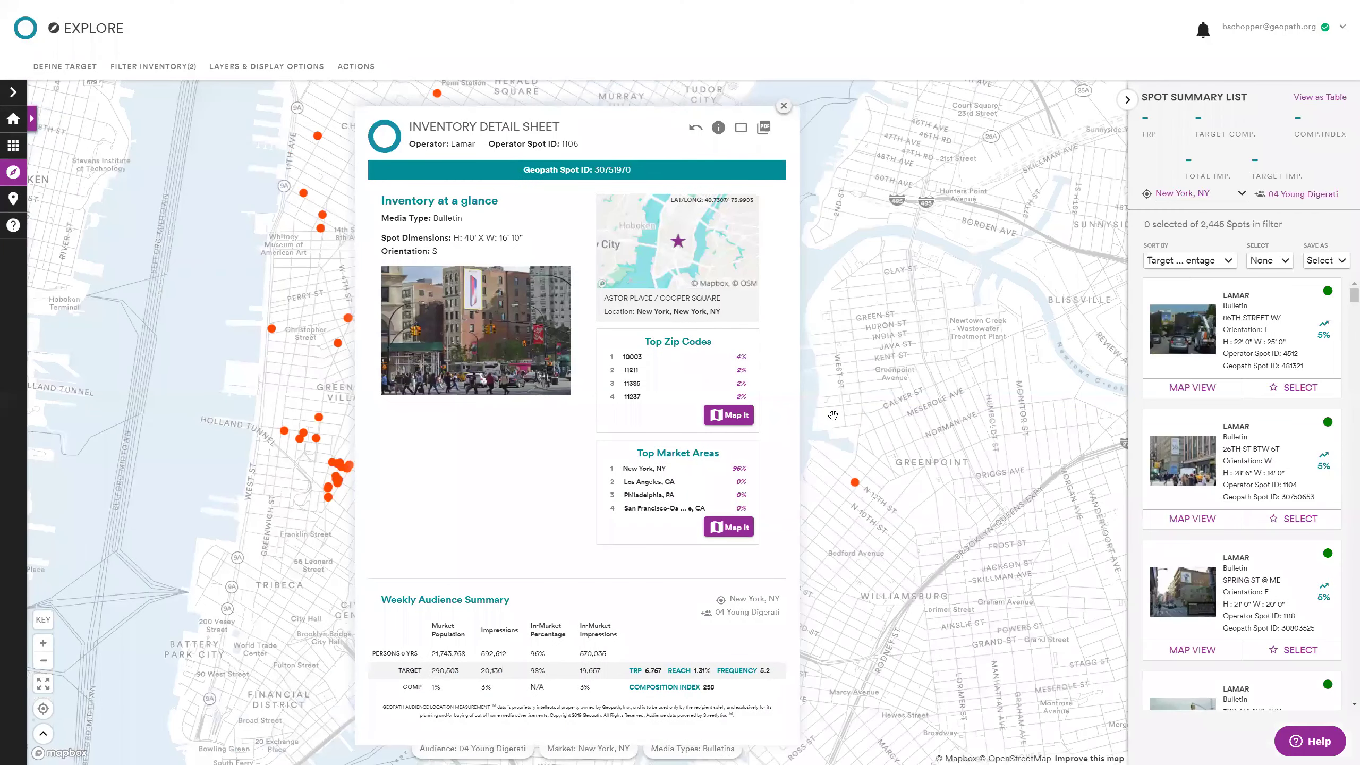
pyautogui.click(783, 109)
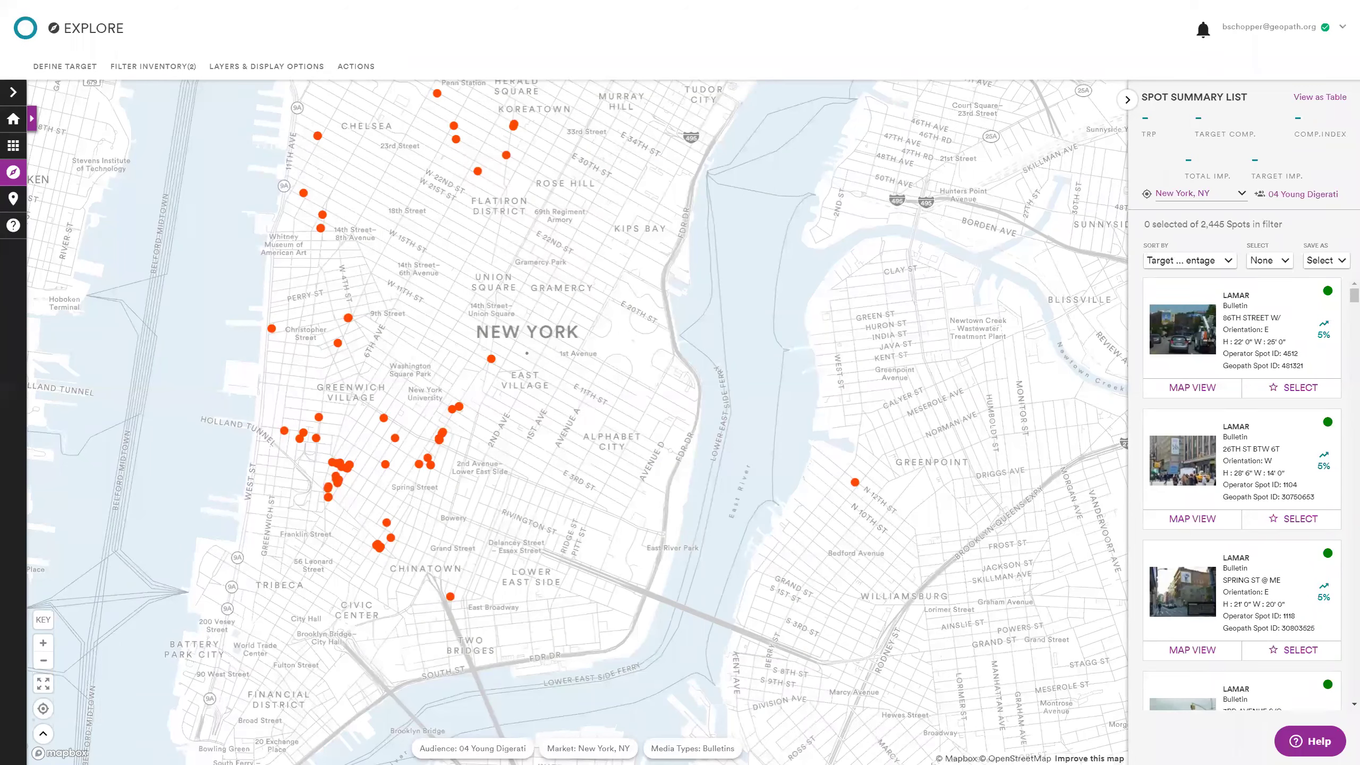
# Clear the current Explore view to remove the audience, market and media type filters
pyautogui.click(355, 67)
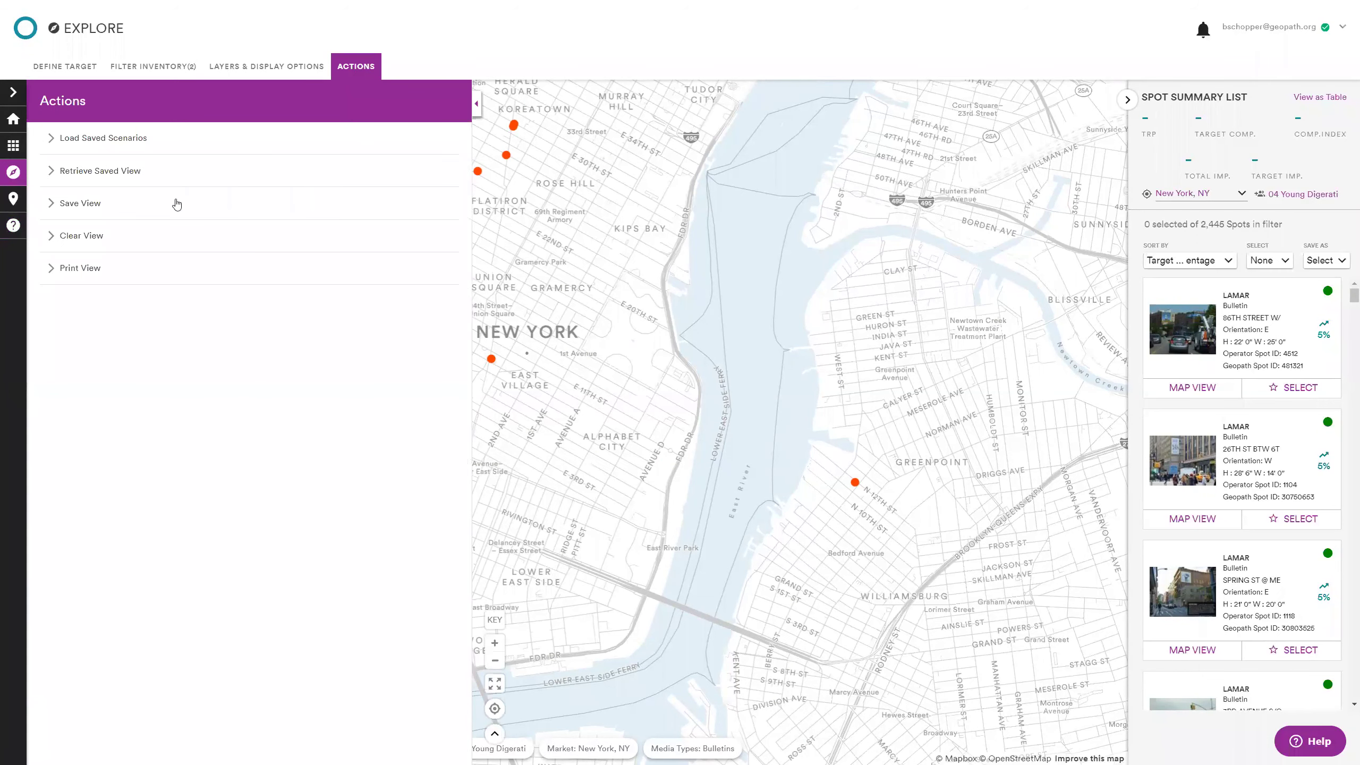
pyautogui.click(94, 236)
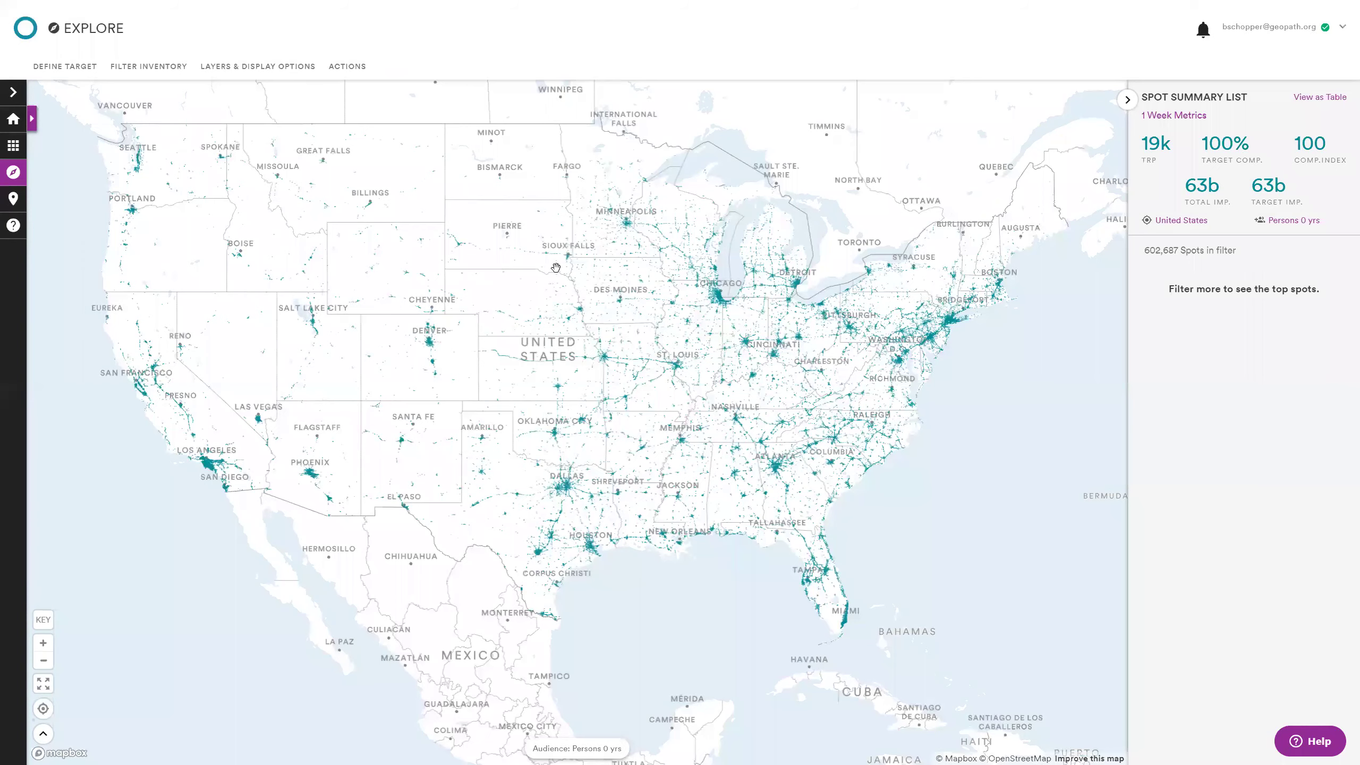
# Create a new project named "January Session" in the Workspace, leaving its optional description empty
pyautogui.click(18, 152)
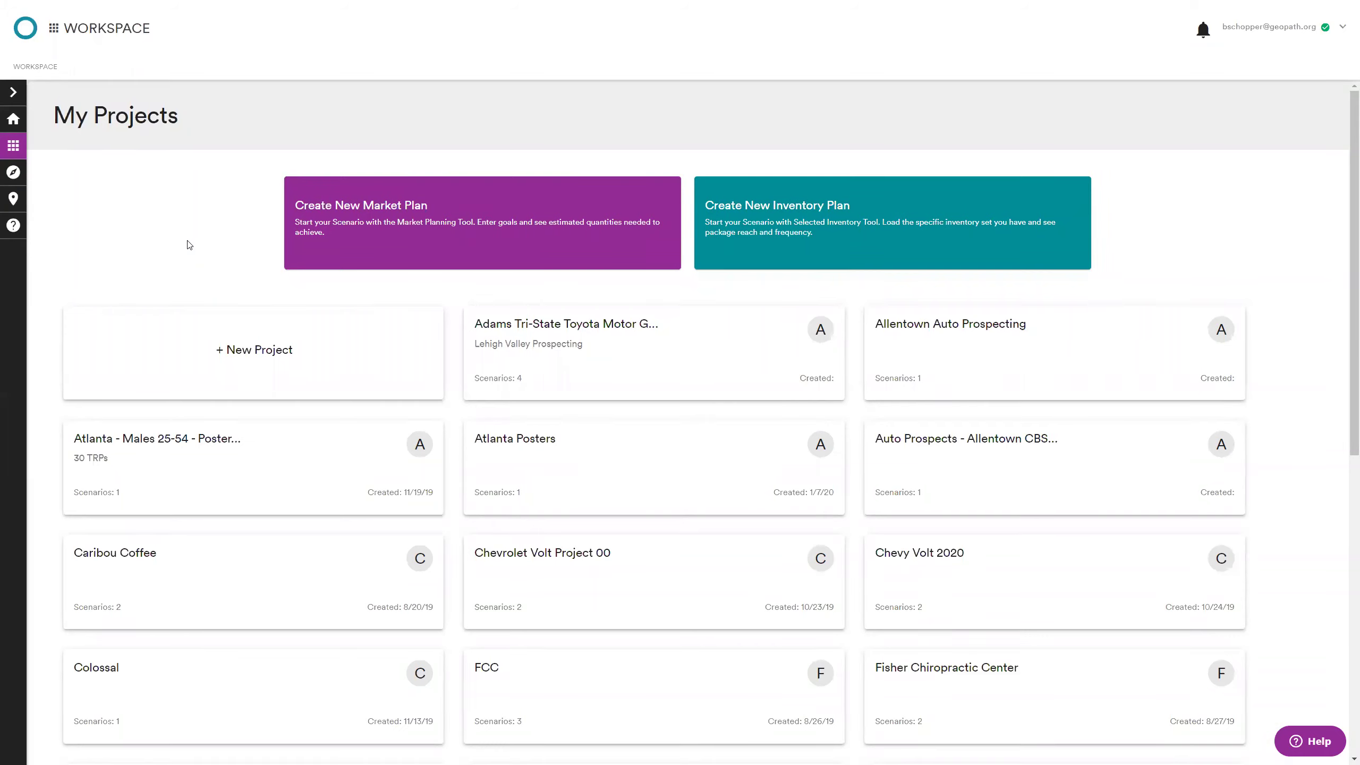
pyautogui.click(229, 342)
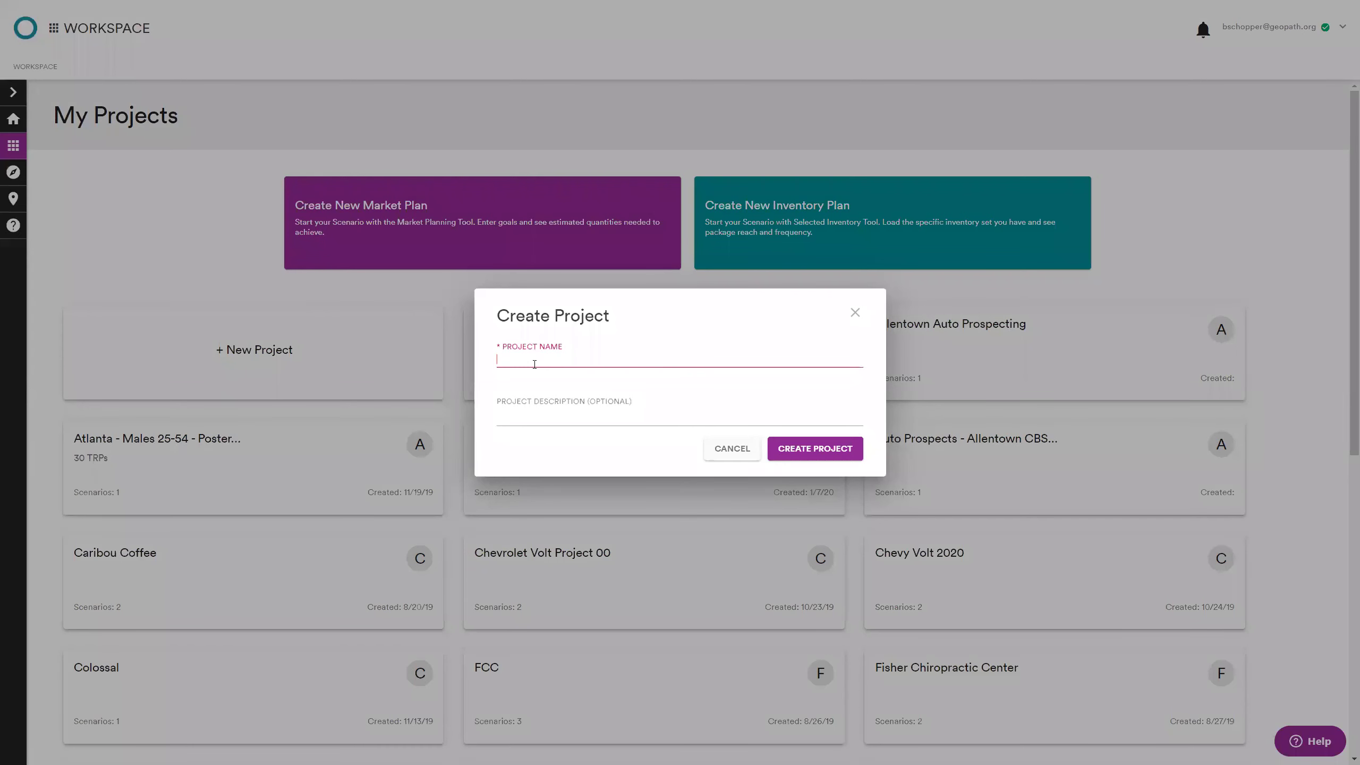
pyautogui.write('January Session')
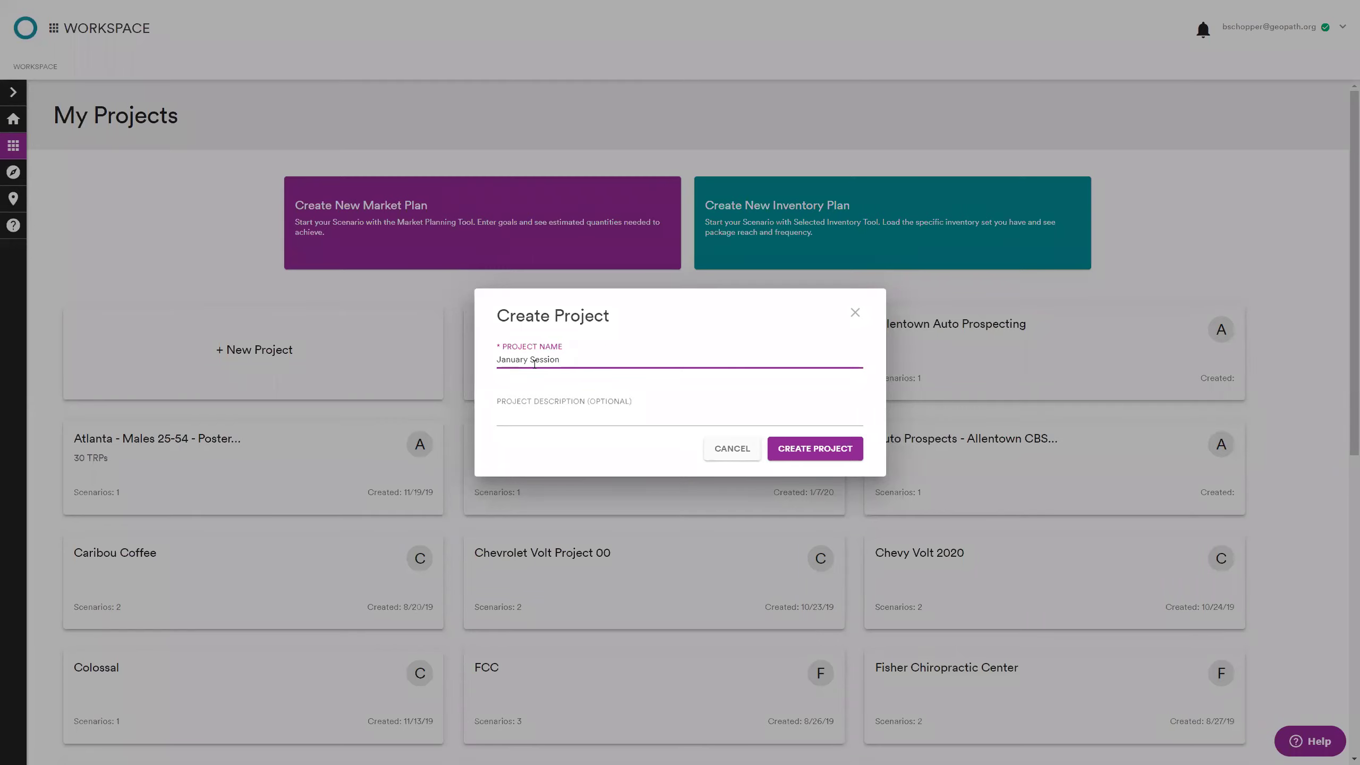
pyautogui.click(553, 410)
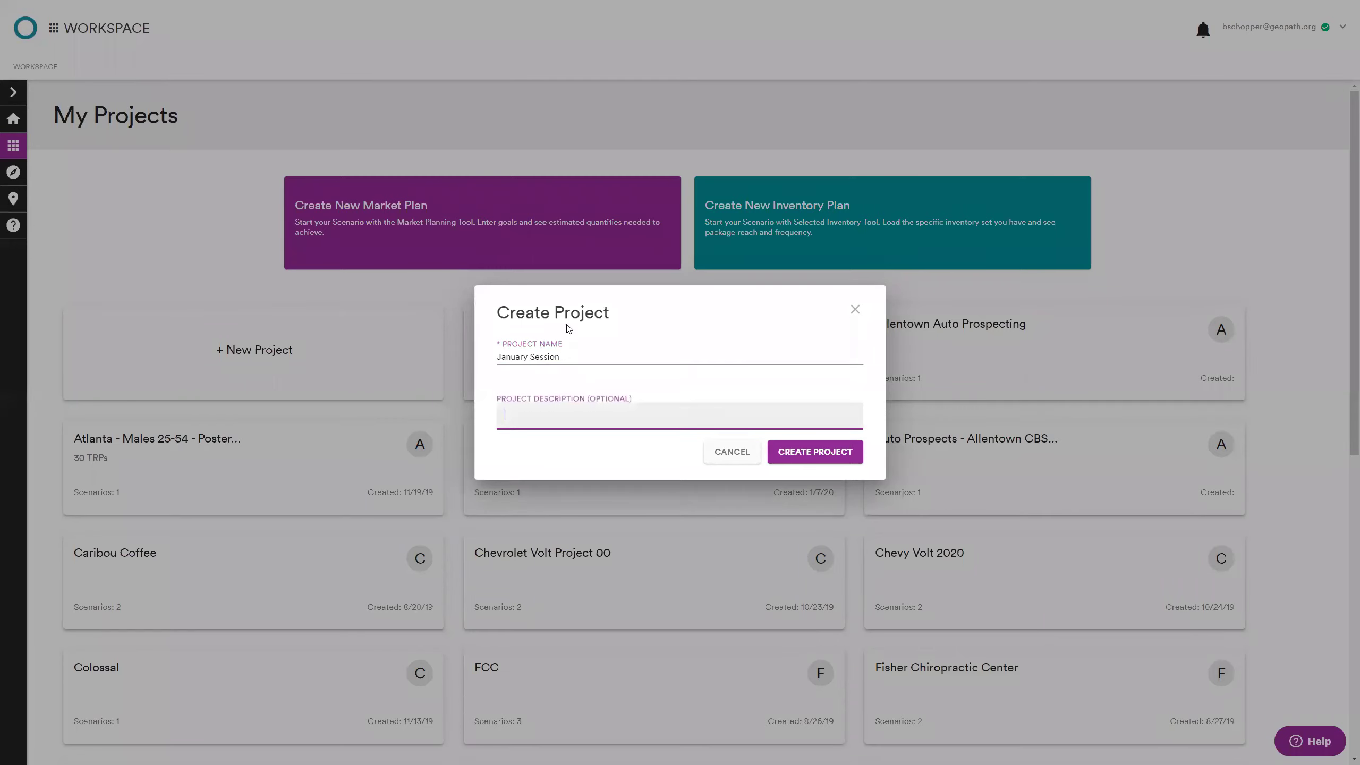
pyautogui.click(569, 358)
pyautogui.click(805, 453)
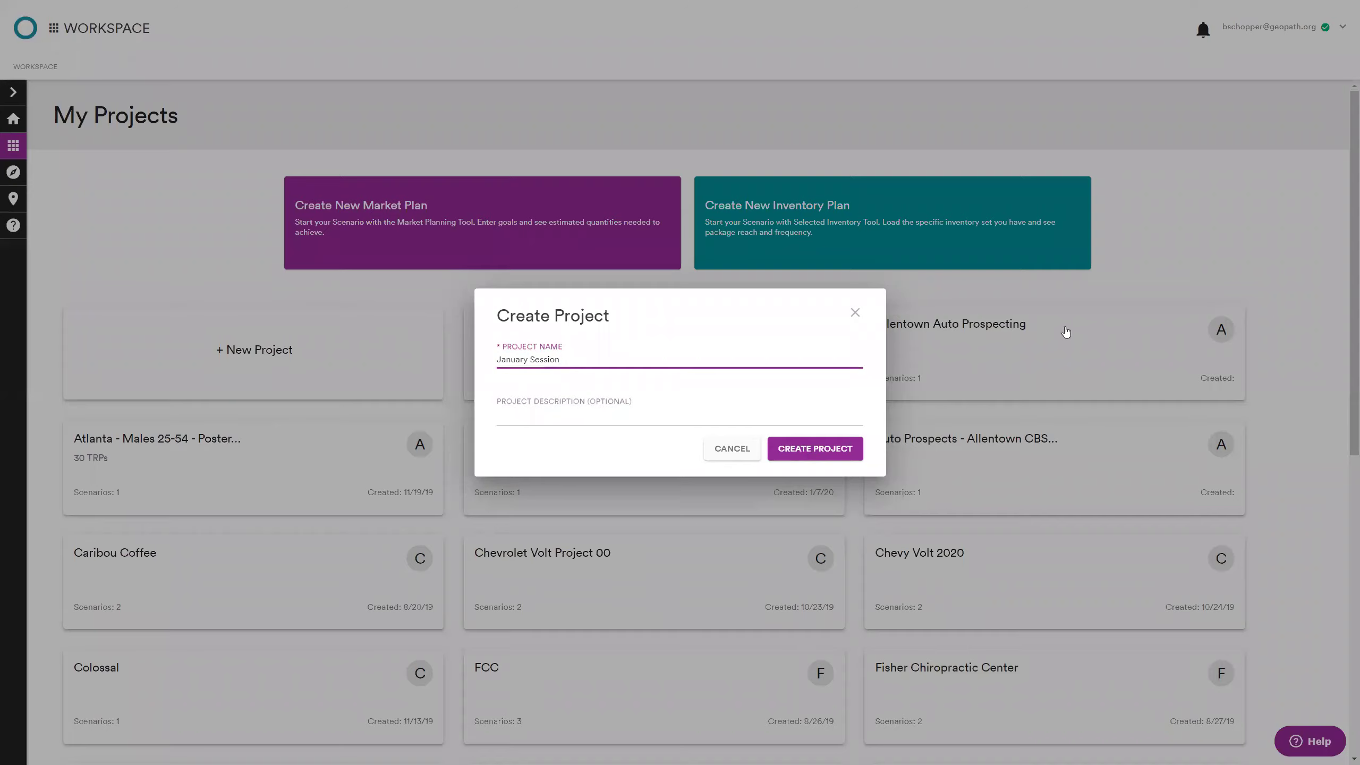